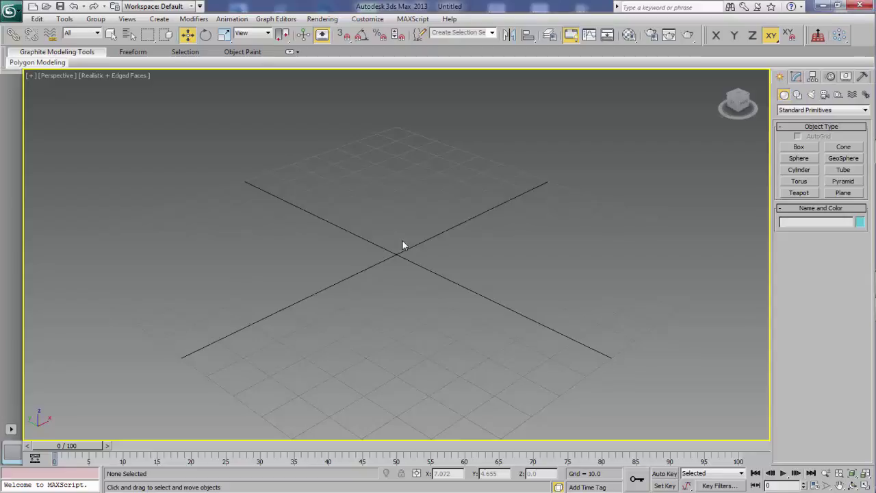
Draw a 4000 × 4000 rectangle spline on the grid and zoom out to see it.
{"action": "left_click", "coordinate": [798, 95]}
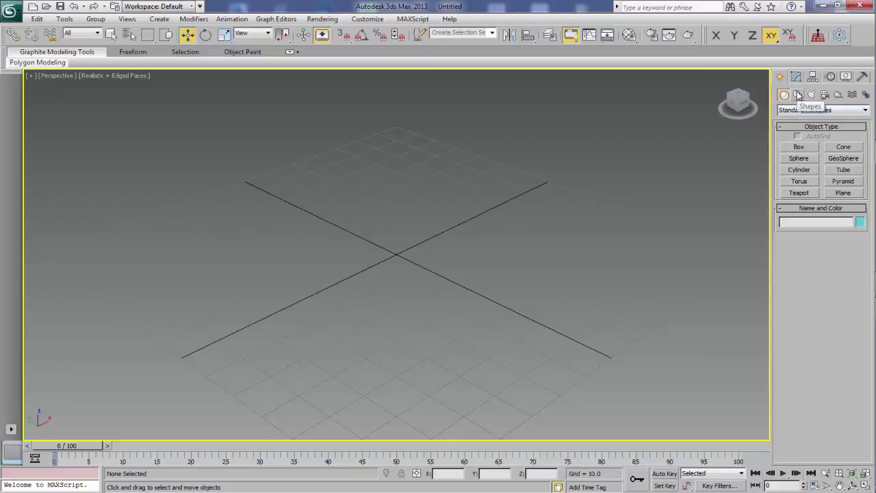
{"action": "left_click", "coordinate": [843, 156]}
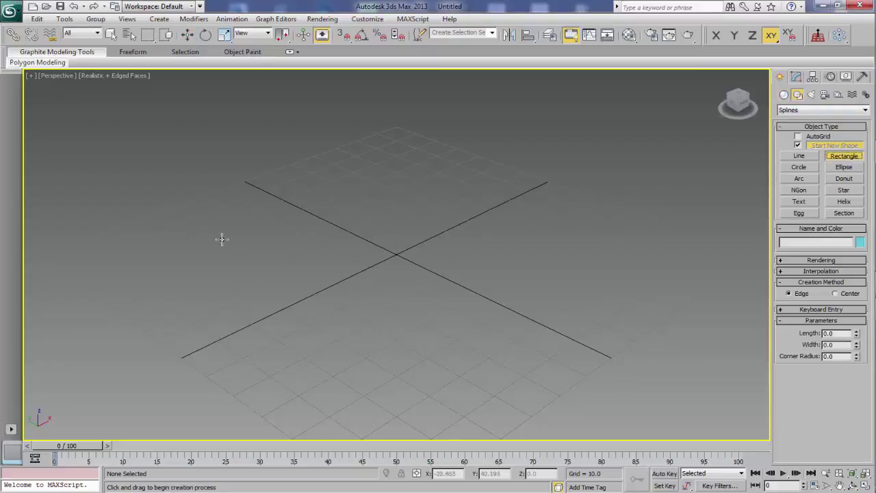
{"action": "left_click_drag", "start_coordinate": [217, 239], "coordinate": [654, 227]}
{"action": "type", "text": "4000"}
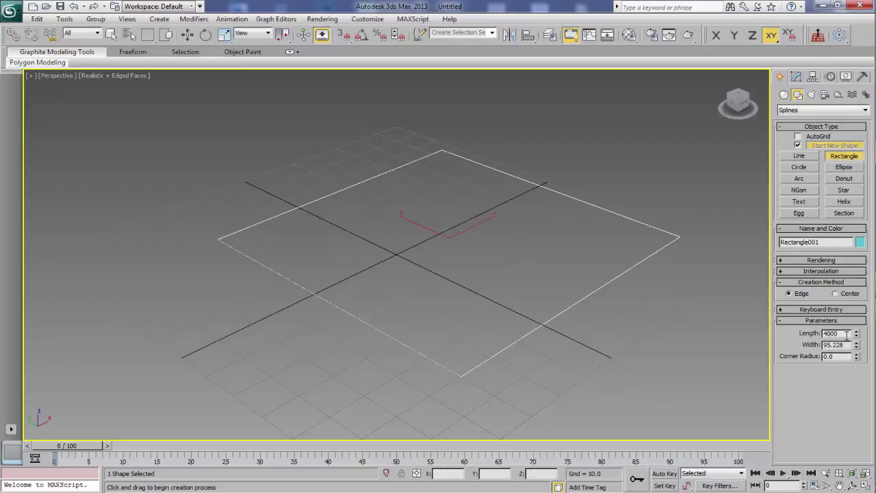
{"action": "key", "text": "Tab"}
{"action": "type", "text": "40"}
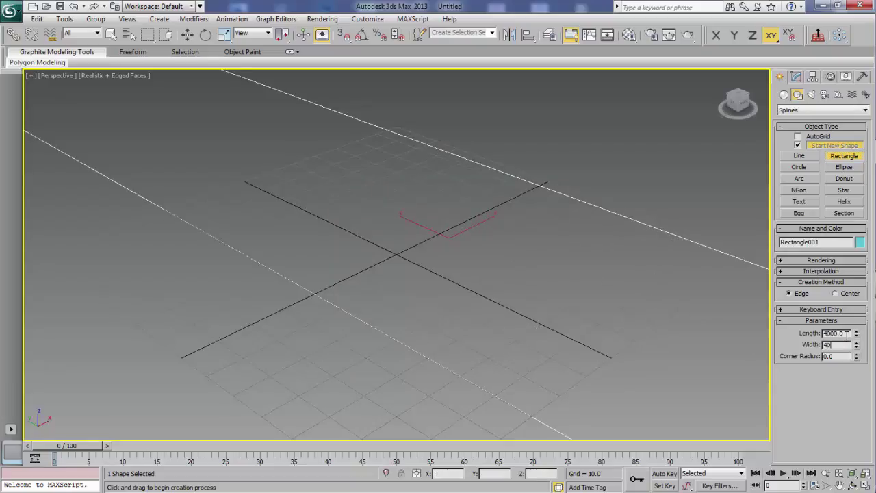
{"action": "key", "text": "Return"}
{"action": "key", "text": "w"}
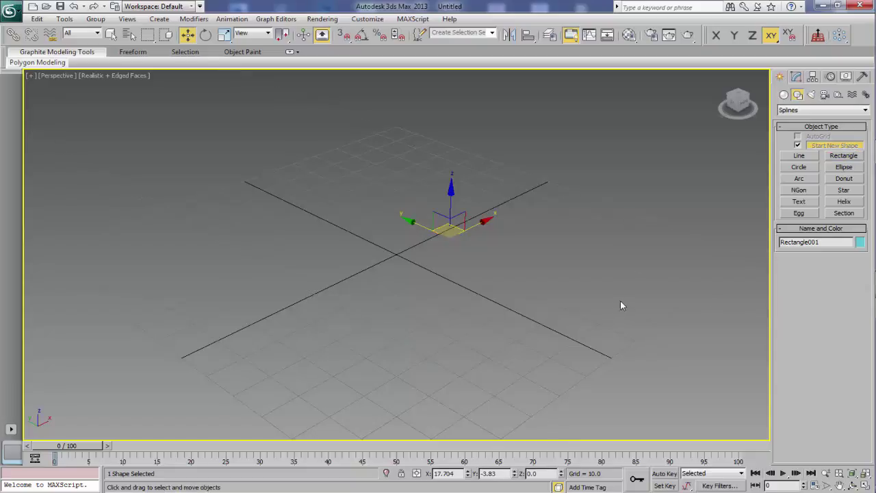
{"action": "middle_click_drag", "start_coordinate": [620, 301], "coordinate": [541, 312]}
{"action": "scroll", "coordinate": [558, 322], "scroll_direction": "down", "scroll_amount": 3}
{"action": "scroll", "coordinate": [562, 327], "scroll_direction": "down", "scroll_amount": 2}
{"action": "scroll", "coordinate": [541, 317], "scroll_direction": "down", "scroll_amount": 3}
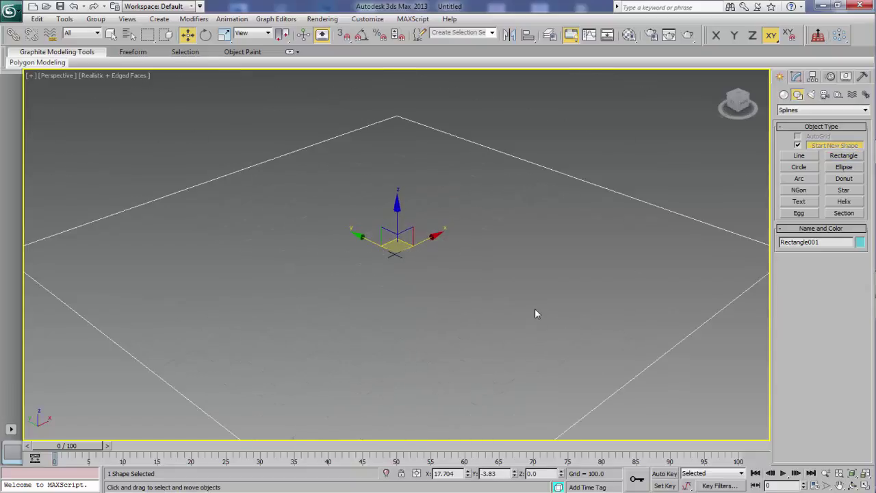
{"action": "scroll", "coordinate": [533, 313], "scroll_direction": "down", "scroll_amount": 3}
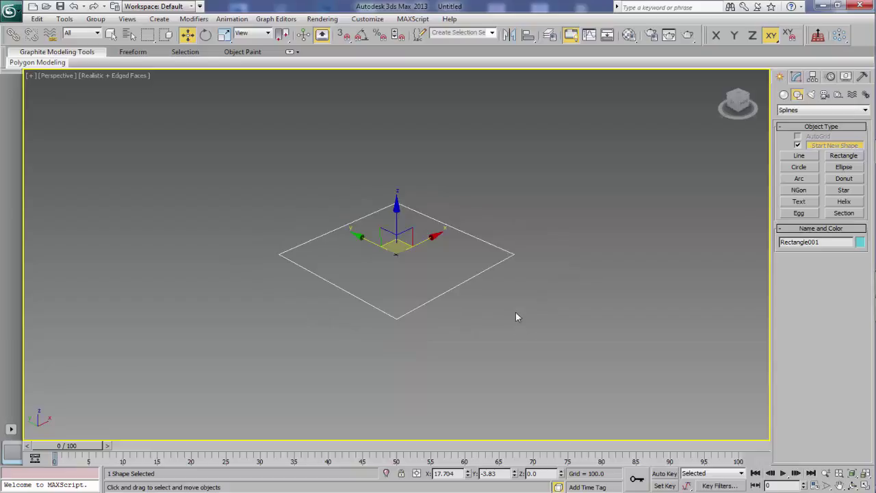
Convert Rectangle001 to an Editable Spline.
{"action": "left_click", "coordinate": [797, 76]}
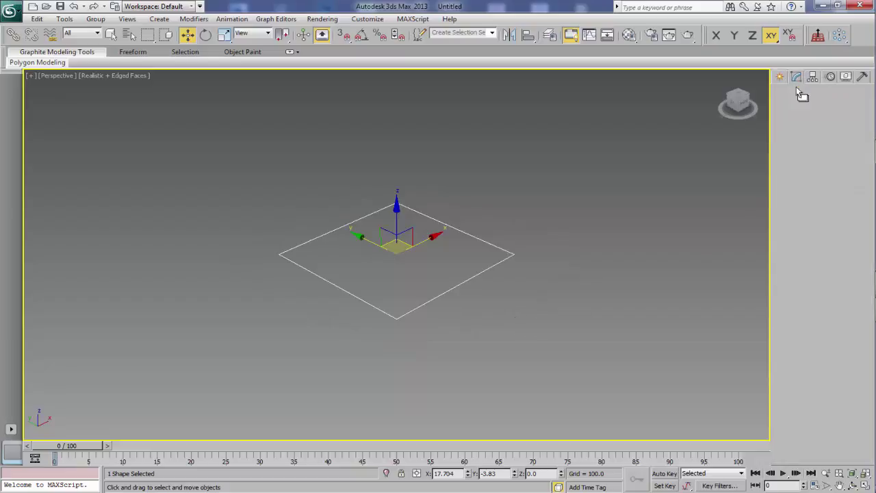
{"action": "right_click", "coordinate": [803, 122]}
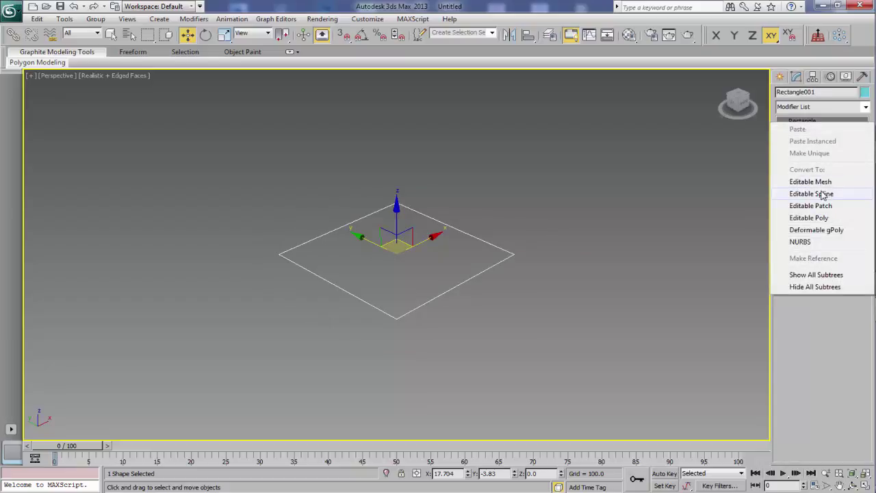
{"action": "left_click", "coordinate": [812, 194]}
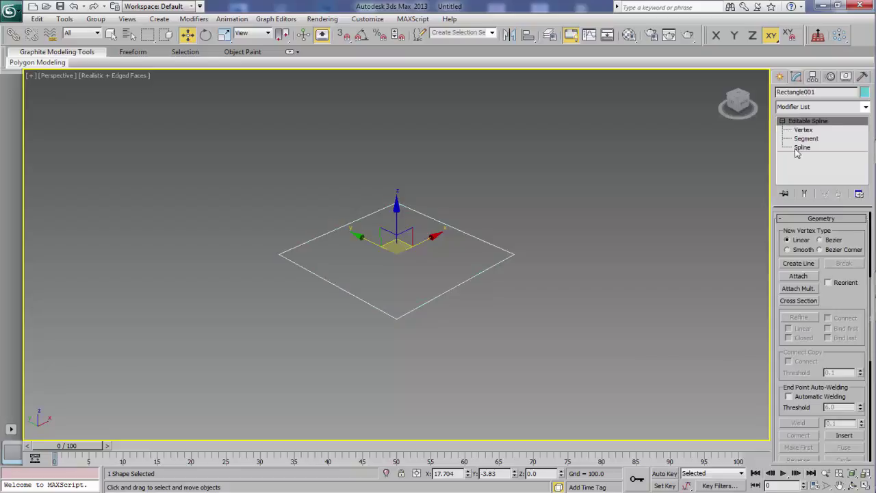
At Spline level, outline the square by -400 to form a double-lined frame.
{"action": "left_click", "coordinate": [799, 148]}
{"action": "scroll", "coordinate": [828, 289], "scroll_direction": "down", "scroll_amount": 1}
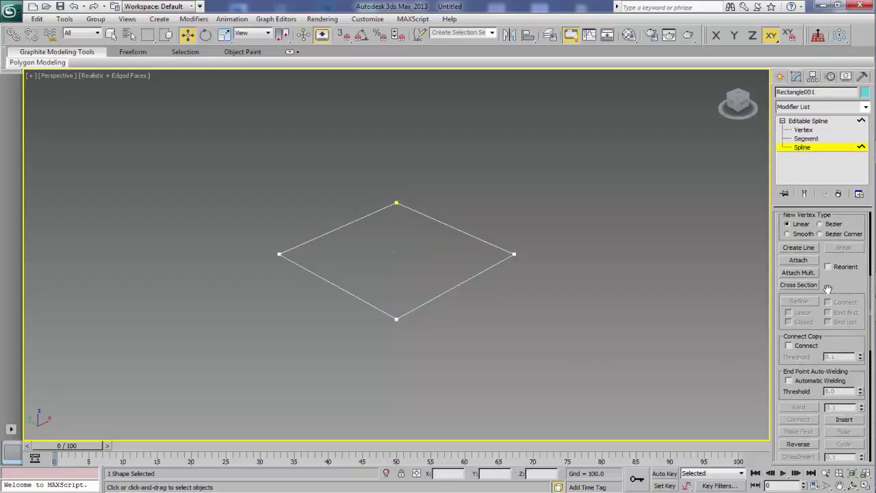
{"action": "scroll", "coordinate": [827, 289], "scroll_direction": "down", "scroll_amount": 7}
{"action": "scroll", "coordinate": [828, 295], "scroll_direction": "down", "scroll_amount": 2}
{"action": "scroll", "coordinate": [831, 309], "scroll_direction": "down", "scroll_amount": 1}
{"action": "type", "text": "-400"}
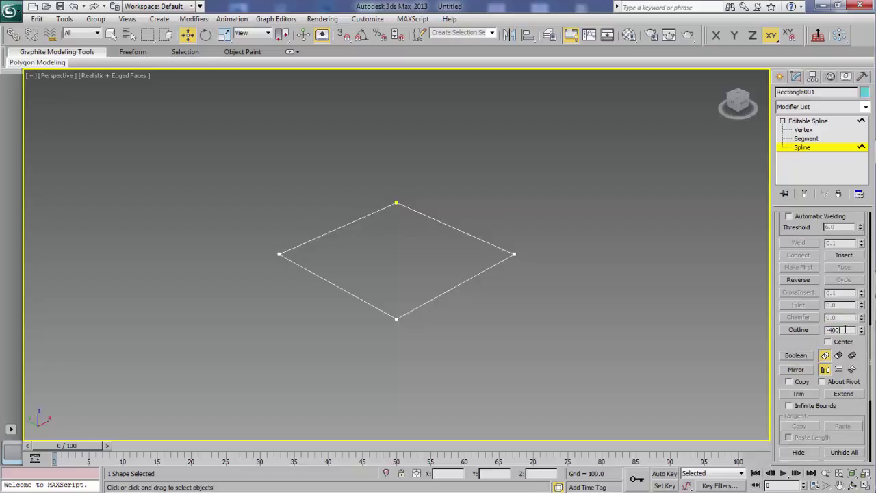
{"action": "key", "text": "Return"}
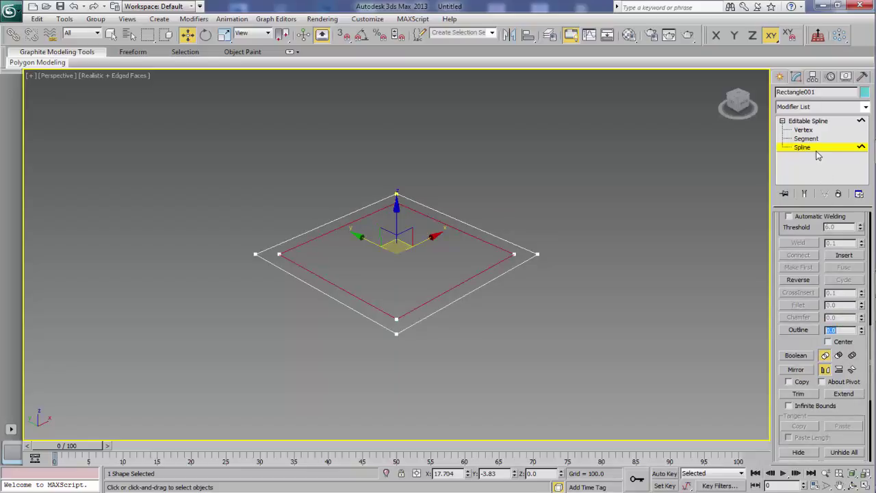
{"action": "left_click", "coordinate": [805, 150]}
{"action": "left_click", "coordinate": [779, 77]}
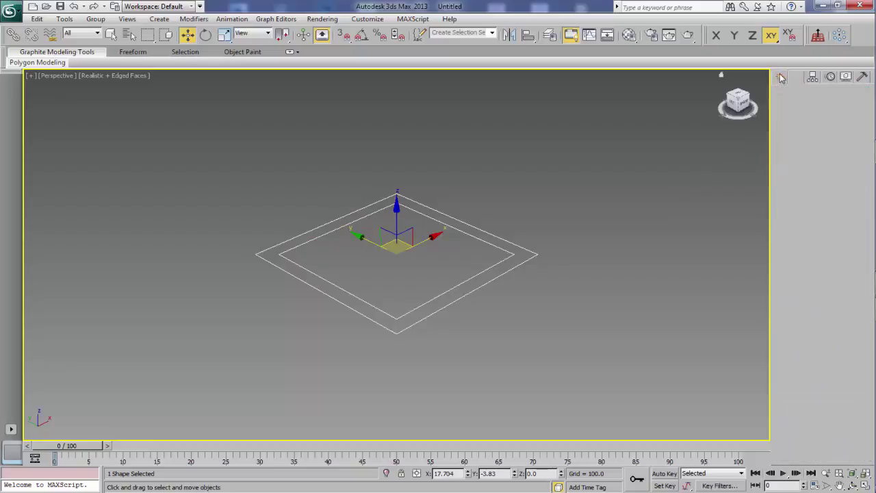
Draw a circle of radius 855.964 at the frame's centre with Adaptive interpolation.
{"action": "left_click", "coordinate": [799, 167]}
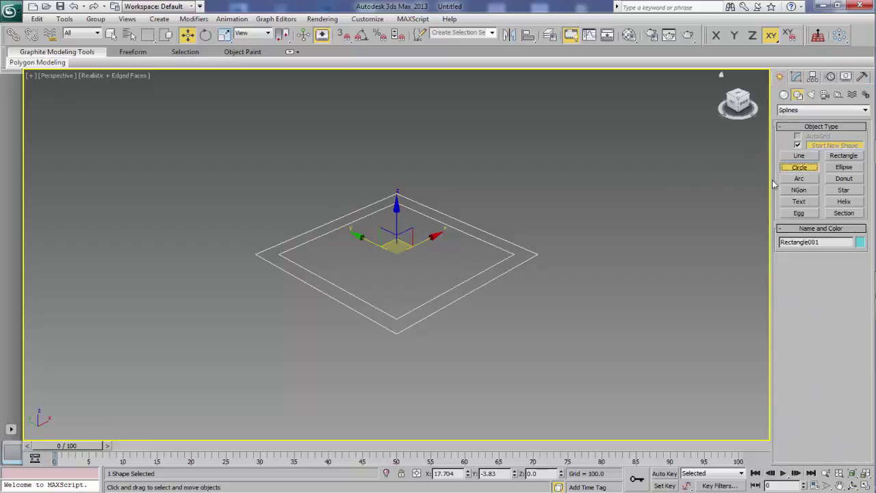
{"action": "scroll", "coordinate": [493, 319], "scroll_direction": "up", "scroll_amount": 1}
{"action": "scroll", "coordinate": [502, 299], "scroll_direction": "up", "scroll_amount": 3}
{"action": "middle_click_drag", "start_coordinate": [501, 299], "coordinate": [512, 269]}
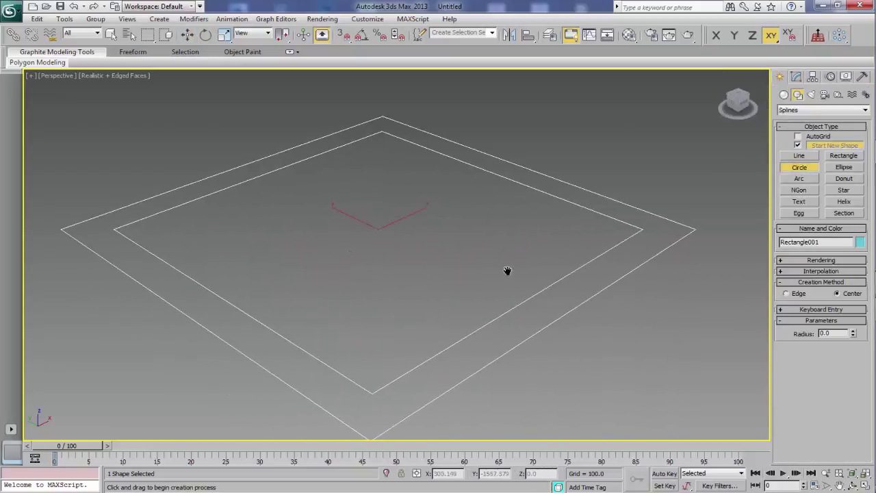
{"action": "left_click_drag", "start_coordinate": [379, 226], "coordinate": [424, 258]}
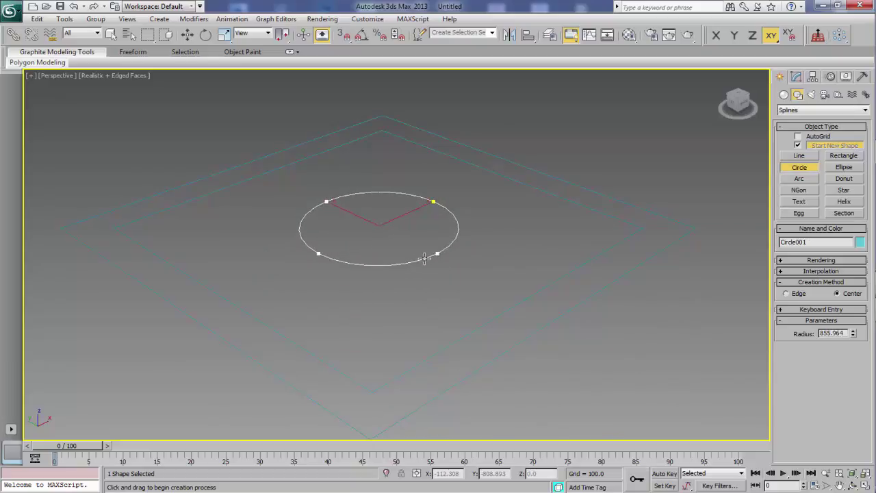
{"action": "left_click_drag", "start_coordinate": [425, 260], "coordinate": [424, 261]}
{"action": "left_click_drag", "start_coordinate": [425, 261], "coordinate": [435, 254]}
{"action": "left_click", "coordinate": [798, 77]}
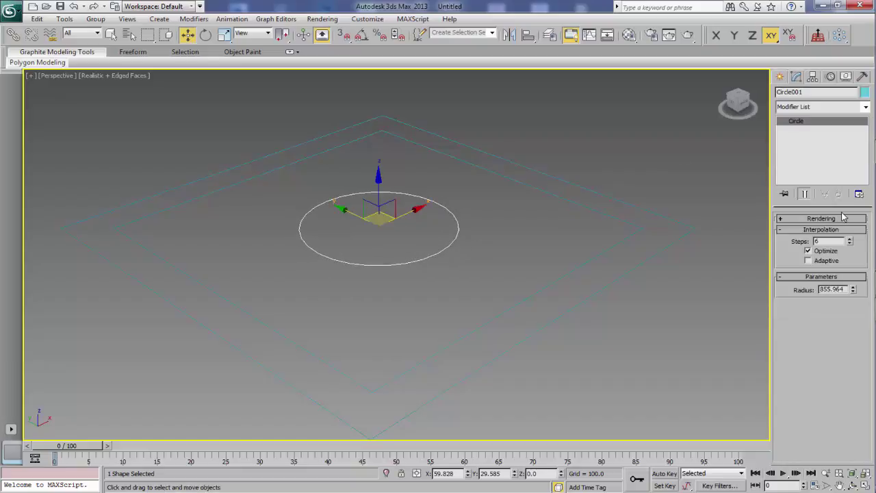
{"action": "left_click", "coordinate": [809, 261]}
Attach the circle to the Rectangle001 frame spline.
{"action": "middle_click_drag", "start_coordinate": [612, 329], "coordinate": [604, 324]}
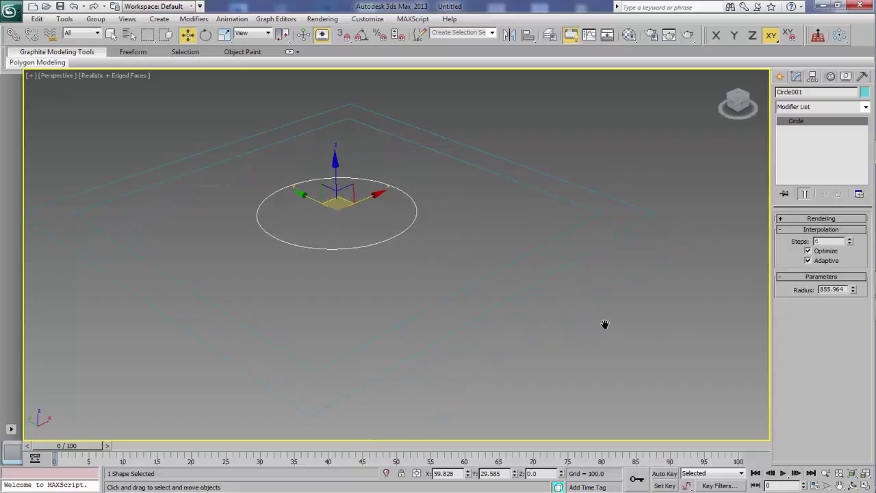
{"action": "left_click", "coordinate": [593, 266]}
{"action": "left_click_drag", "start_coordinate": [805, 231], "coordinate": [799, 327]}
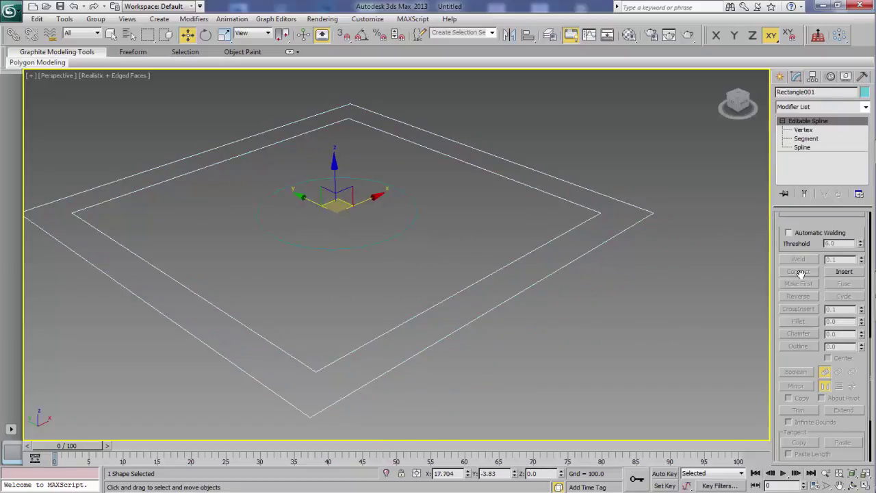
{"action": "left_click", "coordinate": [799, 261]}
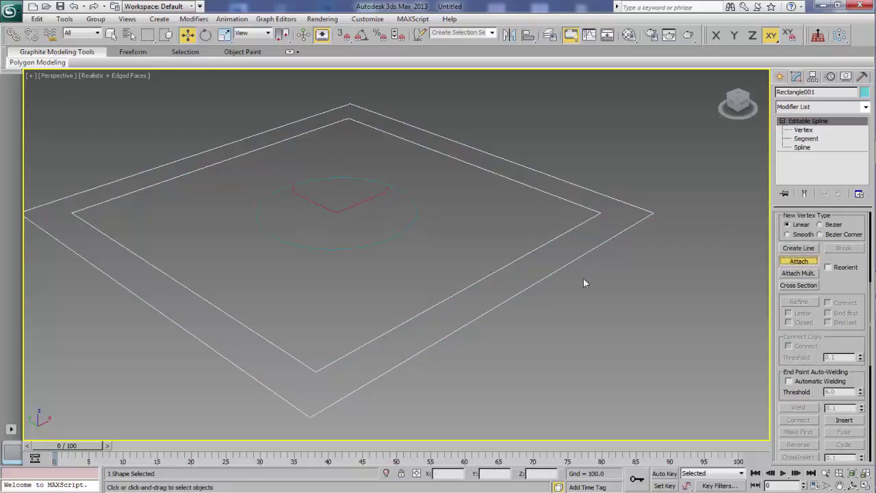
{"action": "left_click", "coordinate": [397, 236]}
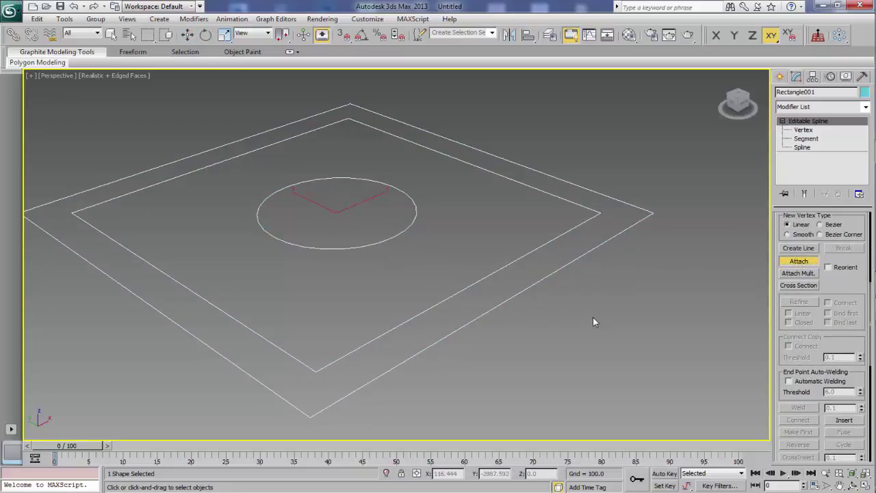
{"action": "key", "text": "w"}
{"action": "mouse_move", "coordinate": [556, 312]}
{"action": "middle_mouse_down", "text": "alt"}
{"action": "mouse_move", "coordinate": [537, 324]}
{"action": "mouse_move", "coordinate": [548, 317]}
{"action": "middle_mouse_up", "text": "alt"}
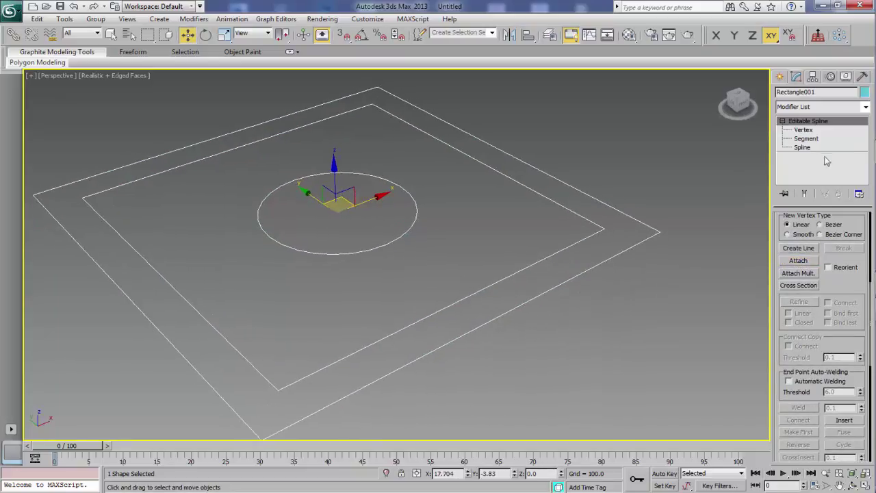
Apply an Extrude modifier with Amount 150 to the frame and disc.
{"action": "left_click", "coordinate": [866, 109]}
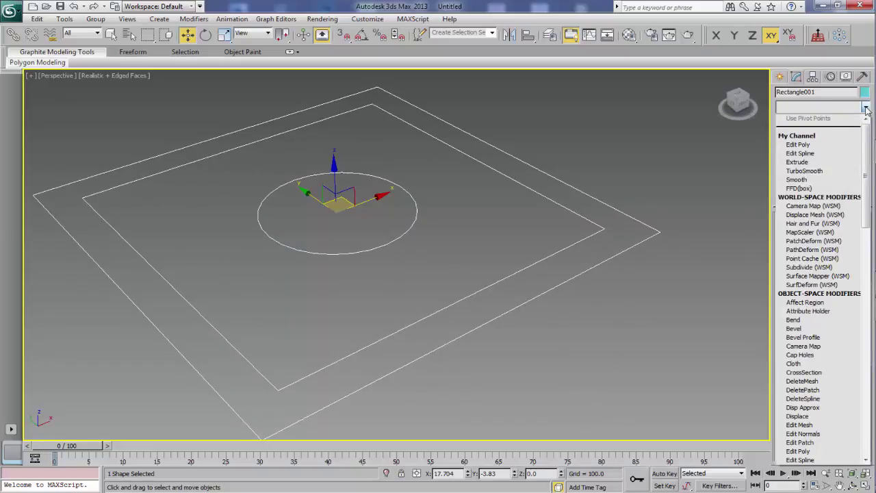
{"action": "type", "text": "ex"}
{"action": "left_click", "coordinate": [817, 120]}
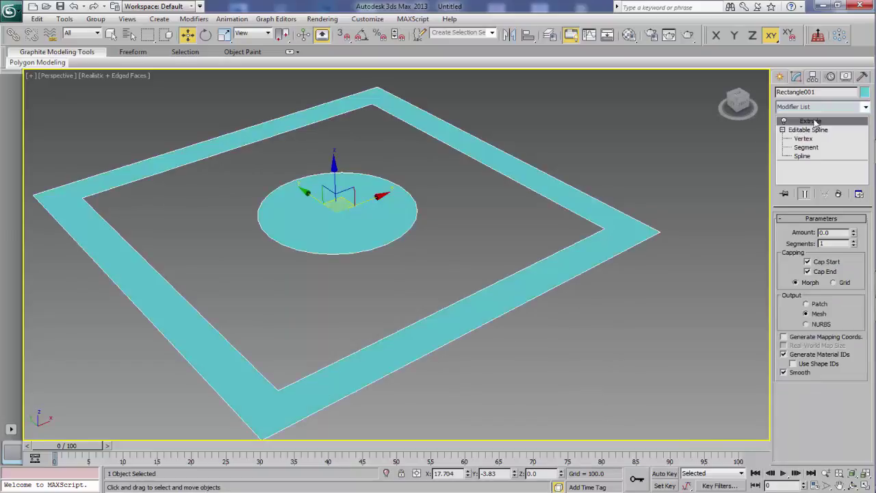
{"action": "middle_click_drag", "start_coordinate": [446, 290], "coordinate": [468, 298]}
{"action": "type", "text": "150"}
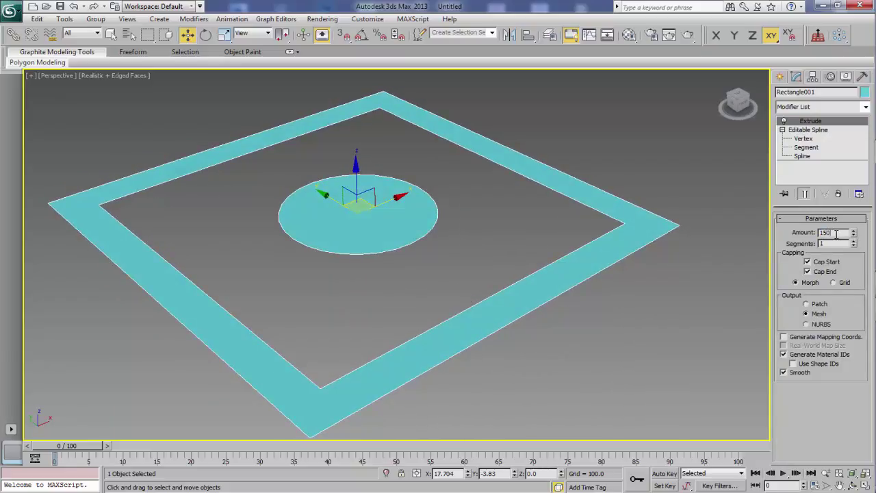
{"action": "key", "text": "Return"}
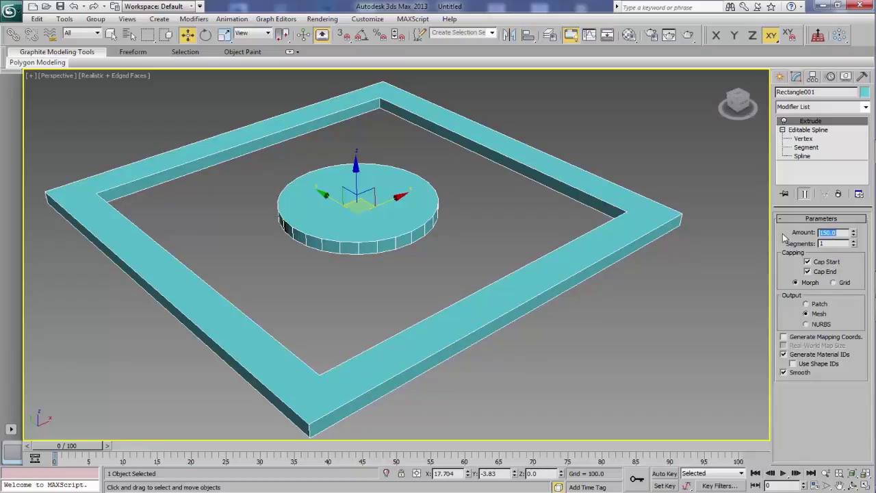
Orbit to inspect the extruded frame, then delete it.
{"action": "mouse_move", "coordinate": [502, 355]}
{"action": "middle_mouse_down", "text": "alt"}
{"action": "mouse_move", "coordinate": [476, 325]}
{"action": "mouse_move", "coordinate": [500, 338]}
{"action": "mouse_move", "coordinate": [502, 358]}
{"action": "middle_mouse_up", "text": "alt"}
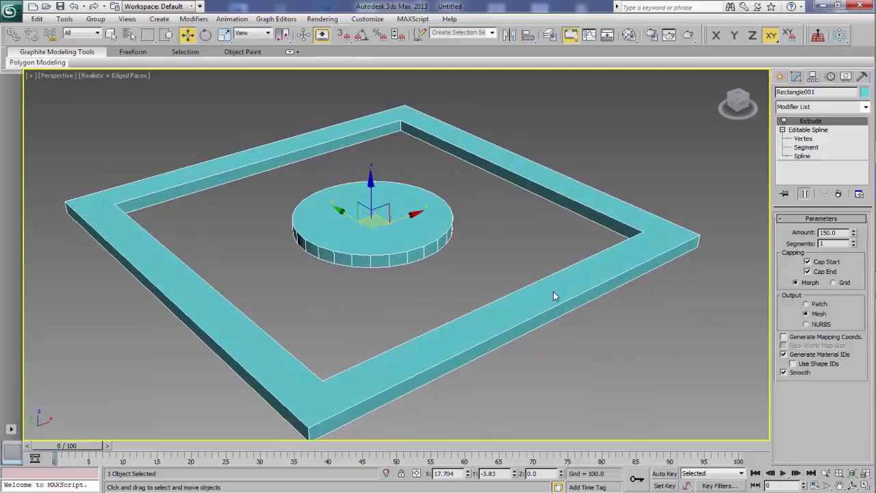
{"action": "key", "text": "Delete"}
{"action": "left_click", "coordinate": [780, 77]}
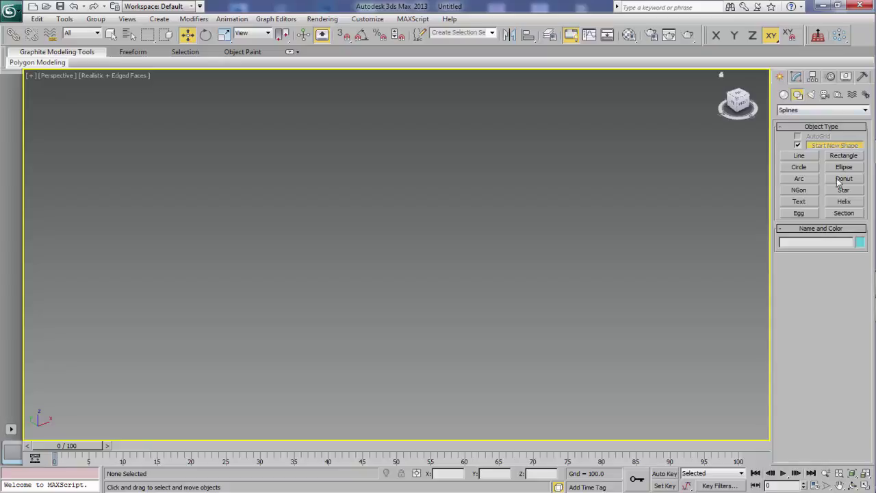
Draw a new rectangle and set its Length and Width both to 4000.
{"action": "left_click", "coordinate": [848, 156]}
{"action": "left_click_drag", "start_coordinate": [151, 251], "coordinate": [684, 244]}
{"action": "double_click", "coordinate": [847, 334]}
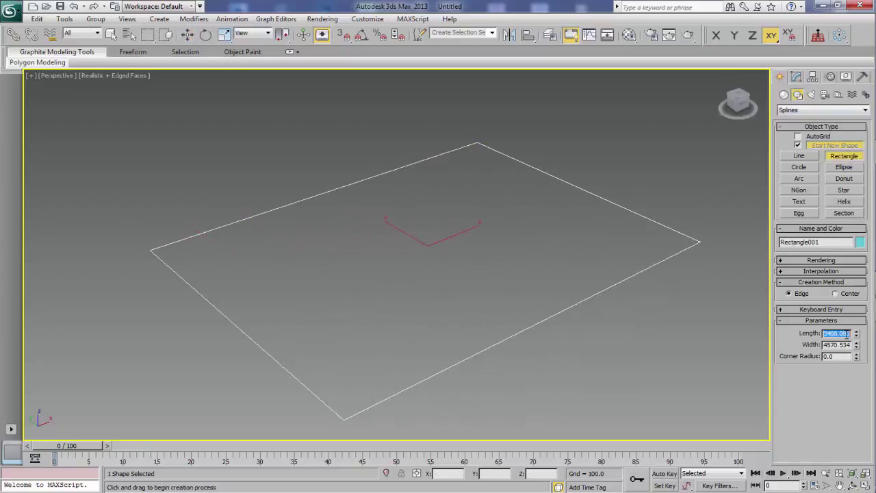
{"action": "type", "text": "4000"}
{"action": "key", "text": "Tab"}
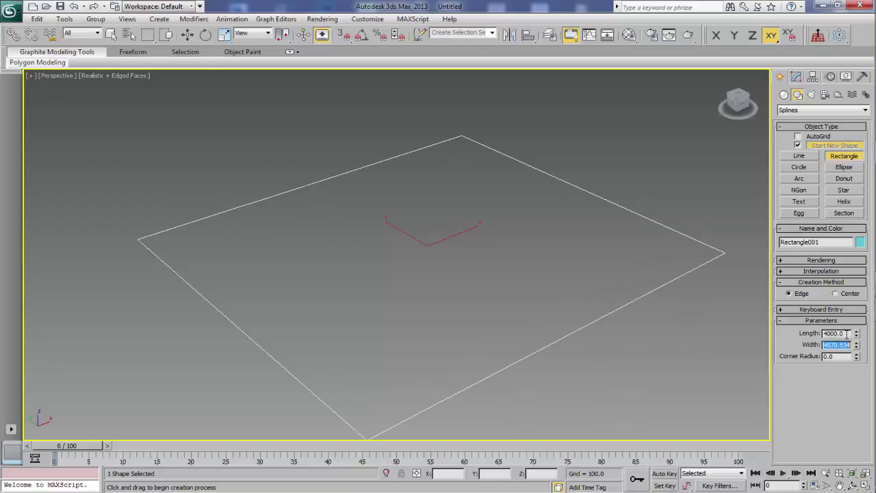
{"action": "type", "text": "4000"}
{"action": "key", "text": "Return"}
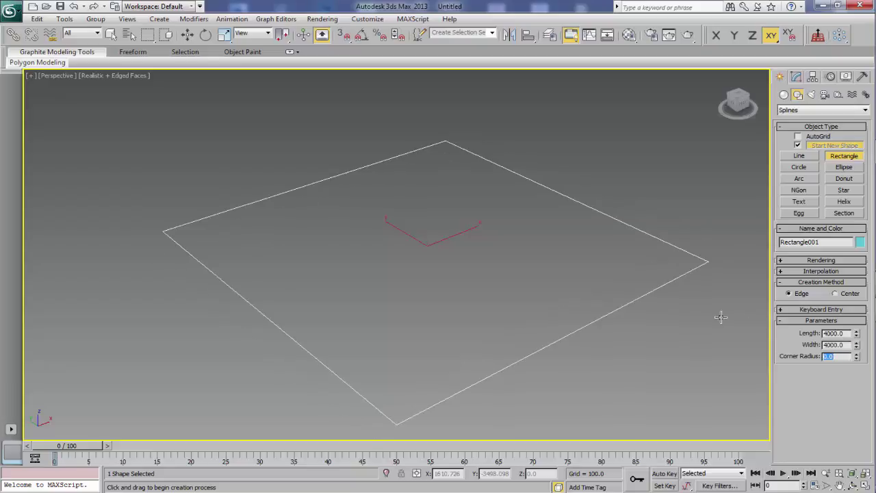
Convert the new Rectangle001 to an Editable Spline.
{"action": "key", "text": "w"}
{"action": "left_click", "coordinate": [796, 76]}
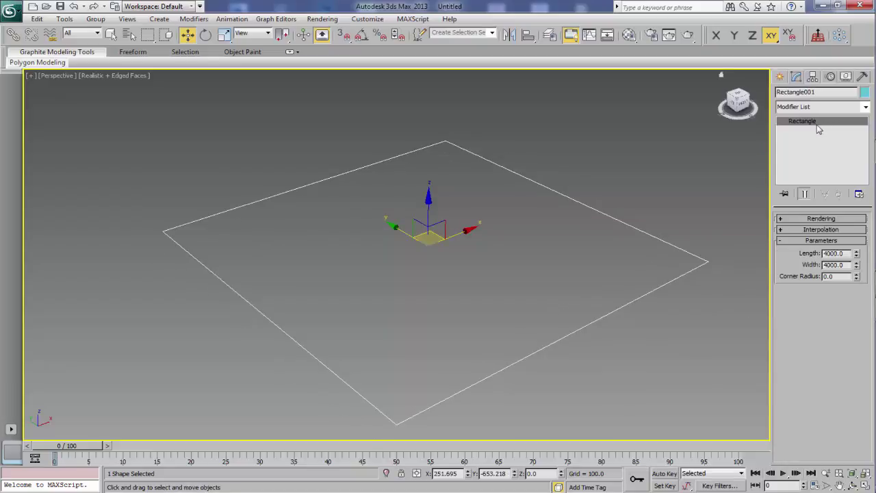
{"action": "right_click", "coordinate": [816, 122]}
{"action": "left_click", "coordinate": [820, 193]}
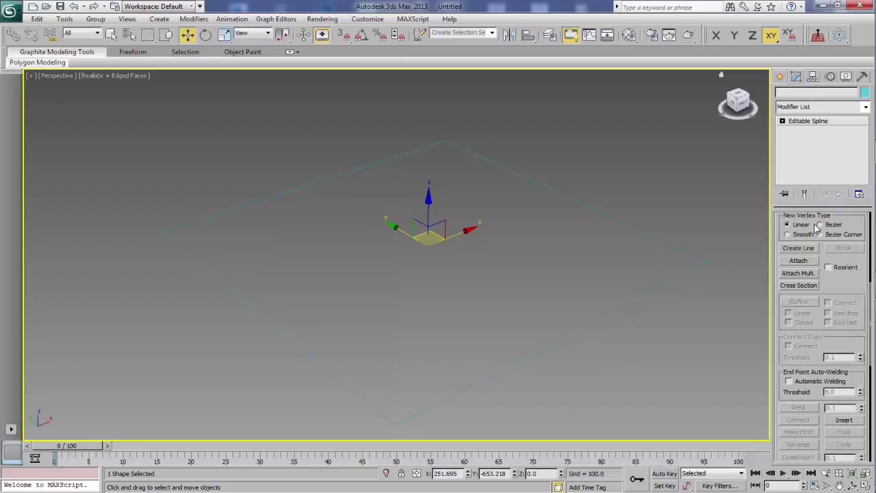
At Spline level, outline the square into two concentric squares.
{"action": "left_click", "coordinate": [783, 122]}
{"action": "left_click", "coordinate": [801, 148]}
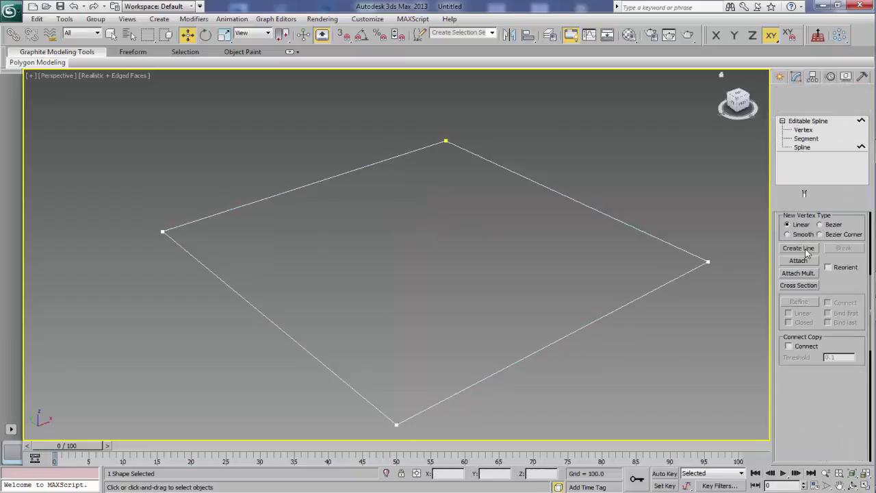
{"action": "scroll", "coordinate": [802, 337], "scroll_direction": "down", "scroll_amount": 3}
{"action": "scroll", "coordinate": [815, 321], "scroll_direction": "down", "scroll_amount": 3}
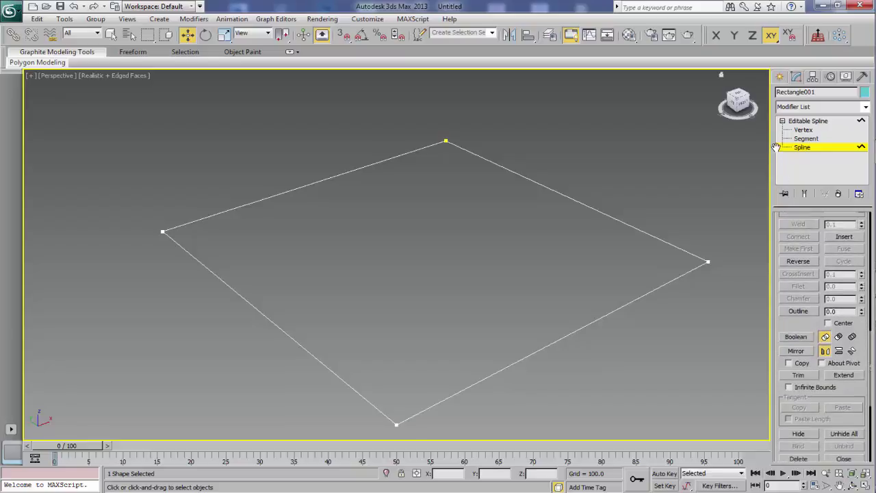
{"action": "scroll", "coordinate": [829, 308], "scroll_direction": "down", "scroll_amount": 3}
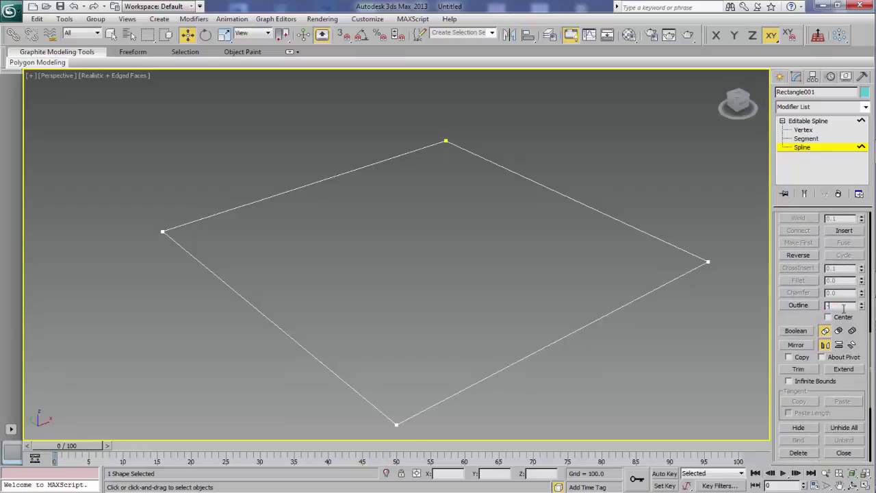
{"action": "type", "text": "-400"}
{"action": "key", "text": "Return"}
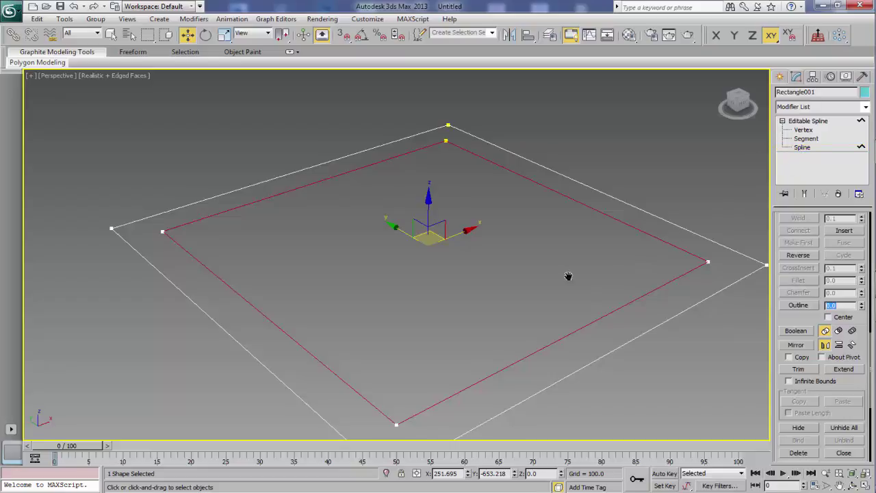
{"action": "middle_click_drag", "start_coordinate": [568, 276], "coordinate": [499, 261]}
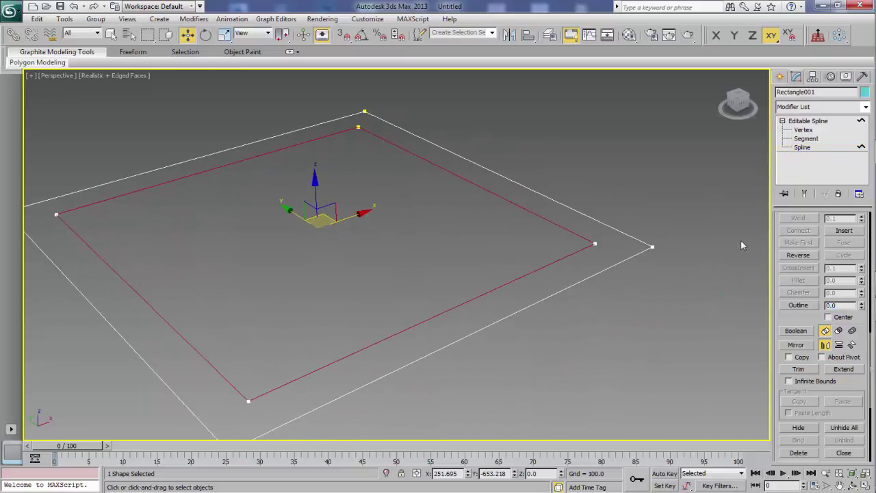
{"action": "left_click", "coordinate": [664, 300]}
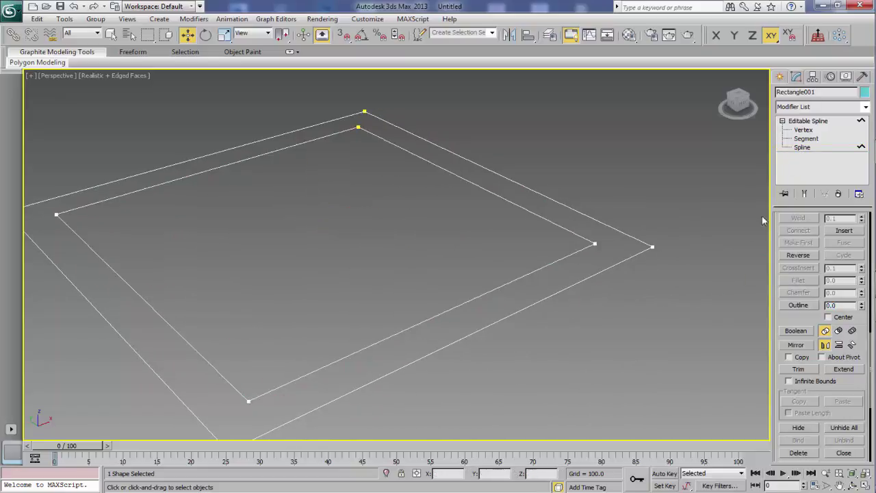
{"action": "middle_click_drag", "start_coordinate": [568, 329], "coordinate": [581, 344]}
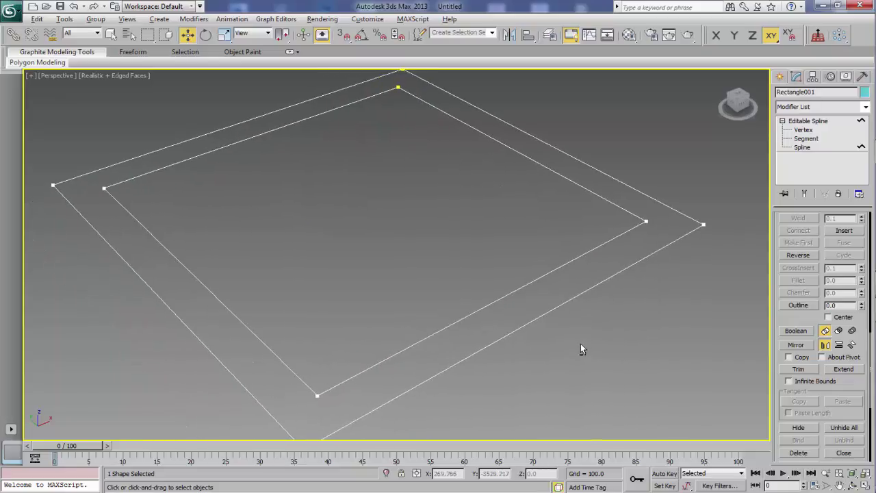
Draw Circle001, radius about 1039.5, in the middle of the squares.
{"action": "left_click", "coordinate": [781, 78]}
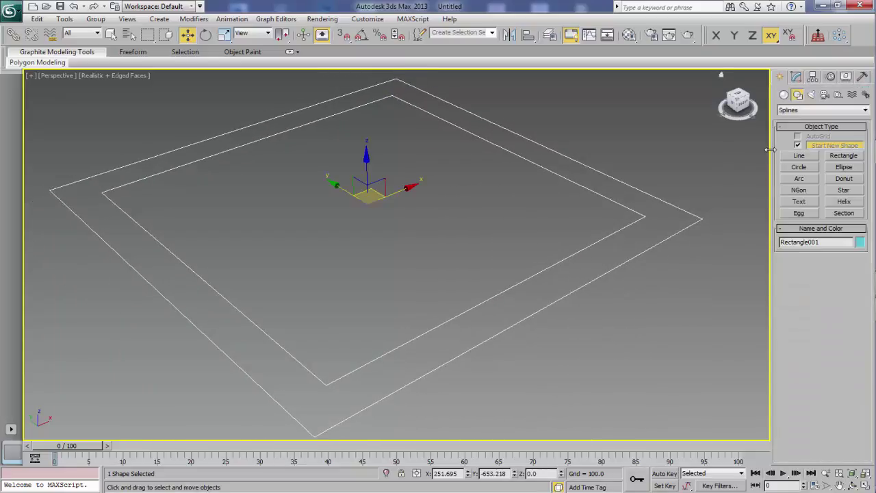
{"action": "left_click", "coordinate": [799, 168]}
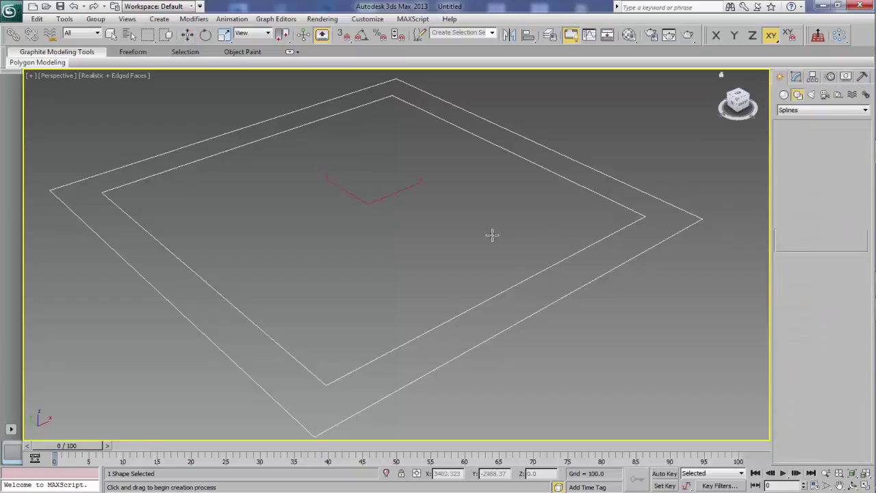
{"action": "left_click_drag", "start_coordinate": [368, 203], "coordinate": [427, 246]}
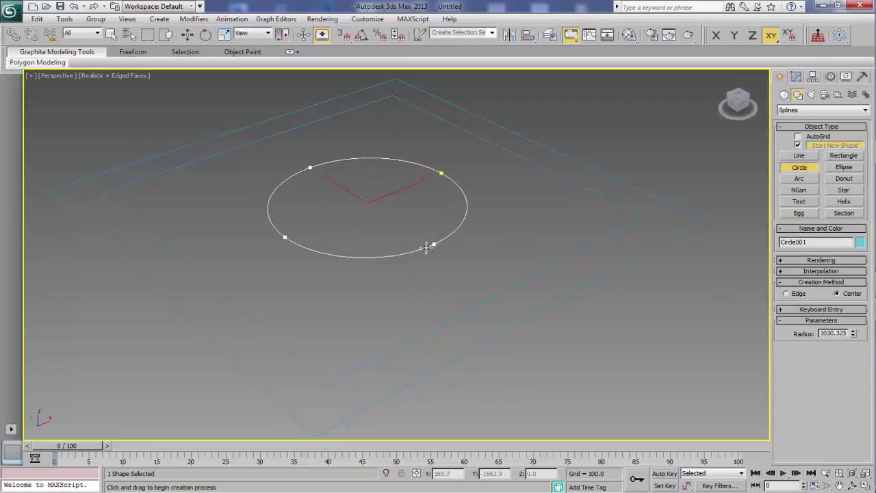
{"action": "left_click_drag", "start_coordinate": [427, 247], "coordinate": [435, 240]}
{"action": "right_click", "coordinate": [469, 226]}
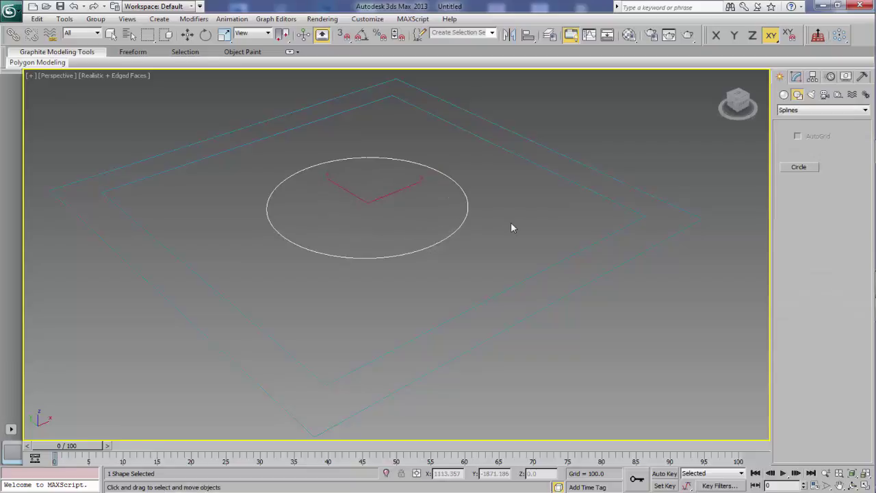
{"action": "left_click", "coordinate": [798, 77]}
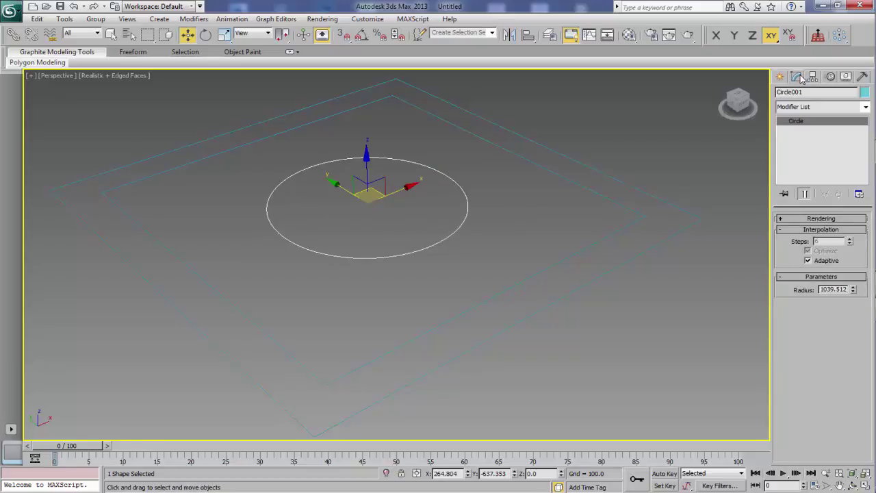
{"action": "left_click", "coordinate": [781, 77]}
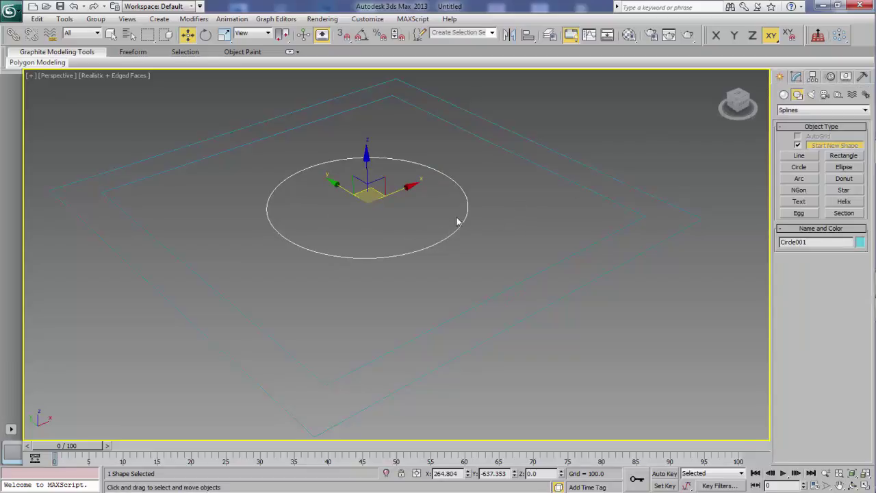
Shift-drag a copy of the circle along X to create Circle002.
{"action": "left_click_drag", "start_coordinate": [397, 196], "coordinate": [412, 185], "text": "shift"}
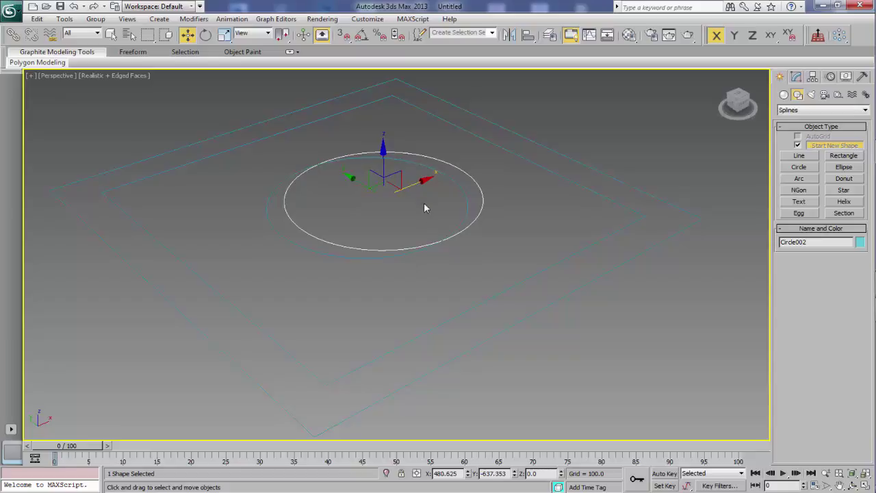
{"action": "left_click_drag", "start_coordinate": [412, 185], "coordinate": [426, 207], "text": "shift"}
{"action": "left_click", "coordinate": [443, 297]}
{"action": "left_click", "coordinate": [535, 274]}
Attach Circle001 and Circle002 into the Rectangle001 editable spline.
{"action": "left_click", "coordinate": [797, 78]}
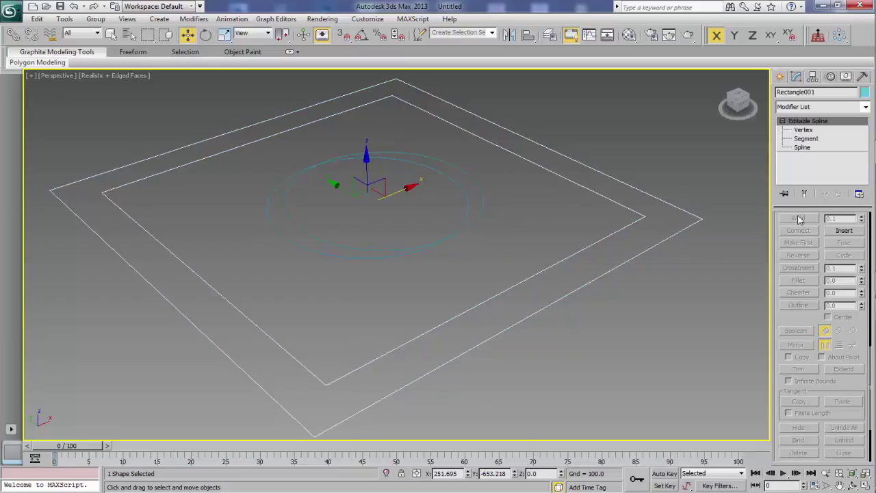
{"action": "scroll", "coordinate": [793, 328], "scroll_direction": "up", "scroll_amount": 2}
{"action": "scroll", "coordinate": [794, 327], "scroll_direction": "up", "scroll_amount": 2}
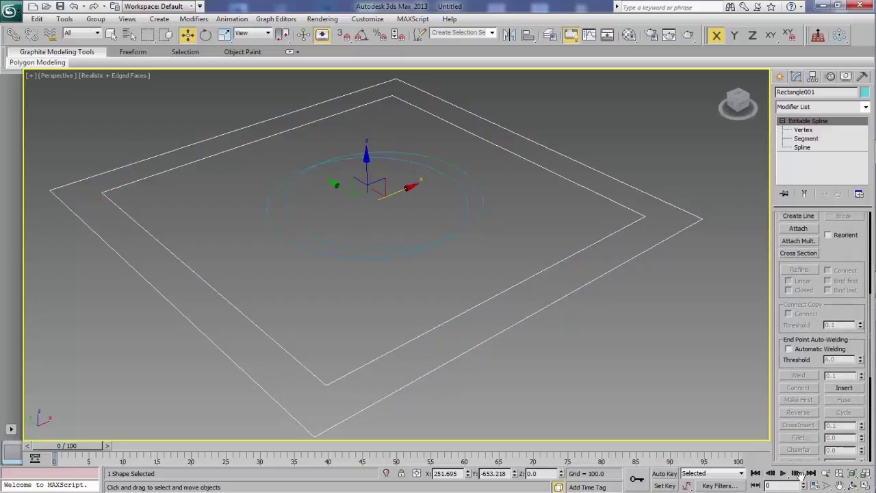
{"action": "scroll", "coordinate": [794, 327], "scroll_direction": "up", "scroll_amount": 1}
{"action": "left_click", "coordinate": [799, 231]}
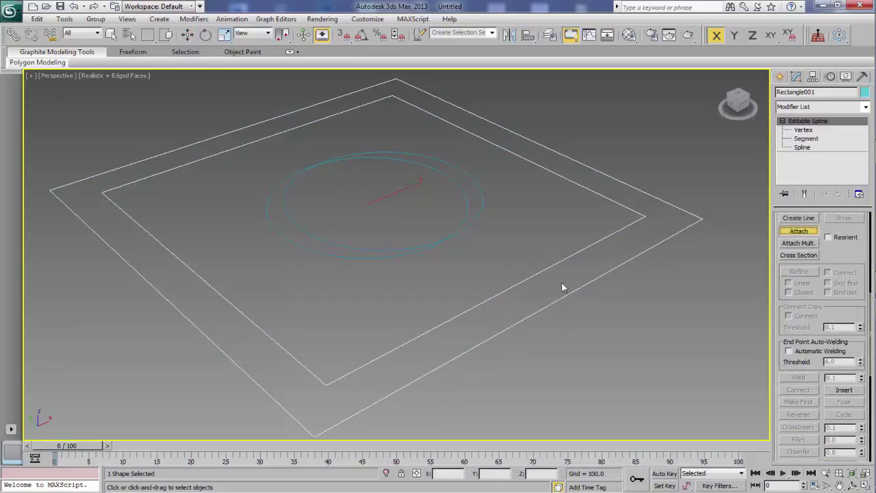
{"action": "left_click", "coordinate": [468, 228]}
{"action": "left_click", "coordinate": [465, 218]}
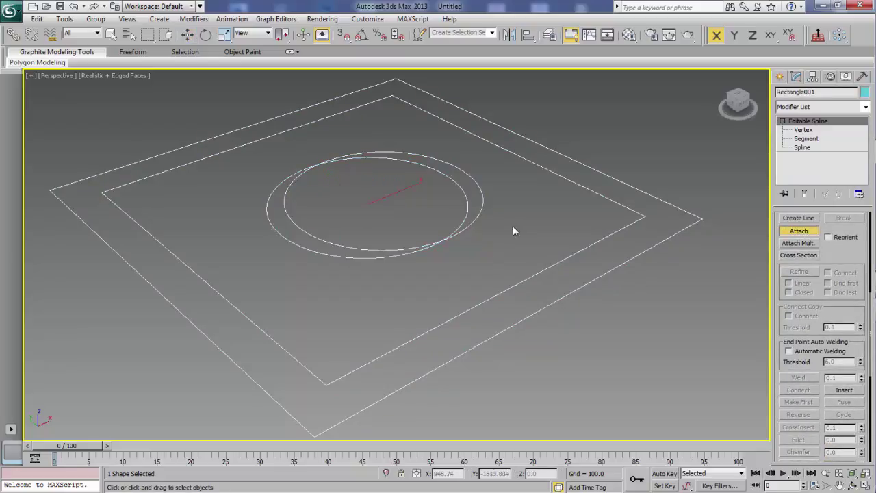
{"action": "right_click", "coordinate": [525, 225]}
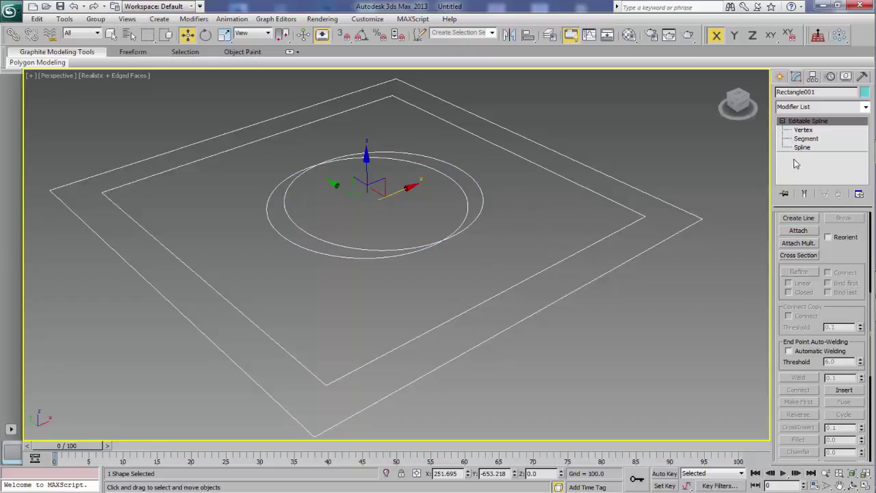
{"action": "left_click", "coordinate": [802, 148]}
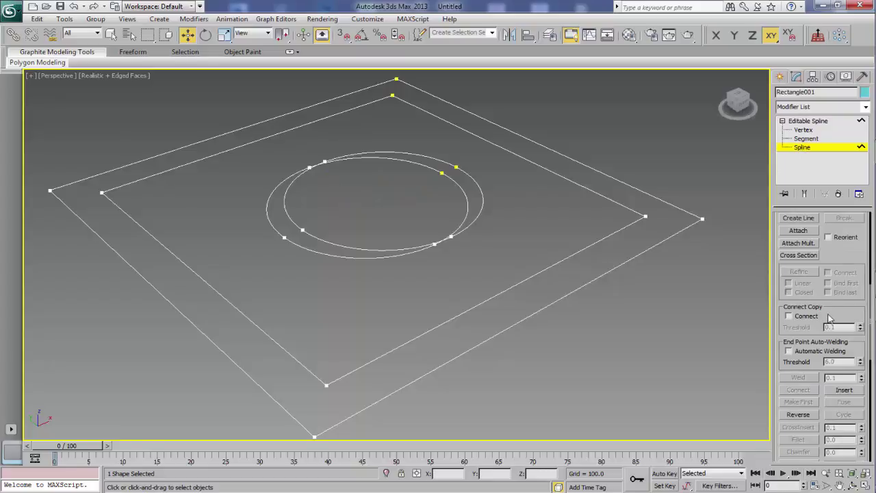
Trim away the top-right arcs of both circles to leave a crescent.
{"action": "scroll", "coordinate": [825, 336], "scroll_direction": "down", "scroll_amount": 5}
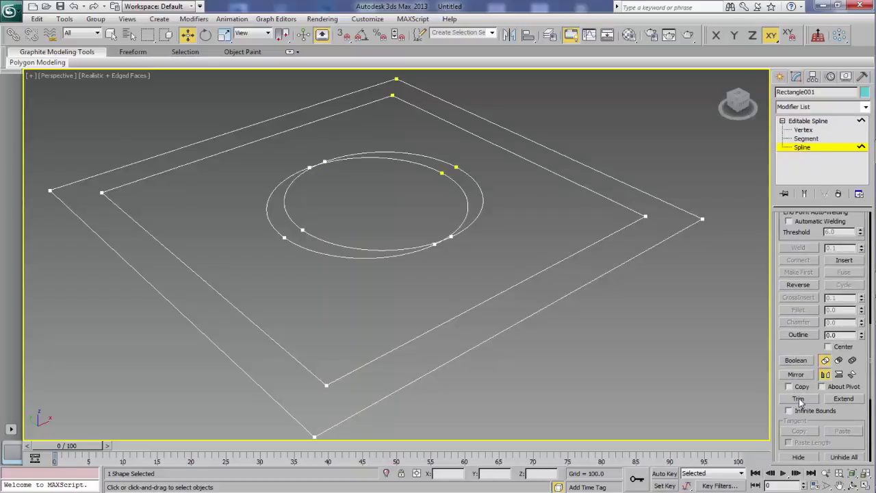
{"action": "left_click", "coordinate": [799, 399]}
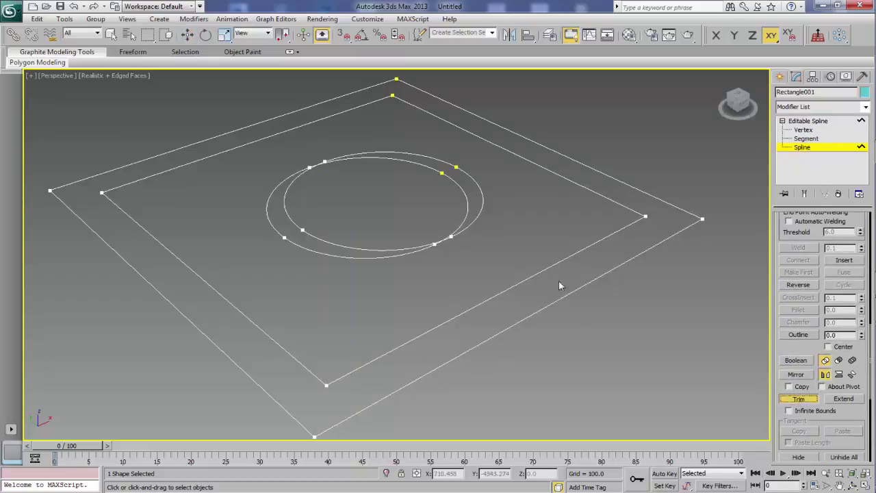
{"action": "left_click", "coordinate": [469, 198]}
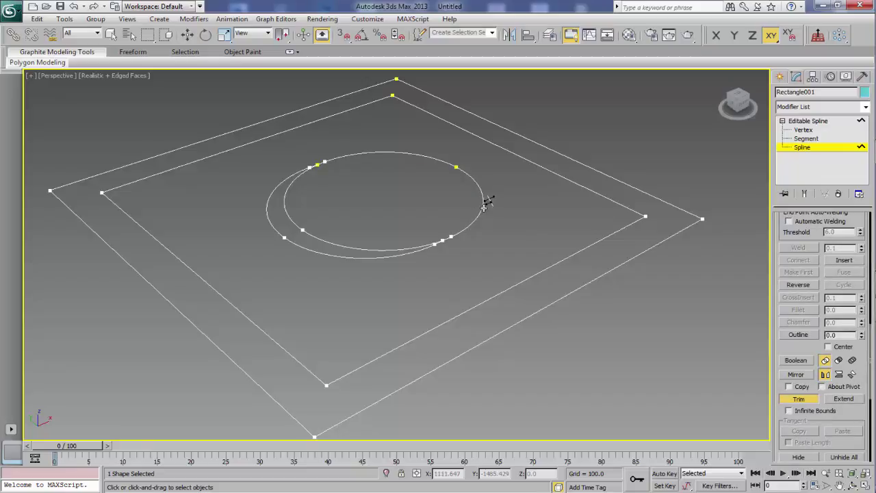
{"action": "left_click", "coordinate": [484, 202]}
Switch to Vertex level and zoom in on the crescent's tip.
{"action": "left_click", "coordinate": [804, 130]}
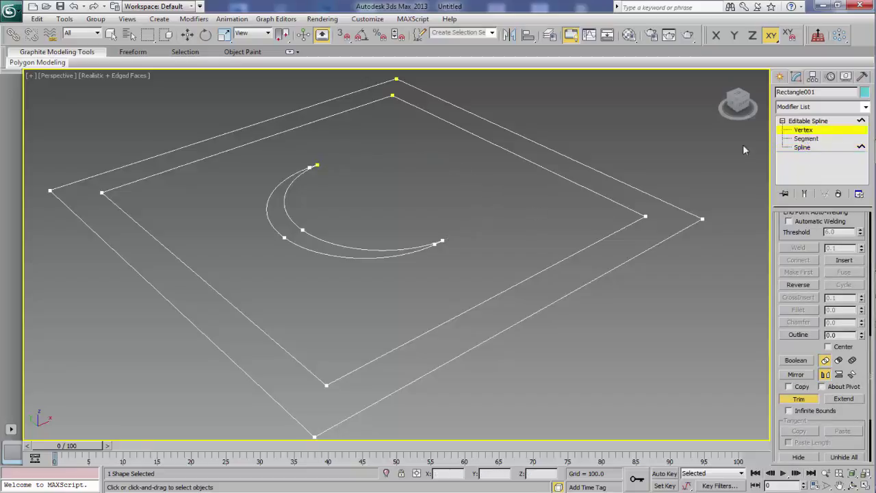
{"action": "middle_click_drag", "start_coordinate": [511, 297], "coordinate": [517, 303]}
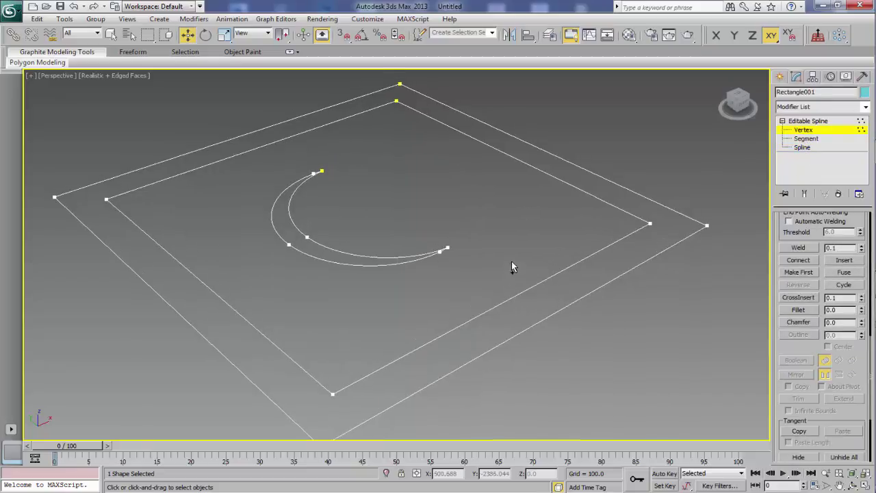
{"action": "scroll", "coordinate": [511, 205], "scroll_direction": "up", "scroll_amount": 3}
{"action": "scroll", "coordinate": [357, 308], "scroll_direction": "up", "scroll_amount": 1}
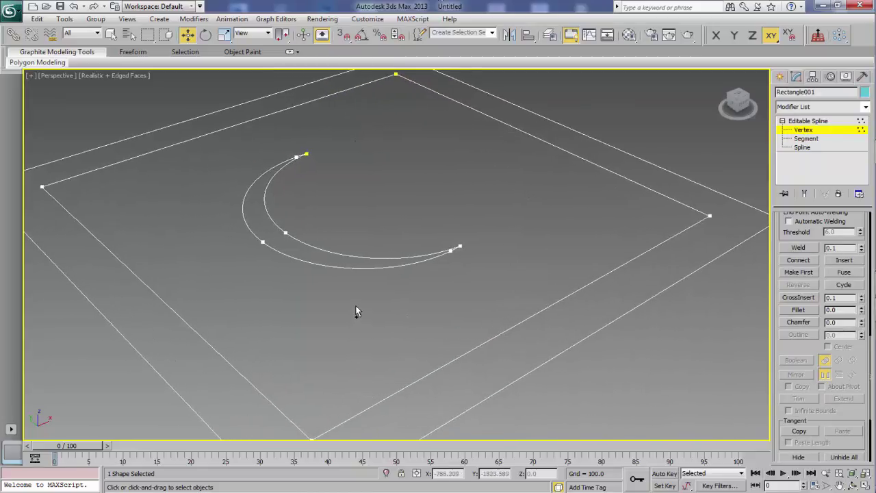
{"action": "middle_click_drag", "start_coordinate": [297, 273], "coordinate": [344, 312]}
{"action": "scroll", "coordinate": [460, 321], "scroll_direction": "up", "scroll_amount": 3}
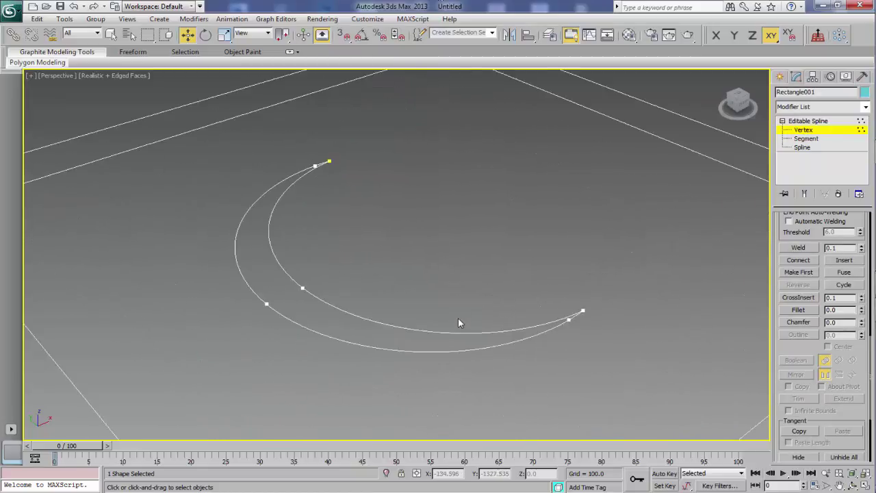
{"action": "left_click", "coordinate": [342, 172]}
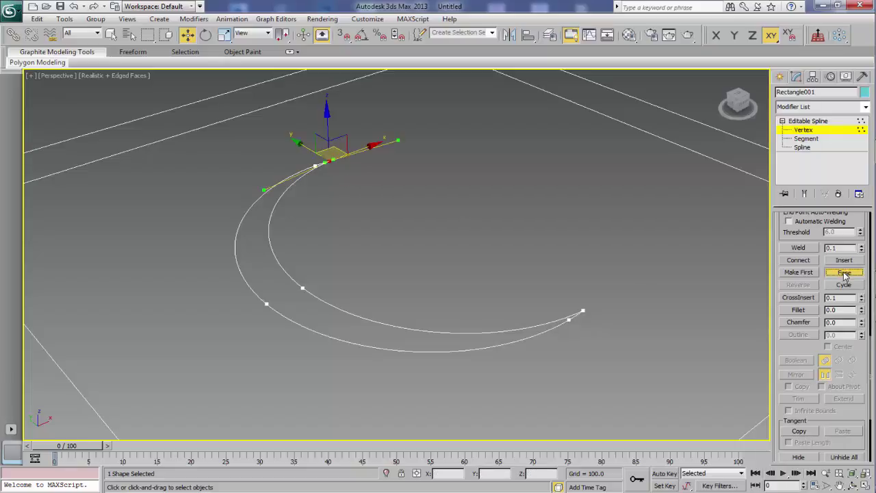
Select the overlapping end vertices at the crescent tip and weld them.
{"action": "left_click", "coordinate": [800, 250]}
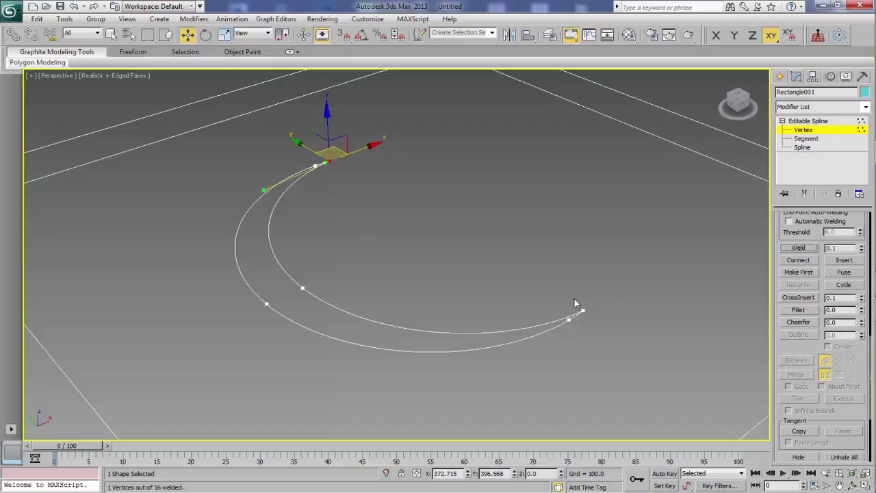
{"action": "left_click_drag", "start_coordinate": [574, 299], "coordinate": [604, 318]}
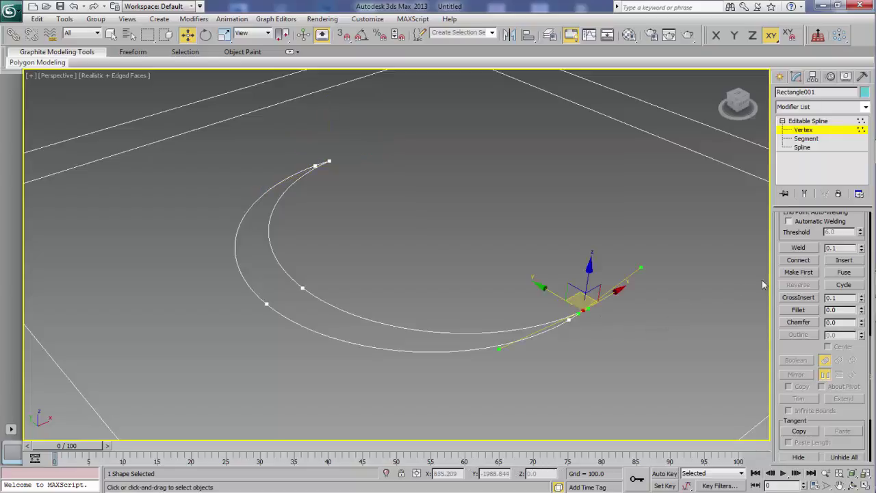
{"action": "left_click", "coordinate": [844, 273]}
{"action": "left_click", "coordinate": [800, 248]}
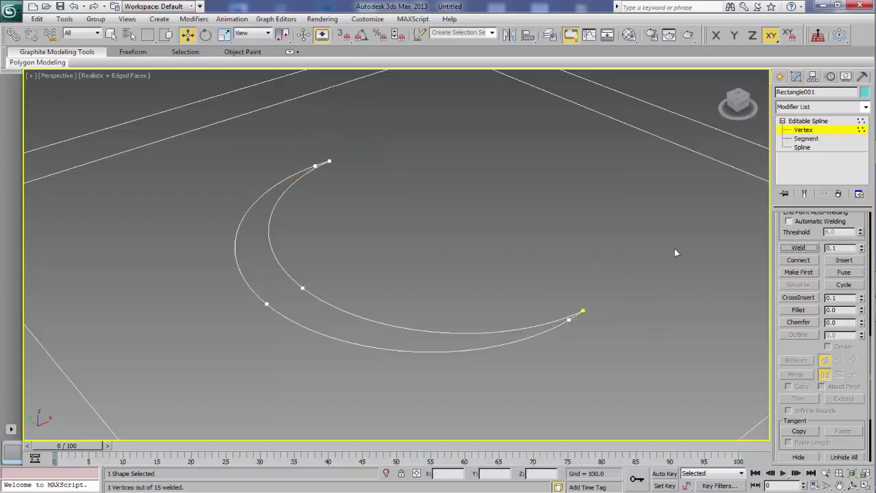
{"action": "scroll", "coordinate": [558, 293], "scroll_direction": "down", "scroll_amount": 2}
{"action": "scroll", "coordinate": [557, 293], "scroll_direction": "down", "scroll_amount": 2}
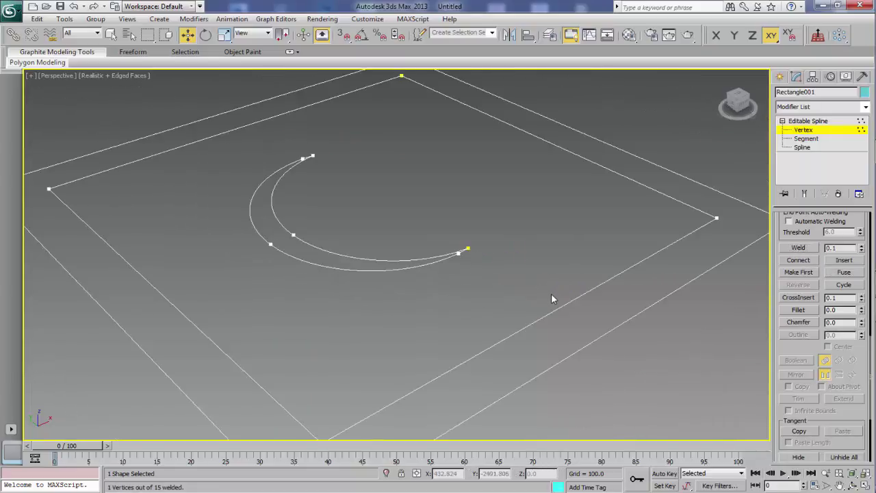
{"action": "scroll", "coordinate": [554, 291], "scroll_direction": "down", "scroll_amount": 2}
{"action": "scroll", "coordinate": [555, 289], "scroll_direction": "down", "scroll_amount": 2}
Draw a six-pointed star, Star001, beside the crescent inside the frame.
{"action": "left_click", "coordinate": [812, 130]}
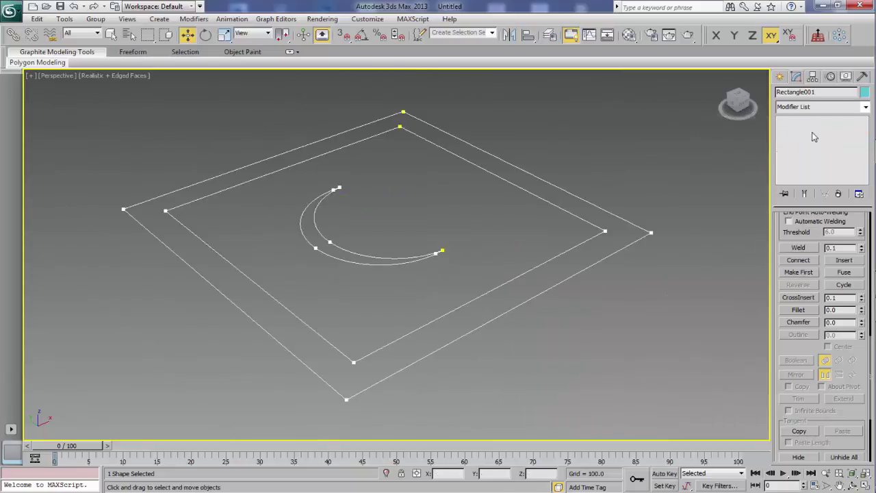
{"action": "left_click", "coordinate": [780, 76]}
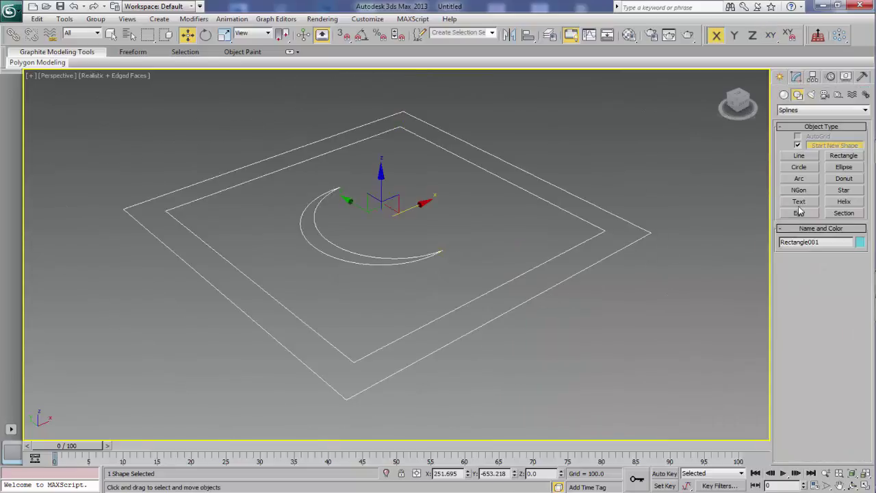
{"action": "left_click", "coordinate": [844, 190]}
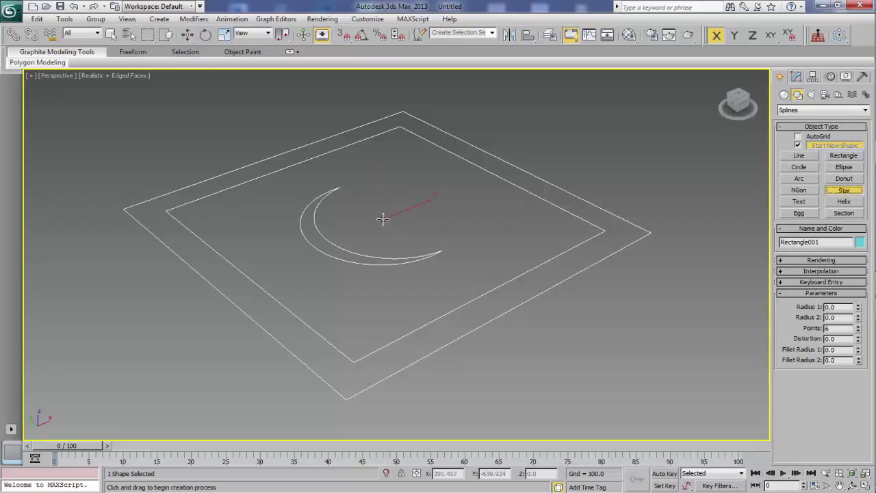
{"action": "left_click_drag", "start_coordinate": [385, 220], "coordinate": [406, 233]}
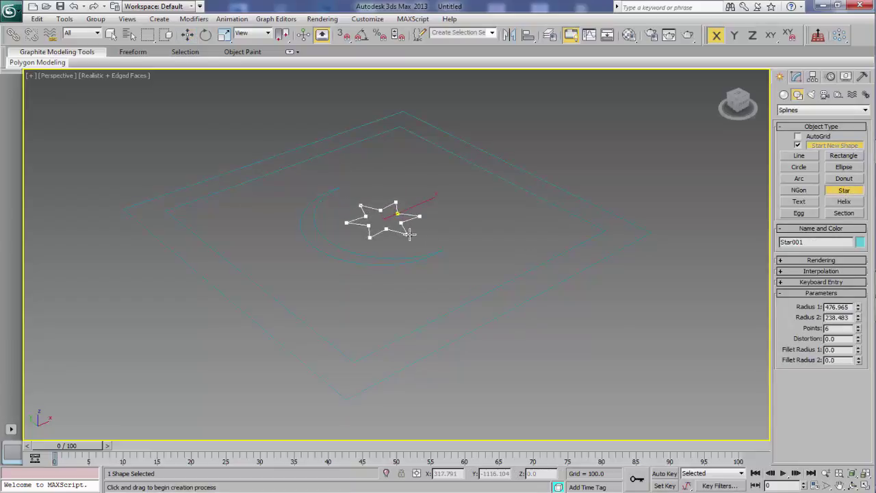
{"action": "left_click", "coordinate": [408, 235]}
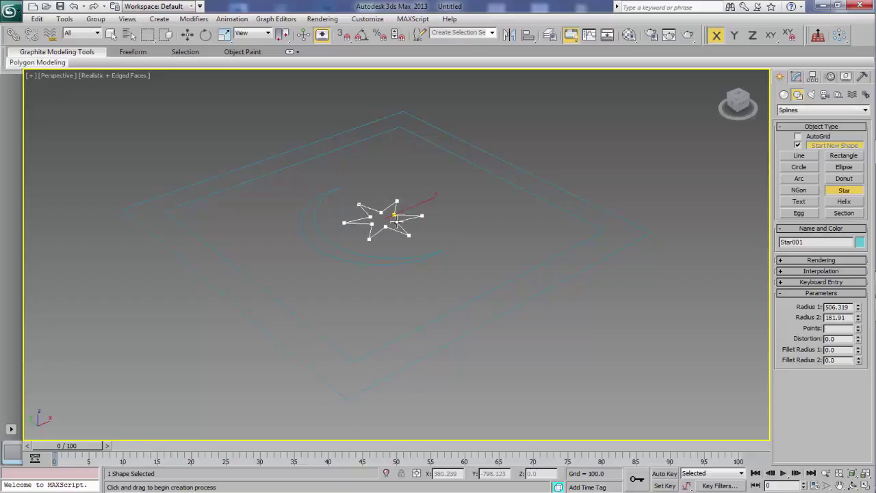
{"action": "left_click", "coordinate": [402, 226]}
{"action": "right_click", "coordinate": [492, 239]}
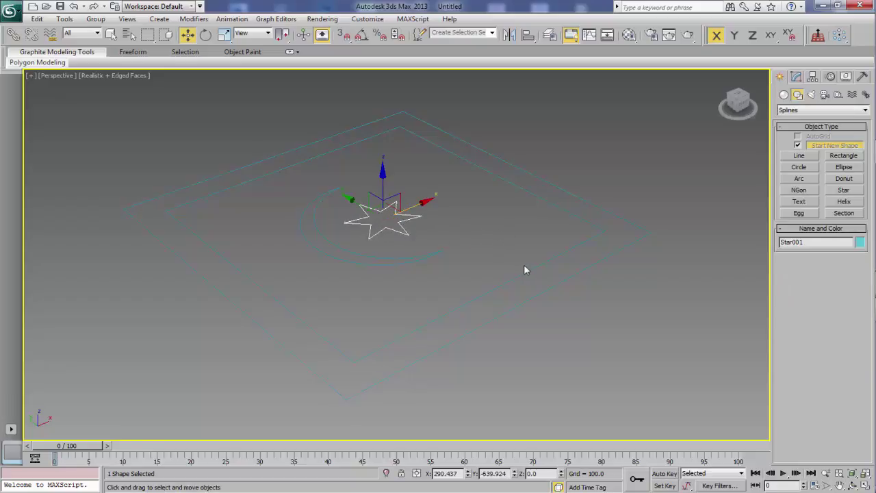
{"action": "left_click", "coordinate": [560, 269]}
Attach Star001 into the Rectangle001 editable spline with Geometry > Attach.
{"action": "left_click", "coordinate": [796, 76]}
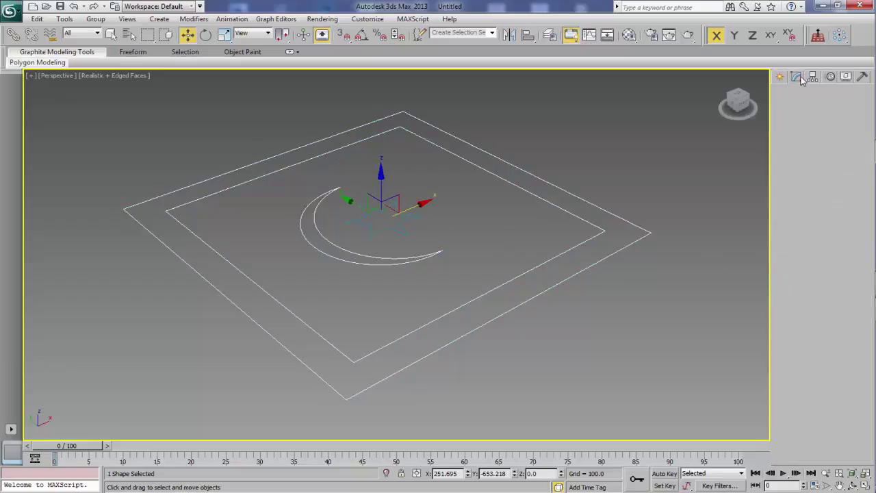
{"action": "scroll", "coordinate": [806, 245], "scroll_direction": "up", "scroll_amount": 3}
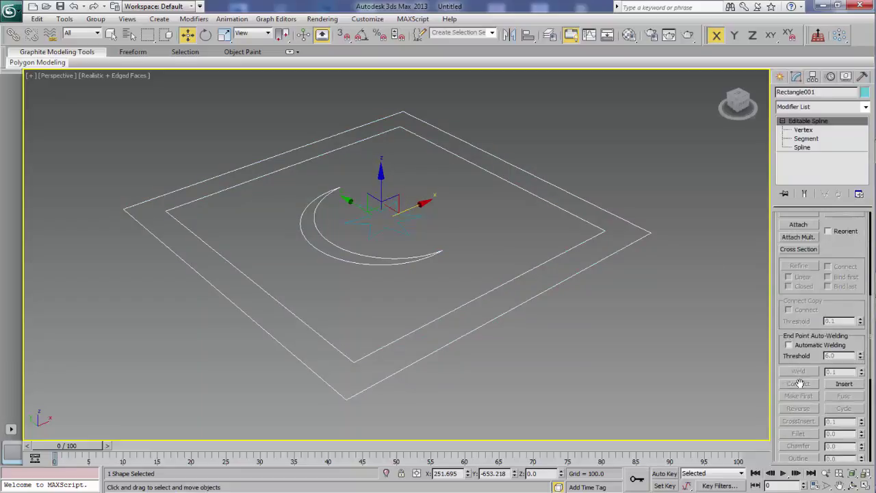
{"action": "scroll", "coordinate": [808, 288], "scroll_direction": "up", "scroll_amount": 2}
{"action": "left_click", "coordinate": [808, 285]}
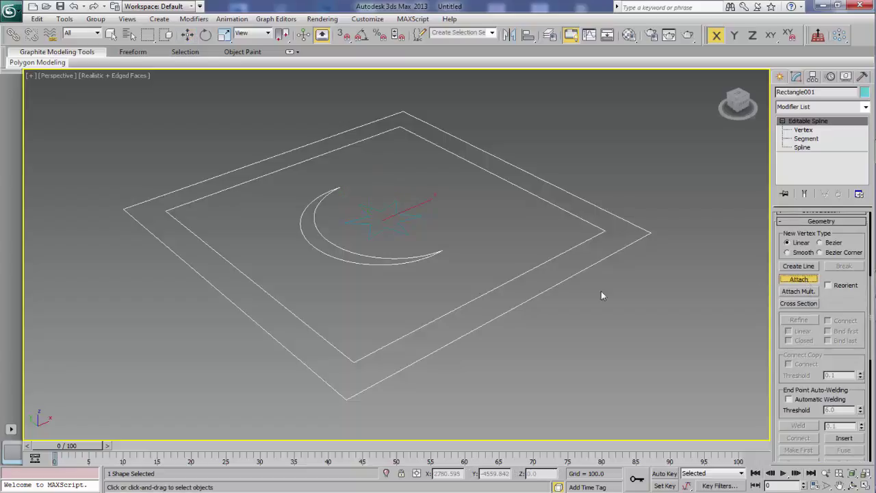
{"action": "left_click", "coordinate": [400, 234]}
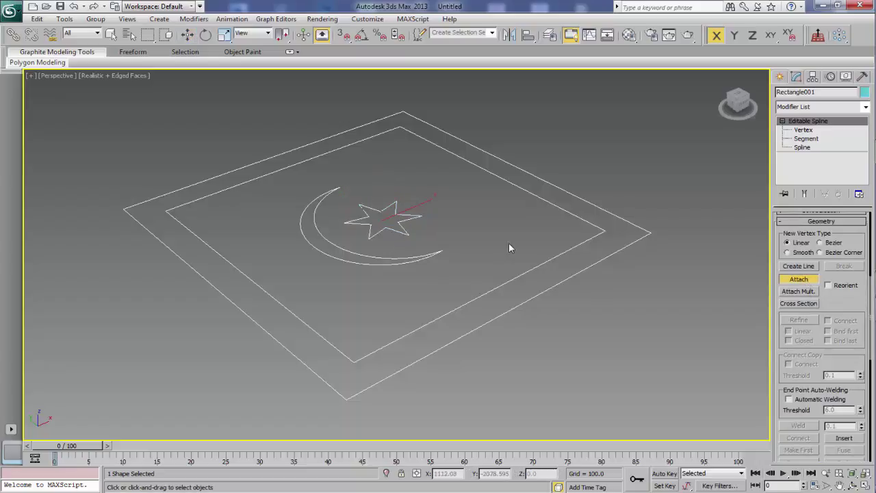
Apply a 150-unit Extrude modifier to the combined frame, crescent and star shape.
{"action": "key", "text": "w"}
{"action": "left_click", "coordinate": [866, 107]}
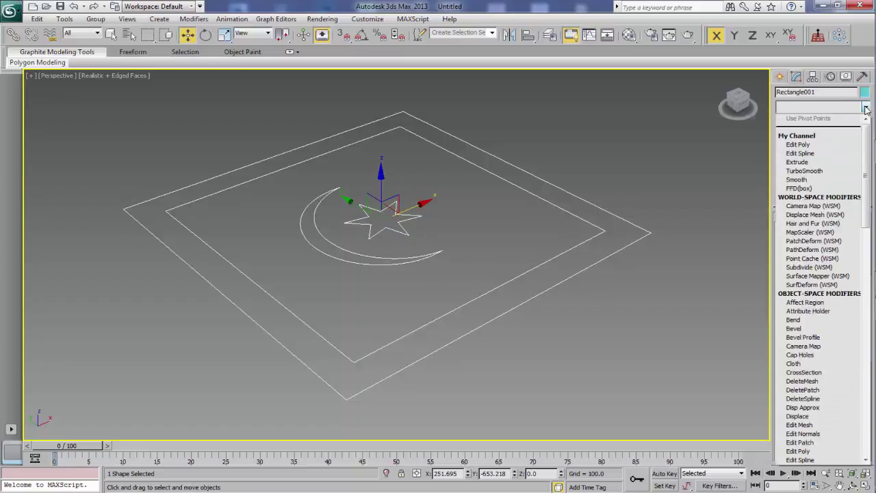
{"action": "key", "text": "e"}
{"action": "key", "text": "e"}
{"action": "key", "text": "e"}
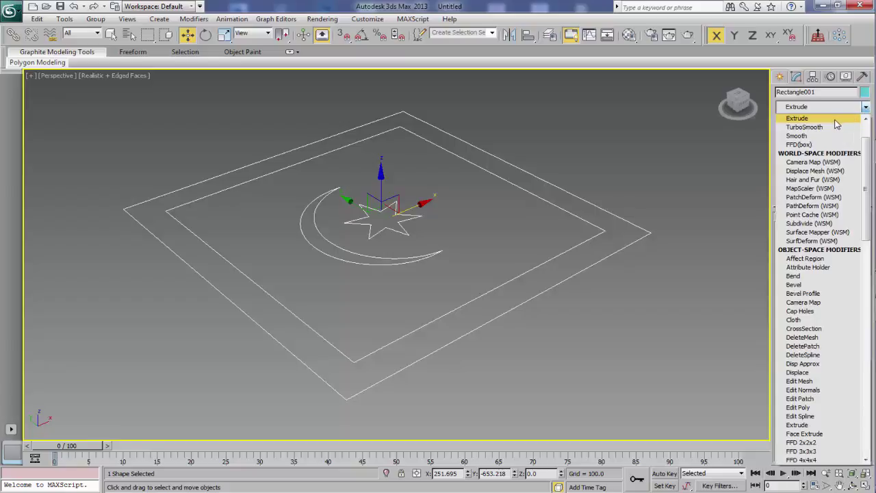
{"action": "left_click", "coordinate": [835, 119]}
Orbit around the extruded pieces and toggle edged faces off and on with F4.
{"action": "mouse_move", "coordinate": [501, 351]}
{"action": "middle_mouse_down", "text": "alt"}
{"action": "mouse_move", "coordinate": [489, 326]}
{"action": "mouse_move", "coordinate": [497, 347]}
{"action": "mouse_move", "coordinate": [534, 352]}
{"action": "middle_mouse_up", "text": "alt"}
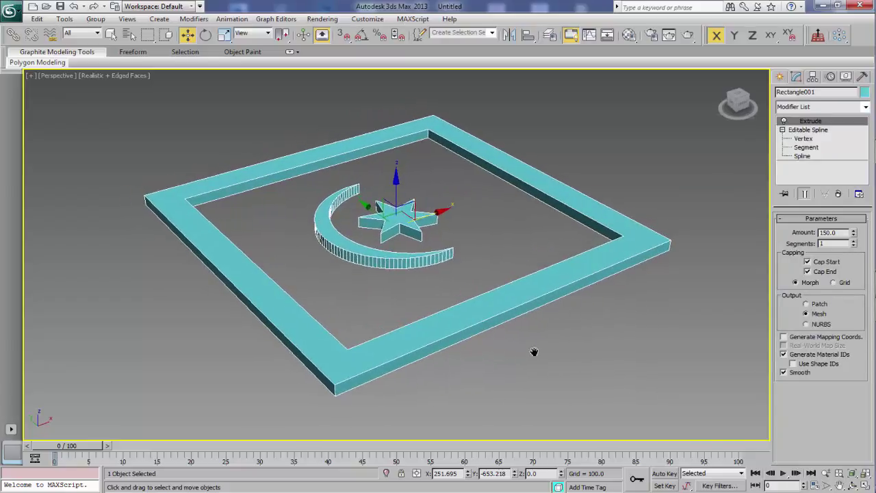
{"action": "scroll", "coordinate": [534, 349], "scroll_direction": "up", "scroll_amount": 3}
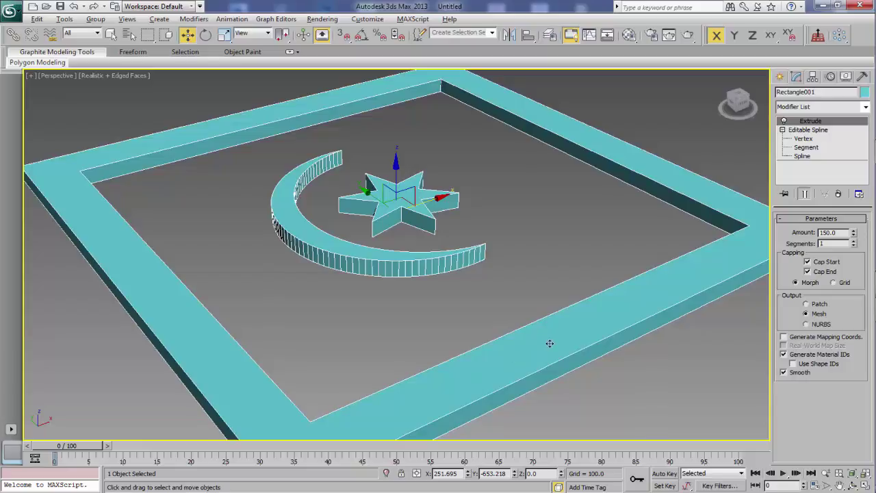
{"action": "mouse_move", "coordinate": [516, 351]}
{"action": "middle_mouse_down", "text": "alt"}
{"action": "mouse_move", "coordinate": [511, 309]}
{"action": "mouse_move", "coordinate": [517, 333]}
{"action": "mouse_move", "coordinate": [504, 320]}
{"action": "middle_mouse_up", "text": "alt"}
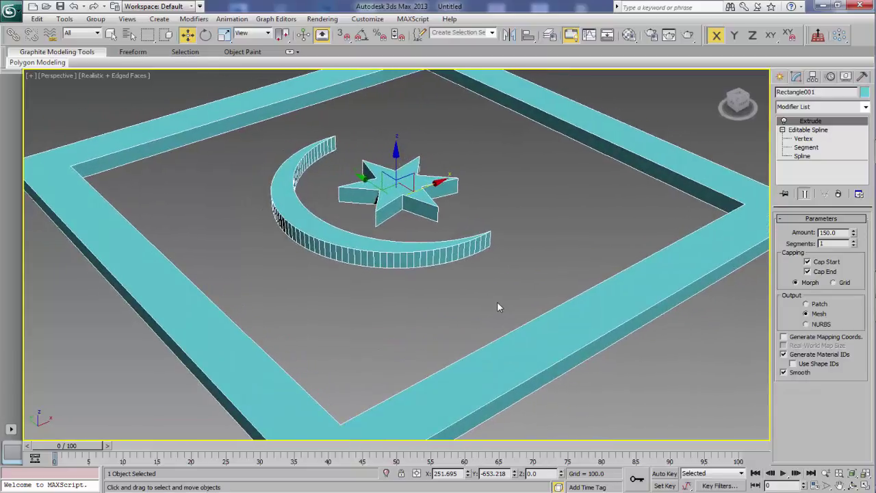
{"action": "key", "text": "F4"}
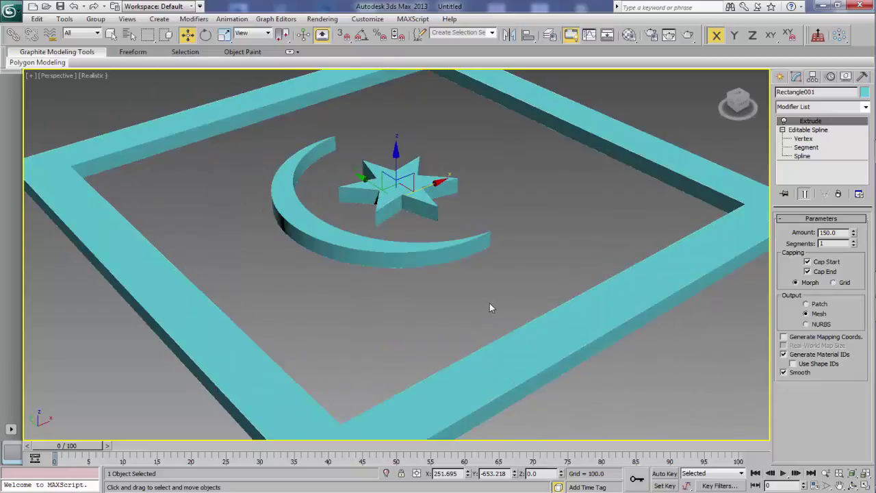
{"action": "key", "text": "F4"}
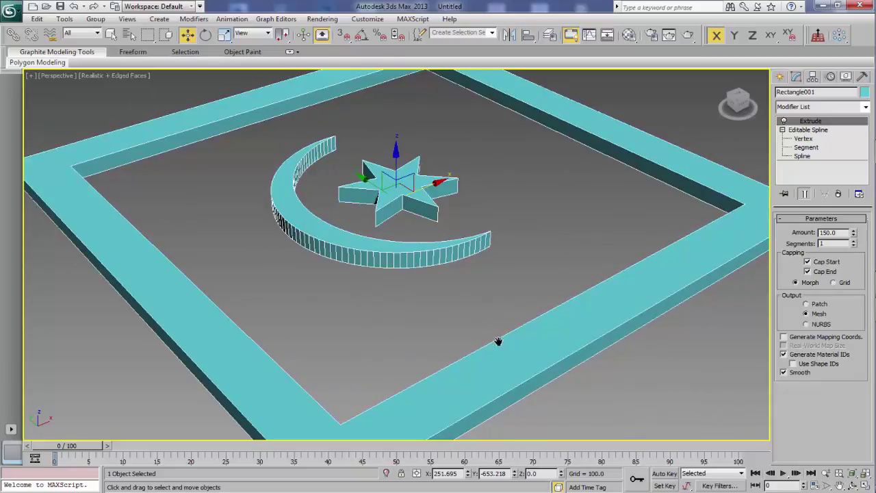
{"action": "middle_click_drag", "start_coordinate": [497, 340], "coordinate": [495, 339]}
Delete everything in the scene and draw a large new rectangle across the grid.
{"action": "key", "text": "ctrl+a"}
{"action": "key", "text": "Delete"}
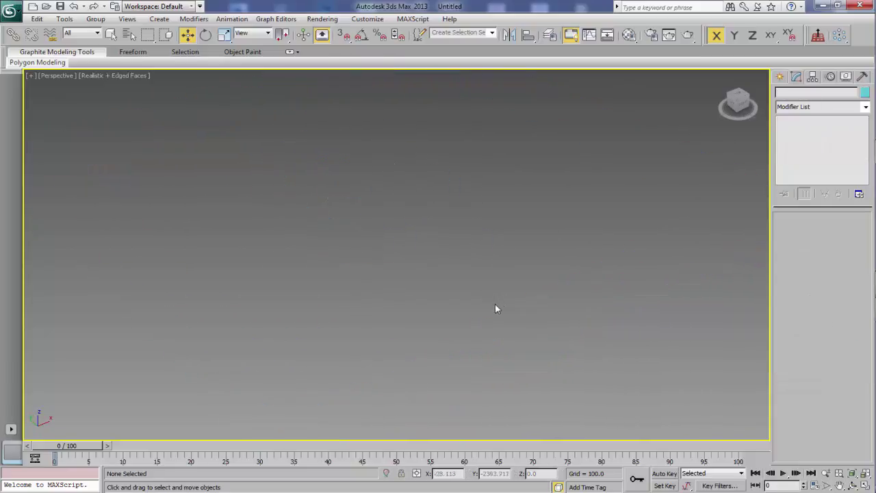
{"action": "left_click", "coordinate": [782, 77]}
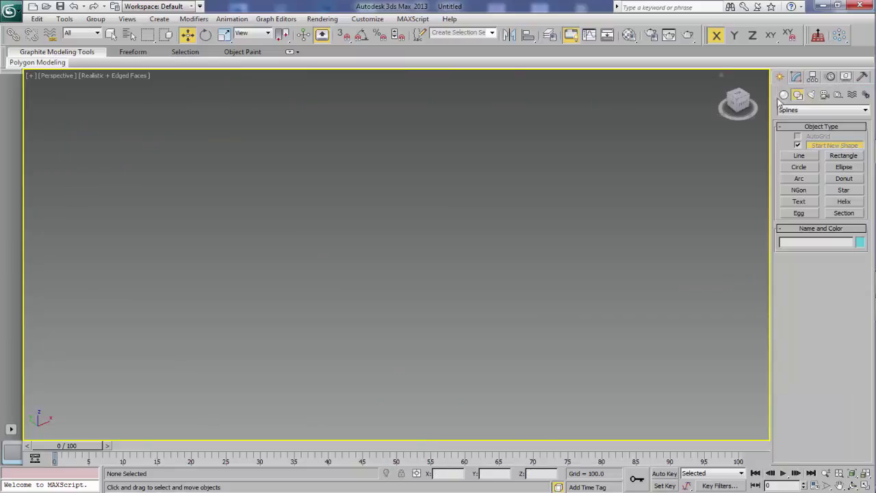
{"action": "left_click", "coordinate": [847, 159]}
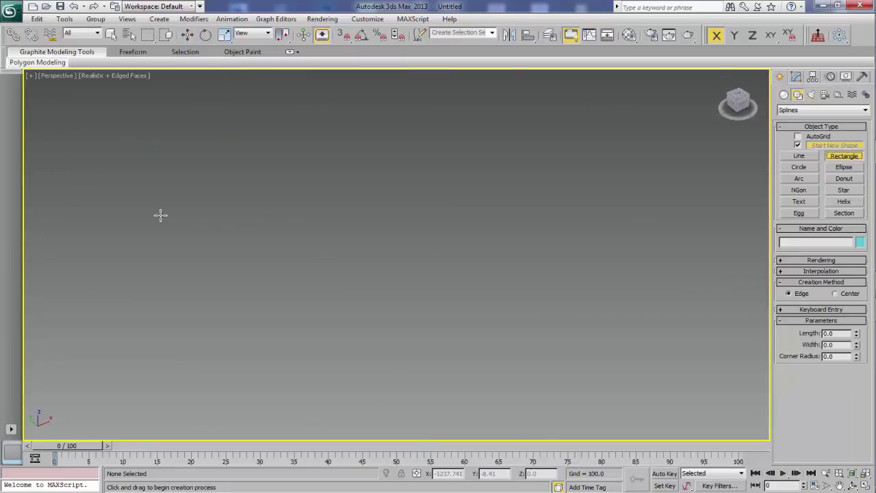
{"action": "left_click_drag", "start_coordinate": [160, 215], "coordinate": [722, 251]}
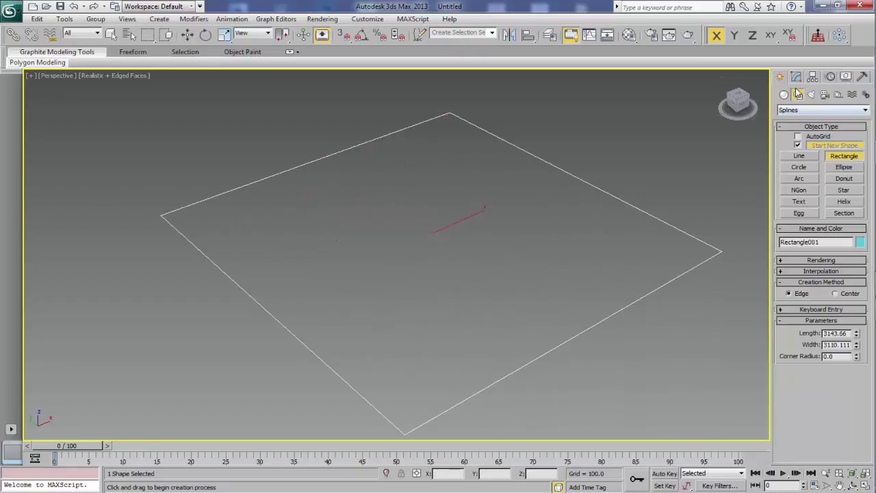
Convert the rectangle to an Editable Spline and enter Spline sub-object level.
{"action": "left_click", "coordinate": [797, 76]}
{"action": "right_click", "coordinate": [799, 135]}
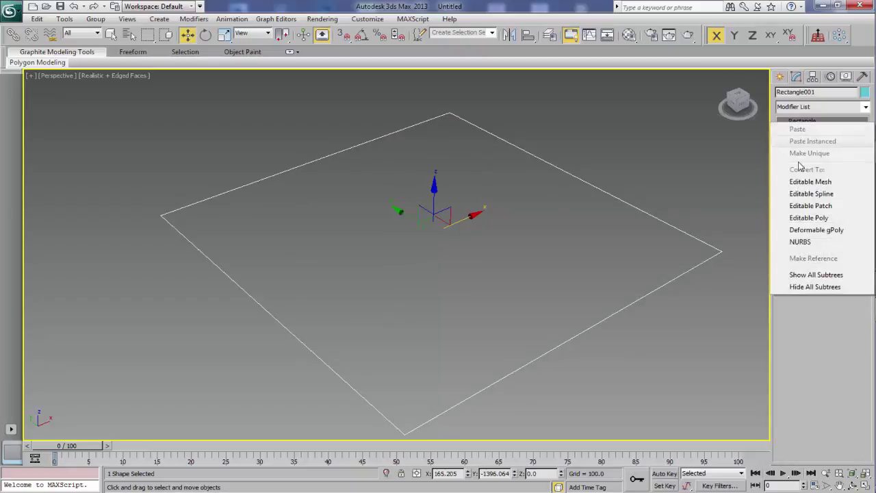
{"action": "left_click", "coordinate": [802, 195]}
{"action": "left_click", "coordinate": [783, 122]}
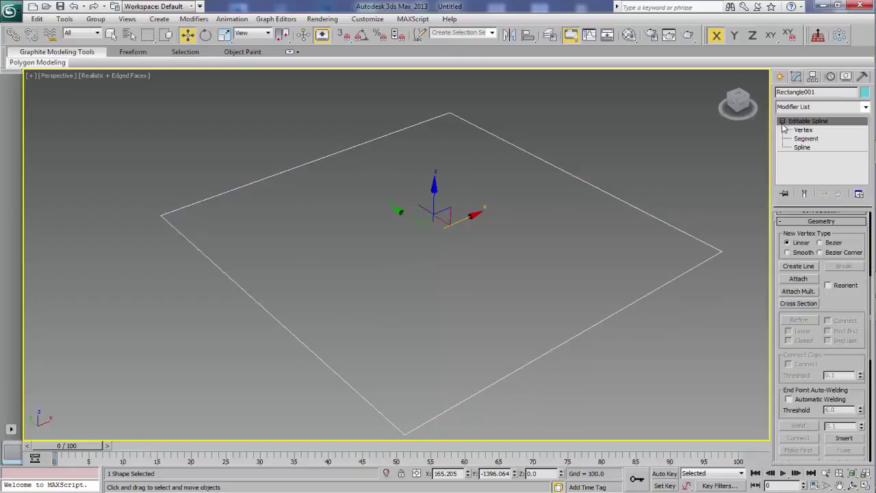
{"action": "left_click", "coordinate": [801, 147]}
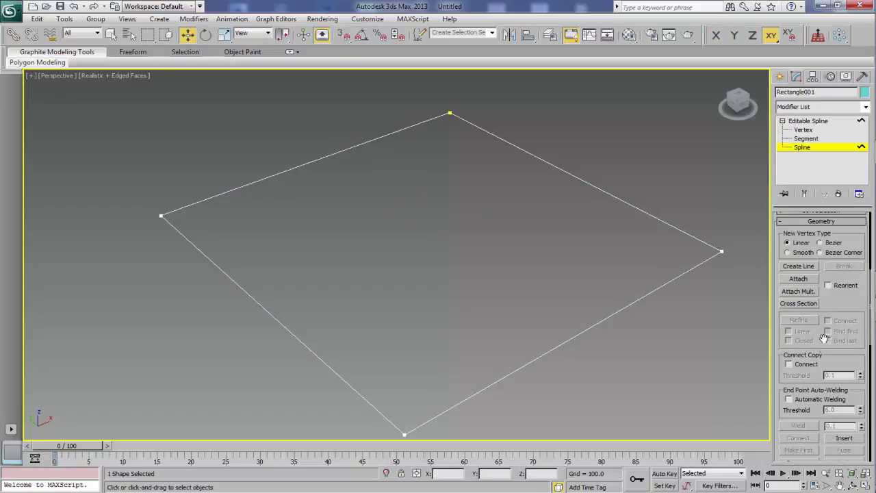
Outline the rectangle by -400 into two concentric squares, then exit Spline level.
{"action": "scroll", "coordinate": [835, 236], "scroll_direction": "down", "scroll_amount": 1}
{"action": "scroll", "coordinate": [835, 236], "scroll_direction": "down", "scroll_amount": 4}
{"action": "middle_click_drag", "start_coordinate": [672, 313], "coordinate": [598, 308]}
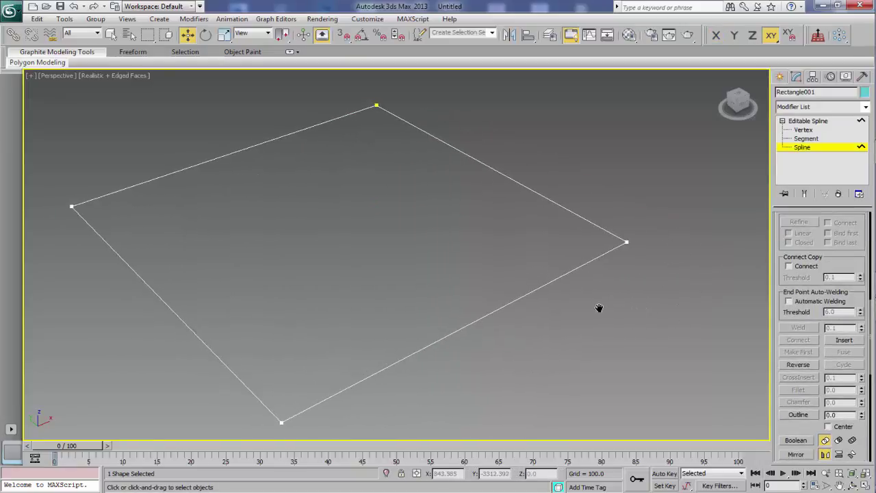
{"action": "scroll", "coordinate": [822, 315], "scroll_direction": "down", "scroll_amount": 3}
{"action": "type", "text": "-400"}
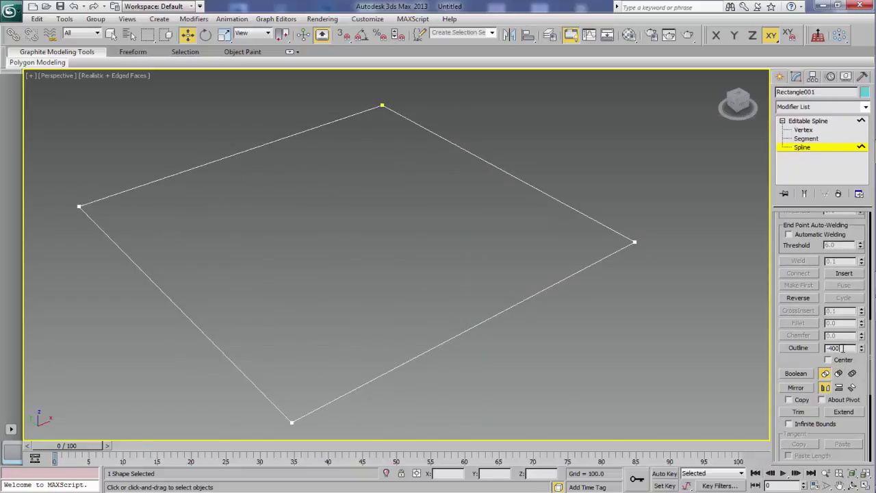
{"action": "key", "text": "Return"}
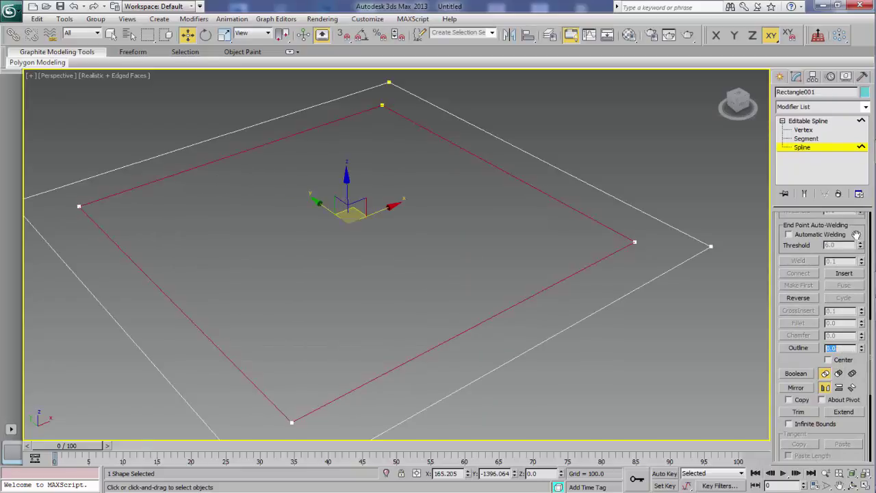
{"action": "left_click", "coordinate": [803, 147]}
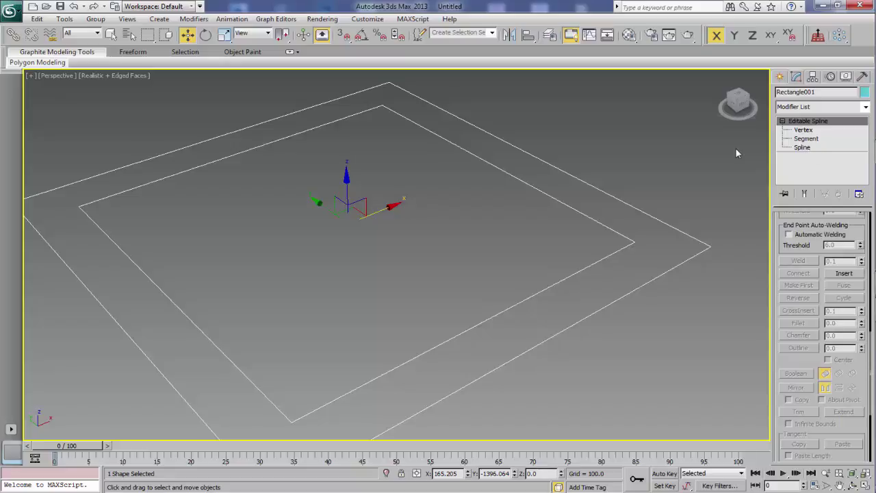
Delete the inner square's upper-right and lower-left segments at Segment level.
{"action": "left_click", "coordinate": [808, 138]}
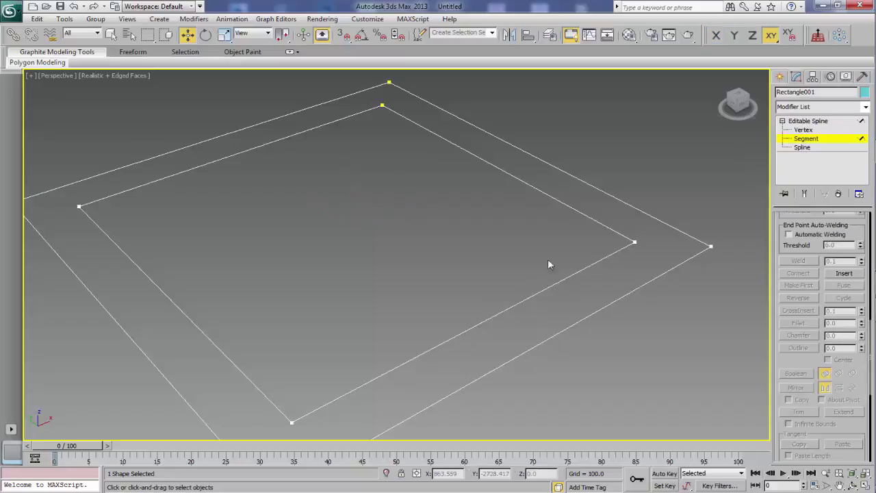
{"action": "left_click", "coordinate": [581, 215]}
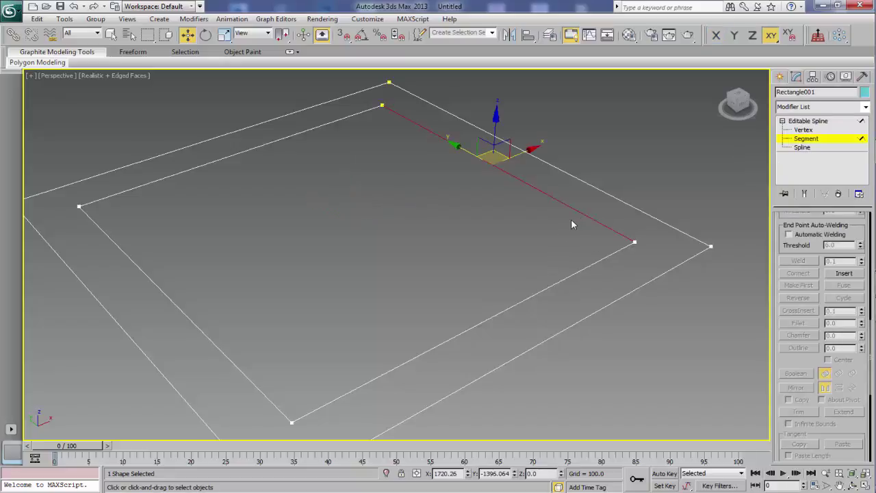
{"action": "key", "text": "Delete"}
{"action": "left_click", "coordinate": [213, 343]}
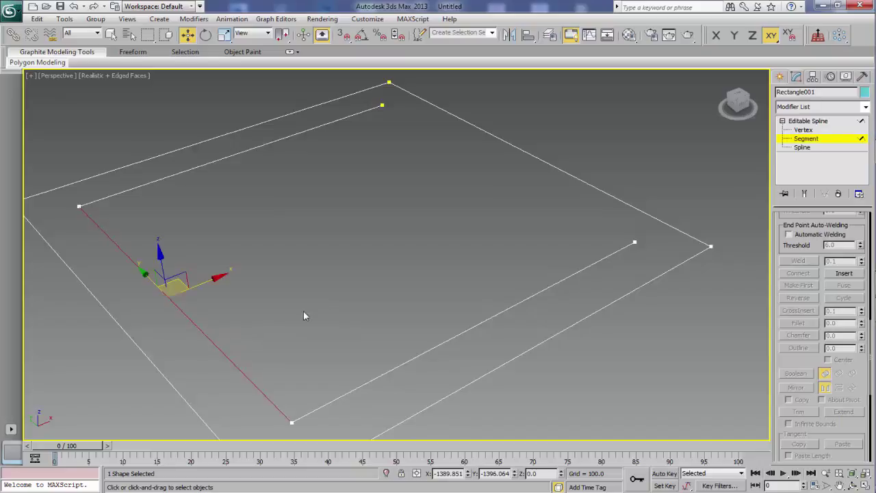
{"action": "key", "text": "Delete"}
{"action": "left_click", "coordinate": [805, 139]}
With vertex snapping on, draw an inward-curving arc between the inner top and right corners.
{"action": "left_click", "coordinate": [780, 77]}
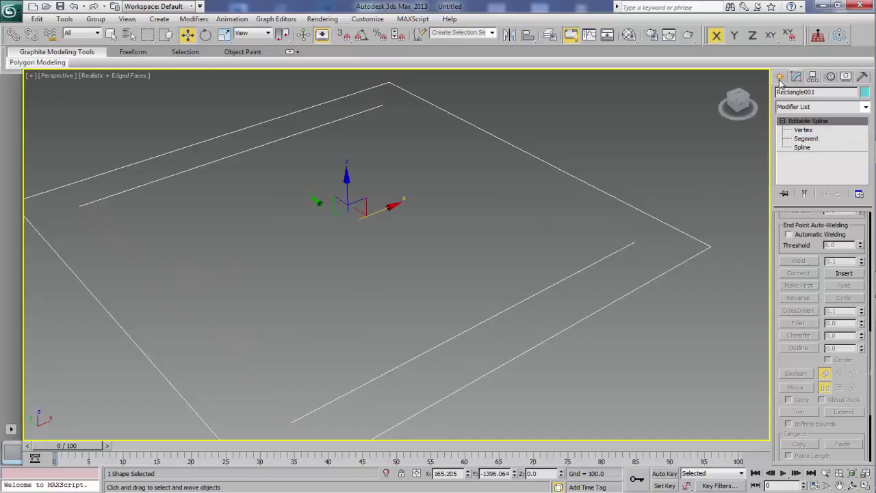
{"action": "left_click", "coordinate": [799, 178]}
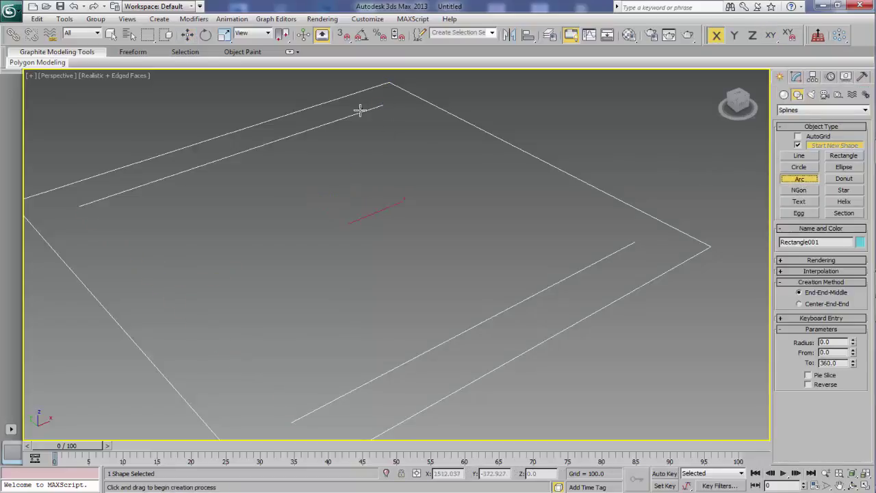
{"action": "left_click", "coordinate": [345, 35]}
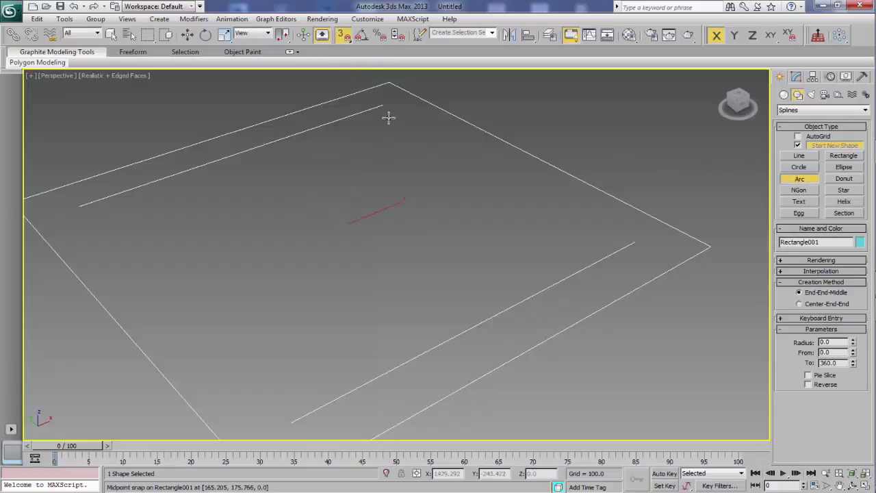
{"action": "mouse_move", "coordinate": [382, 105]}
{"action": "left_mouse_down"}
{"action": "mouse_move", "coordinate": [489, 200]}
{"action": "mouse_move", "coordinate": [634, 243]}
{"action": "left_mouse_up"}
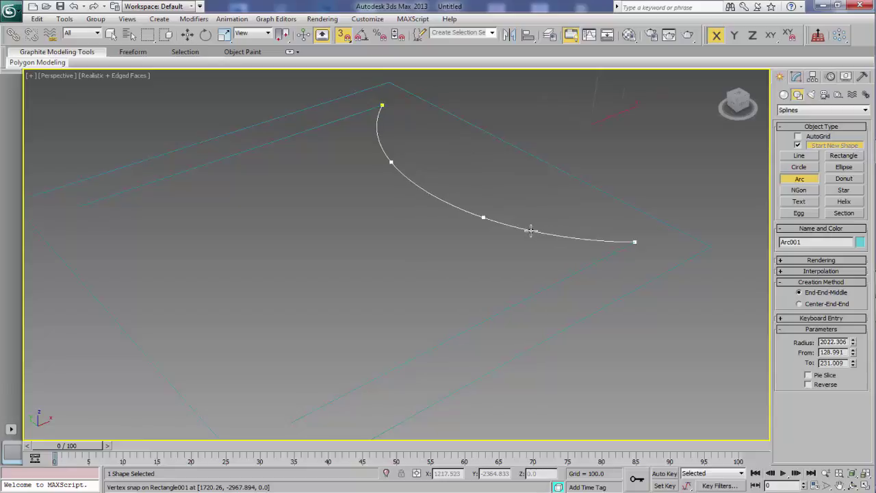
{"action": "left_click", "coordinate": [574, 211]}
{"action": "key", "text": "w"}
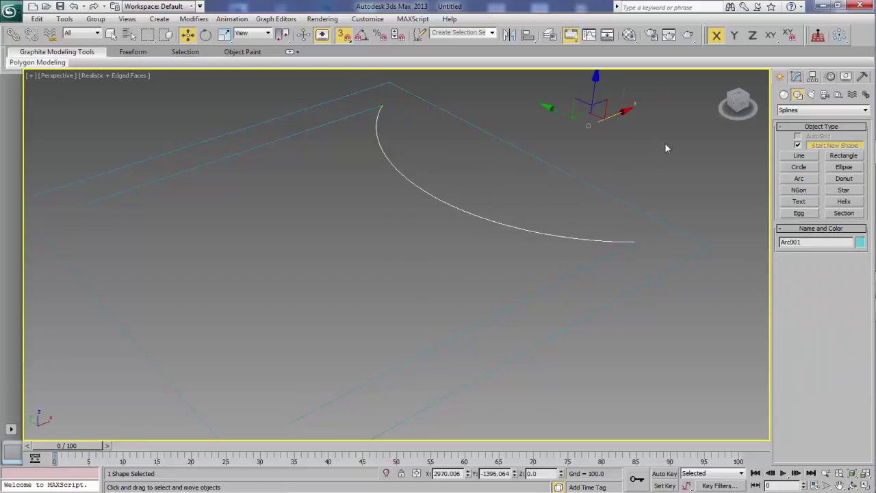
Create a mirrored copy of the arc on the X axis.
{"action": "left_click", "coordinate": [510, 35]}
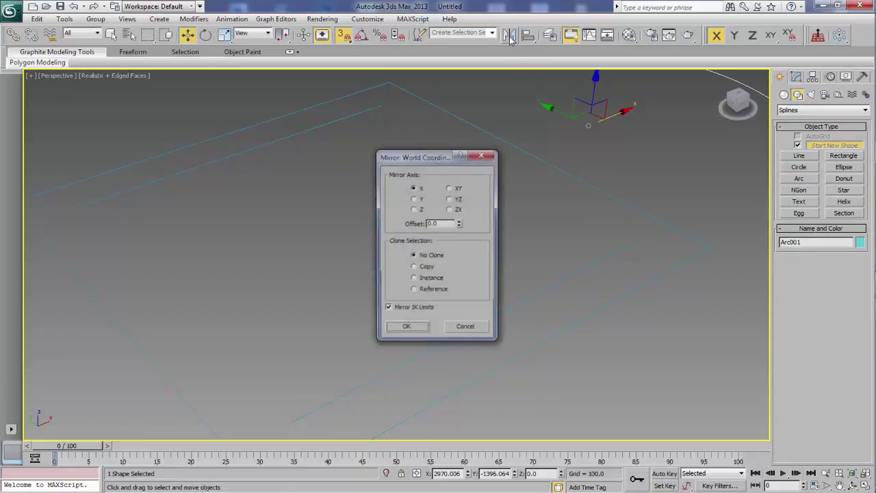
{"action": "left_click", "coordinate": [414, 268]}
{"action": "left_click", "coordinate": [407, 329]}
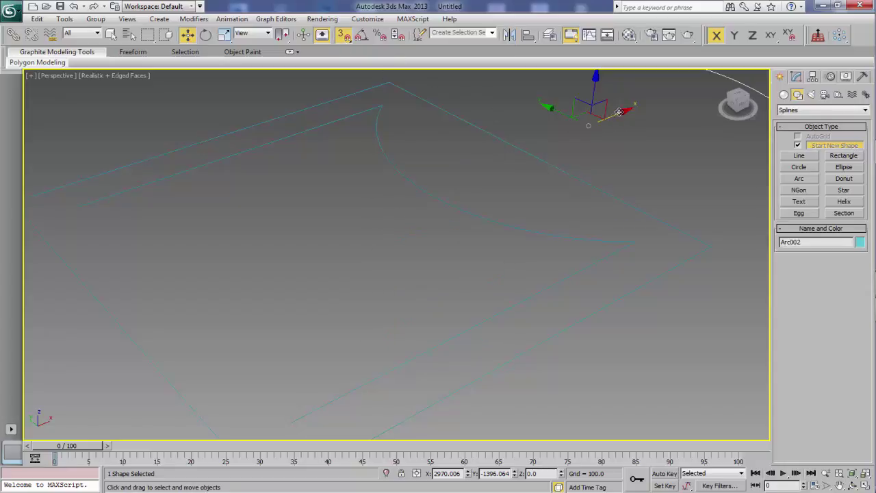
Move Arc002 along X across the opposite open inner corners, then turn snapping off.
{"action": "left_click_drag", "start_coordinate": [623, 111], "coordinate": [276, 351]}
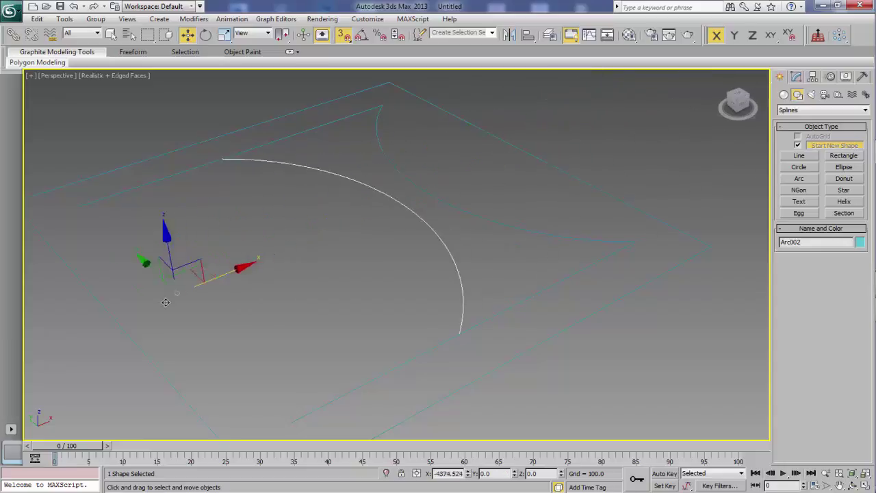
{"action": "middle_click_drag", "start_coordinate": [276, 351], "coordinate": [464, 235]}
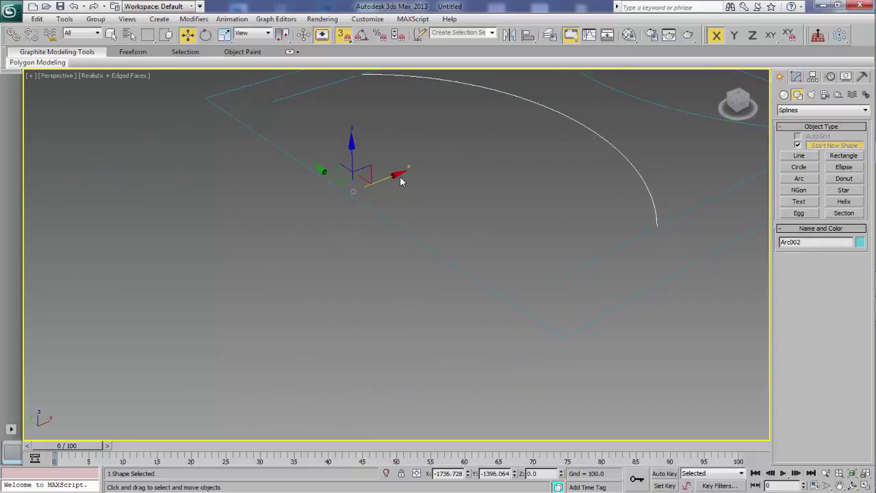
{"action": "left_click_drag", "start_coordinate": [390, 177], "coordinate": [230, 250]}
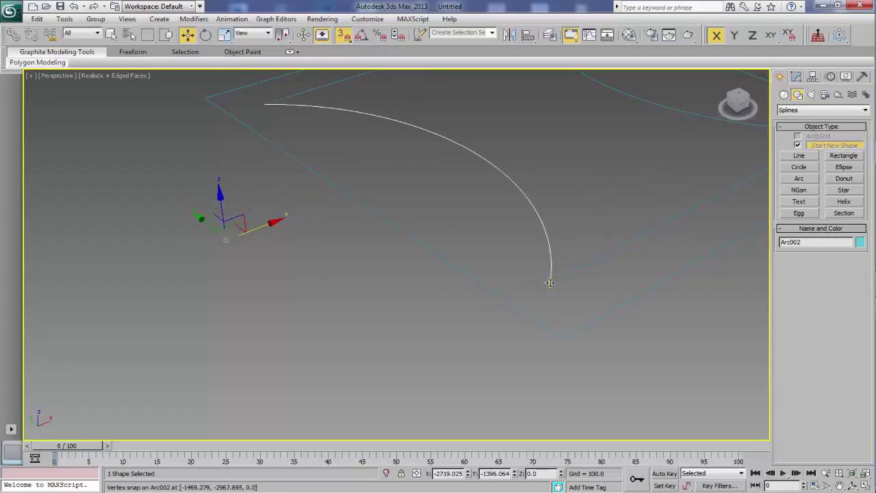
{"action": "mouse_move", "coordinate": [604, 274]}
{"action": "middle_mouse_down"}
{"action": "mouse_move", "coordinate": [495, 361]}
{"action": "mouse_move", "coordinate": [497, 341]}
{"action": "middle_mouse_up"}
{"action": "left_click", "coordinate": [341, 37]}
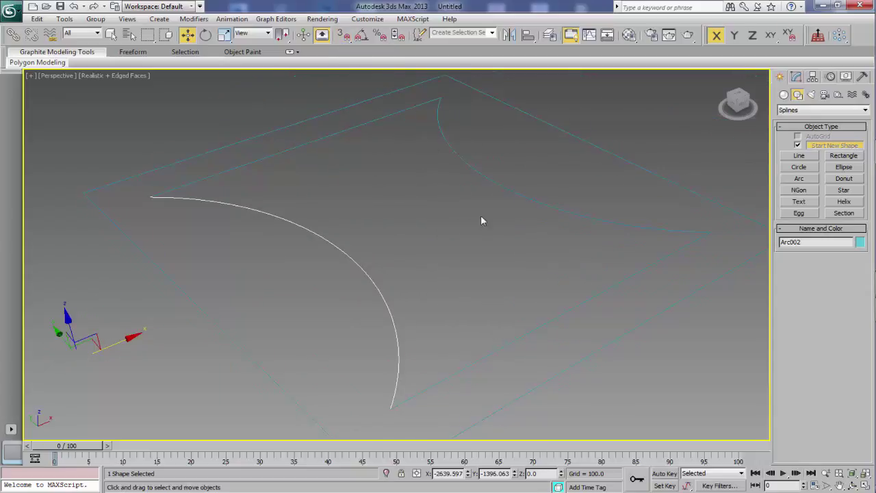
{"action": "left_click", "coordinate": [588, 297]}
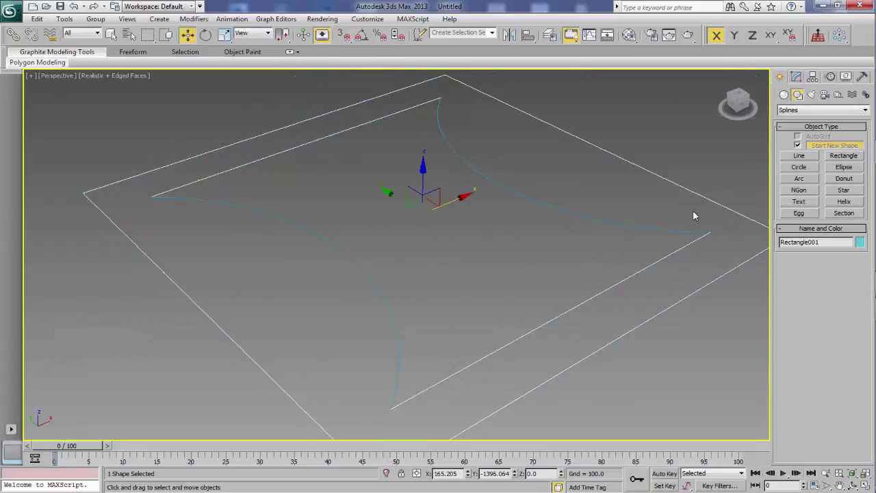
Attach Arc001 and Arc002 to the Rectangle001 editable spline.
{"action": "left_click", "coordinate": [797, 77]}
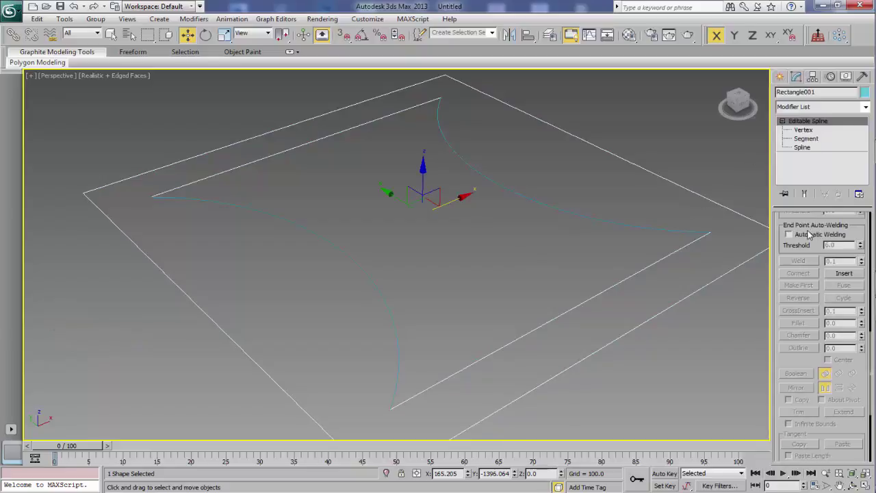
{"action": "scroll", "coordinate": [806, 249], "scroll_direction": "up", "scroll_amount": 2}
{"action": "scroll", "coordinate": [806, 274], "scroll_direction": "up", "scroll_amount": 2}
{"action": "scroll", "coordinate": [806, 294], "scroll_direction": "up", "scroll_amount": 2}
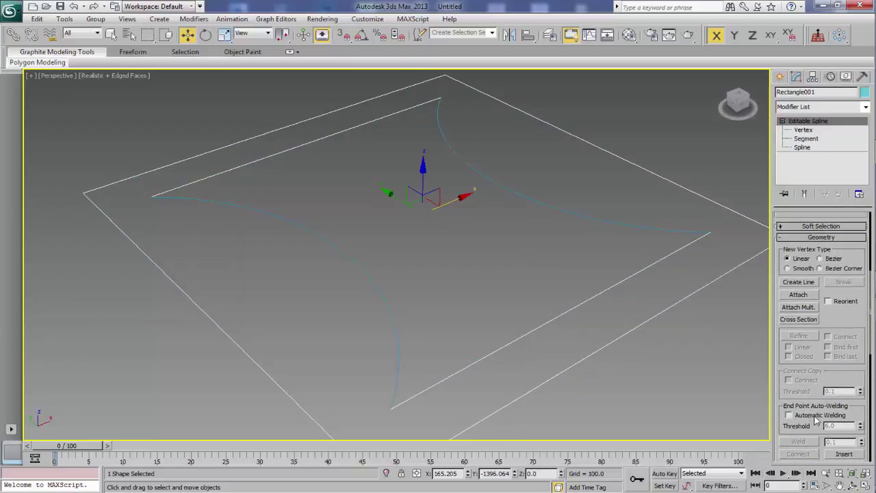
{"action": "left_click", "coordinate": [803, 294]}
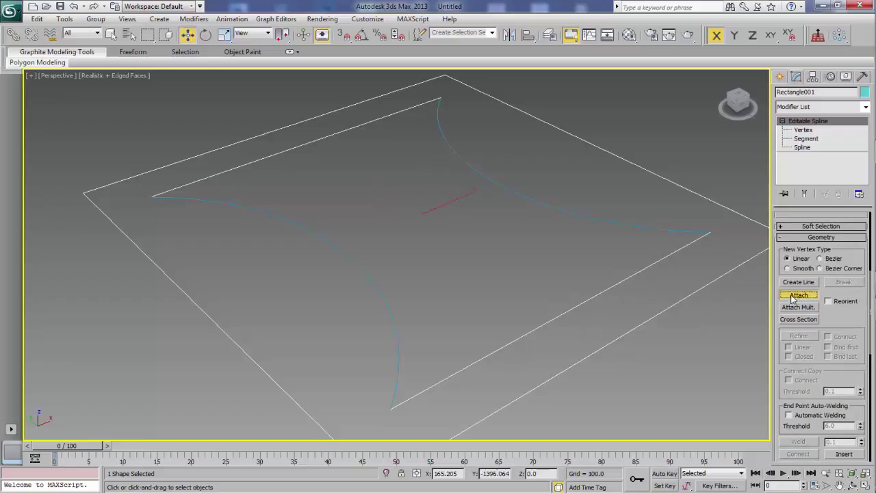
{"action": "left_click", "coordinate": [650, 228]}
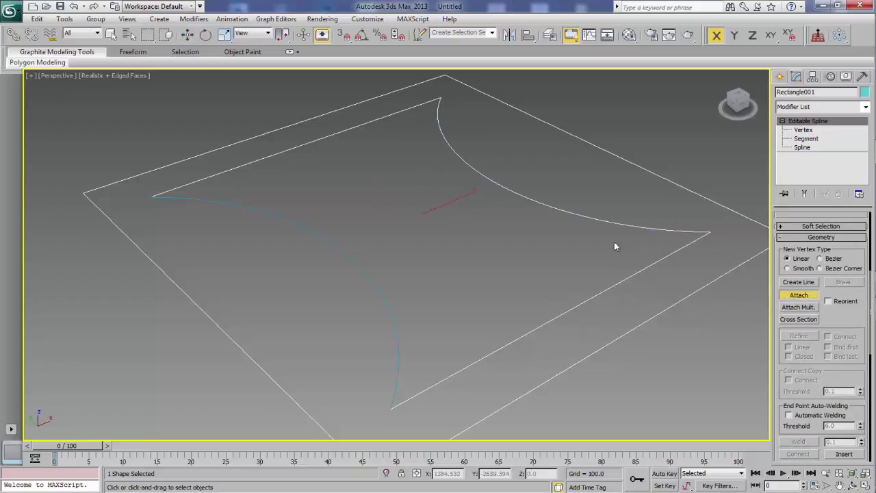
{"action": "left_click", "coordinate": [395, 300]}
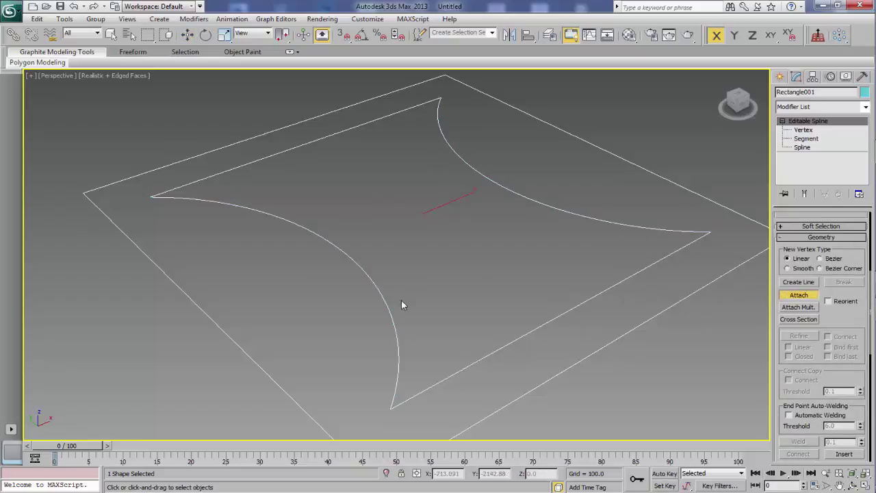
{"action": "left_click", "coordinate": [805, 131]}
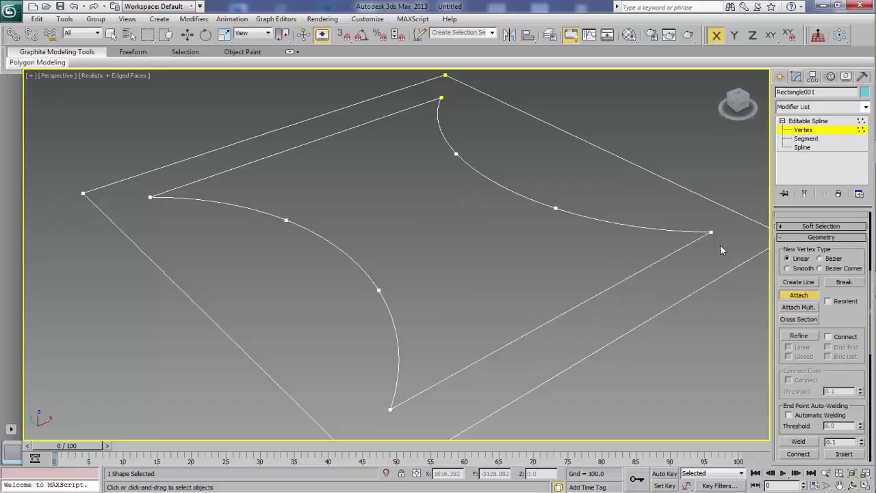
Fuse and weld the two overlapping vertices at the right inner corner.
{"action": "key", "text": "w"}
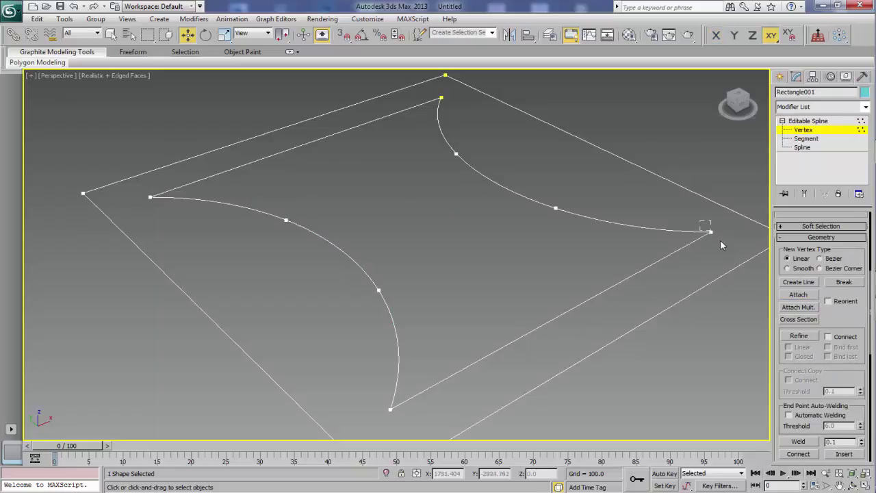
{"action": "left_click", "coordinate": [723, 244]}
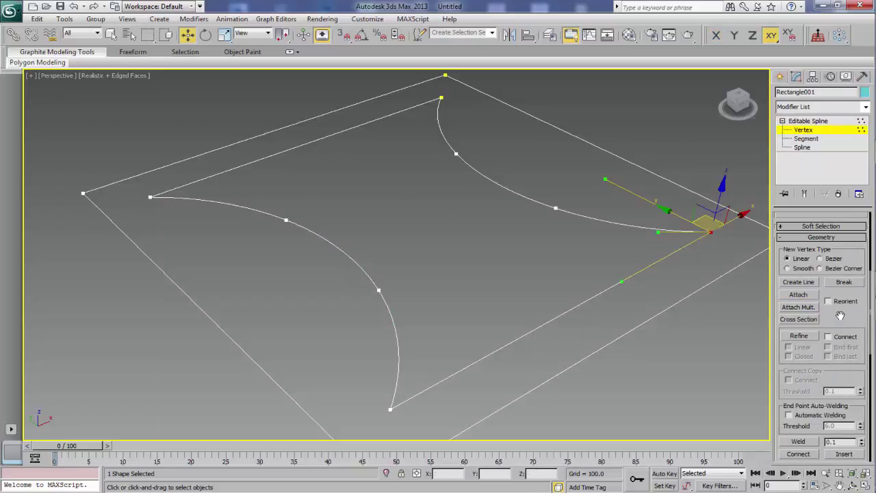
{"action": "left_click_drag", "start_coordinate": [840, 314], "coordinate": [846, 419]}
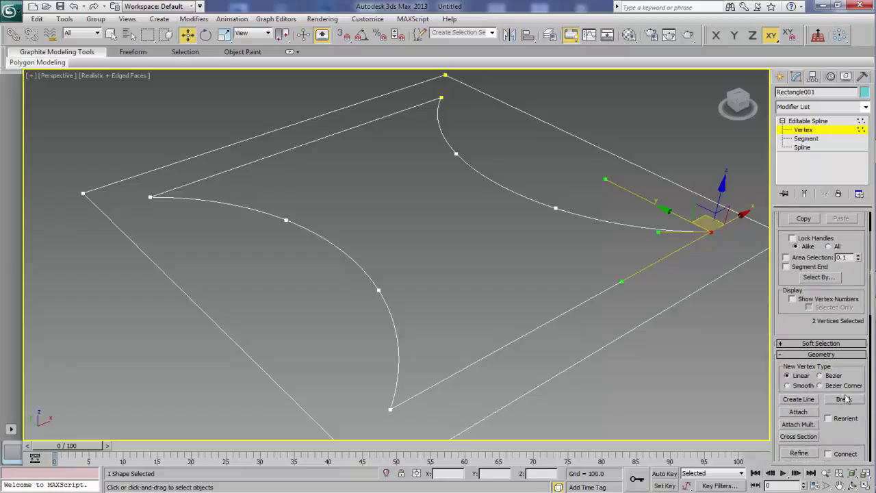
{"action": "scroll", "coordinate": [834, 380], "scroll_direction": "up", "scroll_amount": 2}
{"action": "scroll", "coordinate": [834, 378], "scroll_direction": "down", "scroll_amount": 2}
{"action": "scroll", "coordinate": [834, 374], "scroll_direction": "down", "scroll_amount": 1}
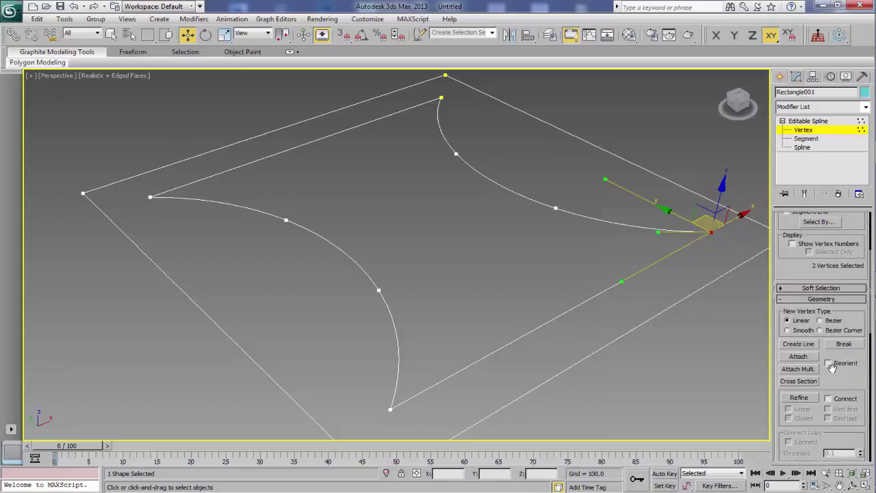
{"action": "scroll", "coordinate": [834, 373], "scroll_direction": "down", "scroll_amount": 1}
{"action": "scroll", "coordinate": [832, 370], "scroll_direction": "down", "scroll_amount": 1}
{"action": "scroll", "coordinate": [832, 369], "scroll_direction": "down", "scroll_amount": 2}
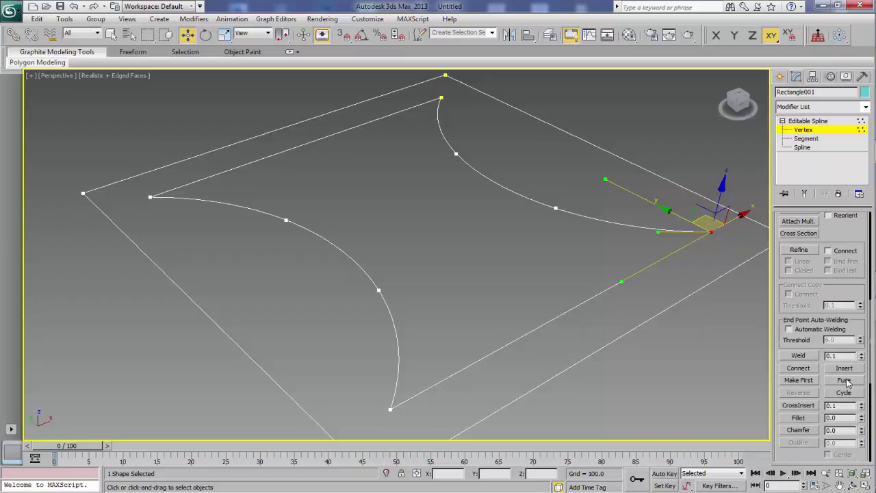
{"action": "left_click", "coordinate": [845, 380]}
{"action": "left_click", "coordinate": [800, 357]}
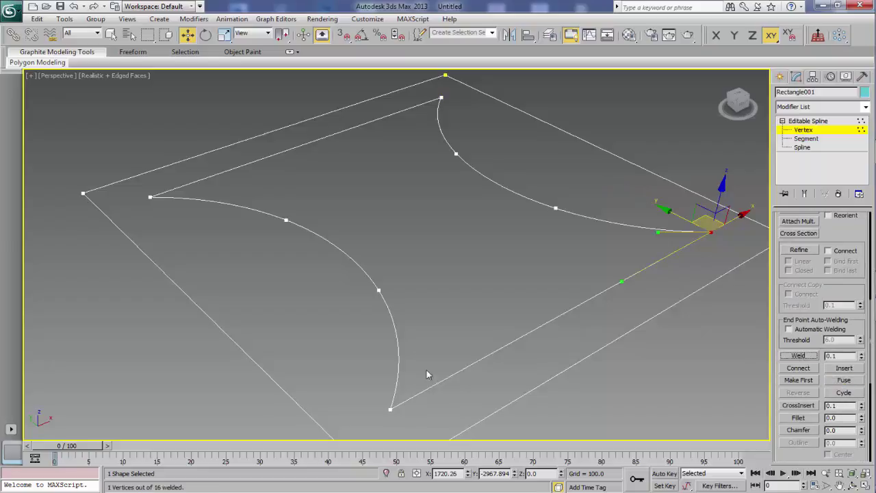
Weld the bottom and left corner vertex pairs and fuse the top pair.
{"action": "left_click_drag", "start_coordinate": [409, 423], "coordinate": [410, 423]}
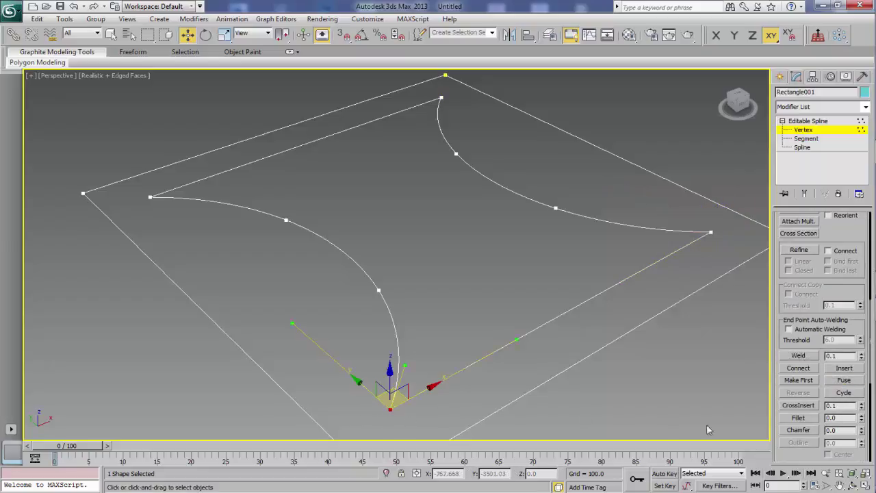
{"action": "left_click", "coordinate": [799, 356]}
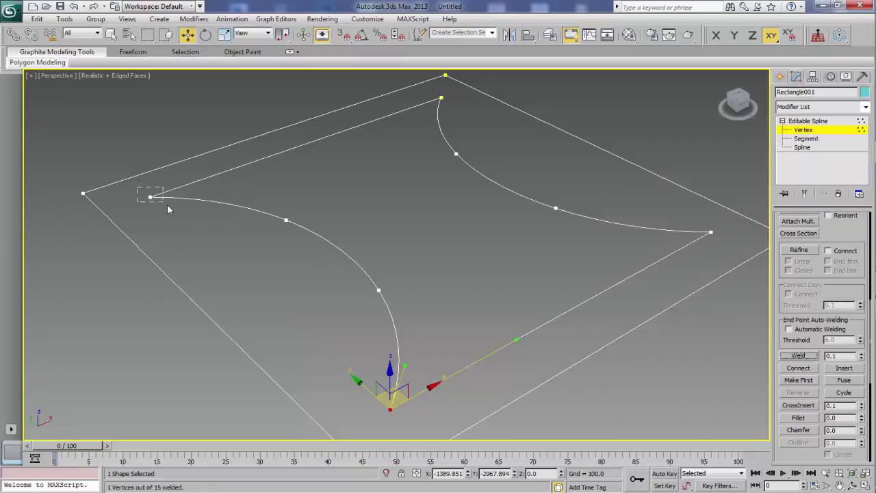
{"action": "left_click_drag", "start_coordinate": [168, 204], "coordinate": [168, 205]}
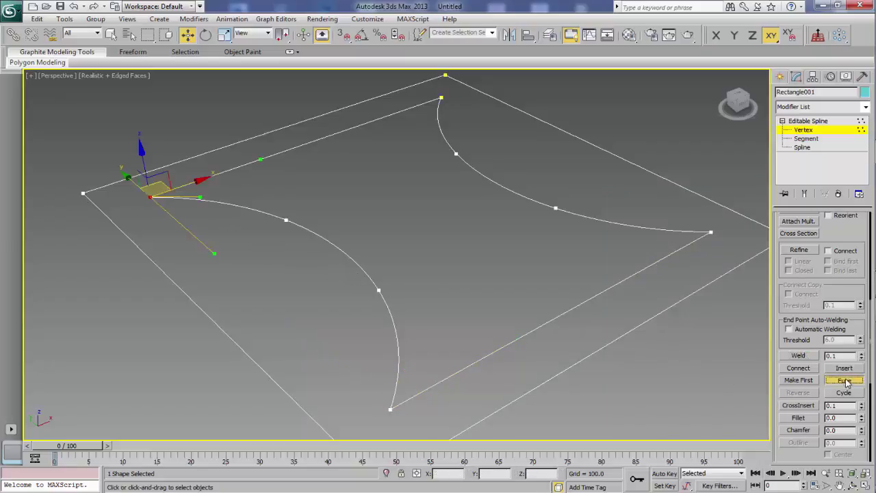
{"action": "left_click", "coordinate": [786, 357]}
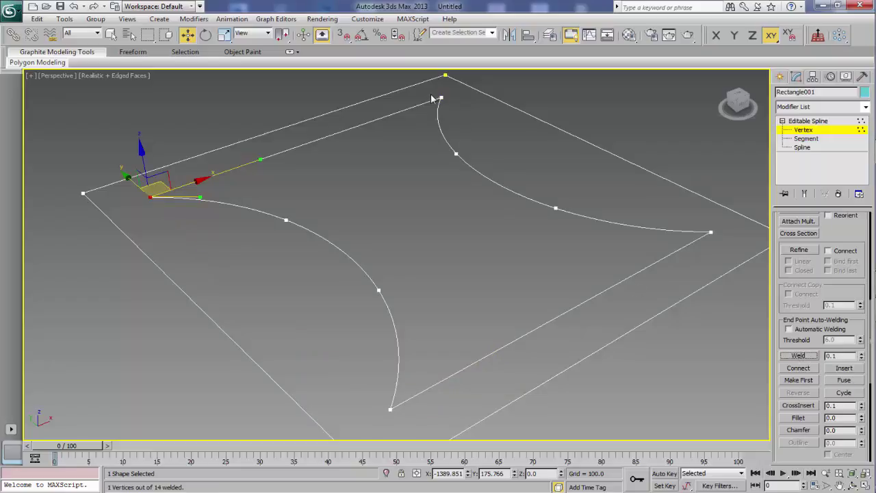
{"action": "left_click_drag", "start_coordinate": [470, 127], "coordinate": [428, 69]}
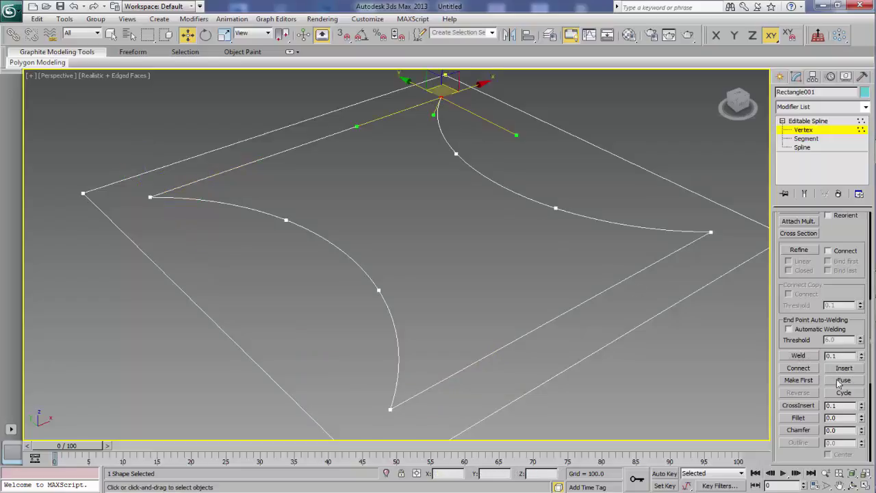
{"action": "left_click", "coordinate": [799, 357]}
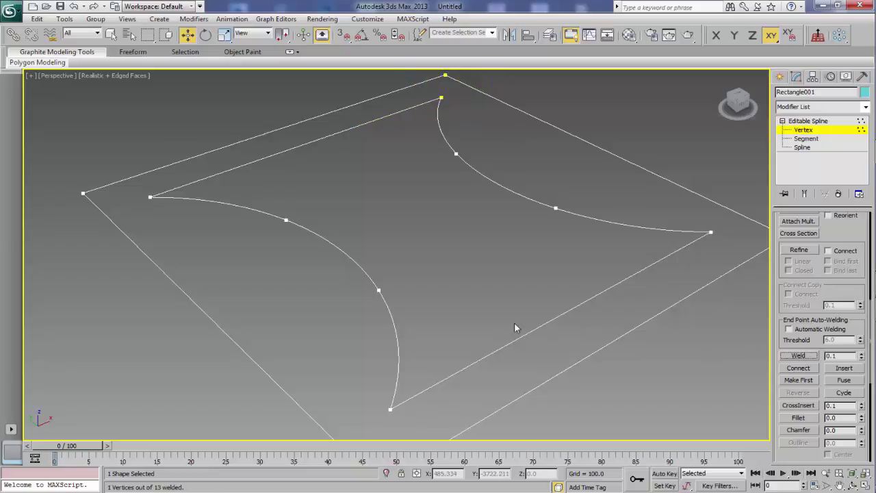
{"action": "mouse_move", "coordinate": [493, 314]}
{"action": "middle_mouse_down"}
{"action": "mouse_move", "coordinate": [482, 312]}
{"action": "mouse_move", "coordinate": [481, 301]}
{"action": "mouse_move", "coordinate": [501, 326]}
{"action": "mouse_move", "coordinate": [509, 323]}
{"action": "middle_mouse_up"}
{"action": "scroll", "coordinate": [493, 324], "scroll_direction": "down", "scroll_amount": 4}
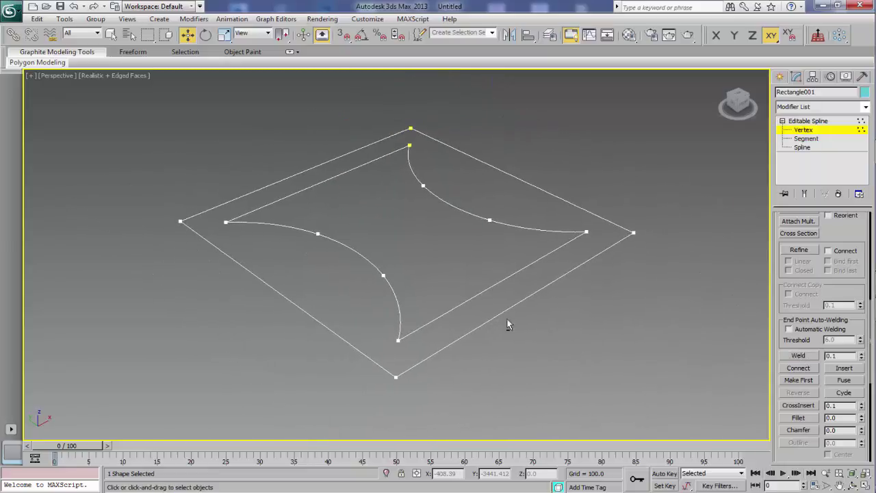
Leave Vertex level and add an Extrude modifier (Amount 150) to Rectangle001.
{"action": "left_click", "coordinate": [850, 120]}
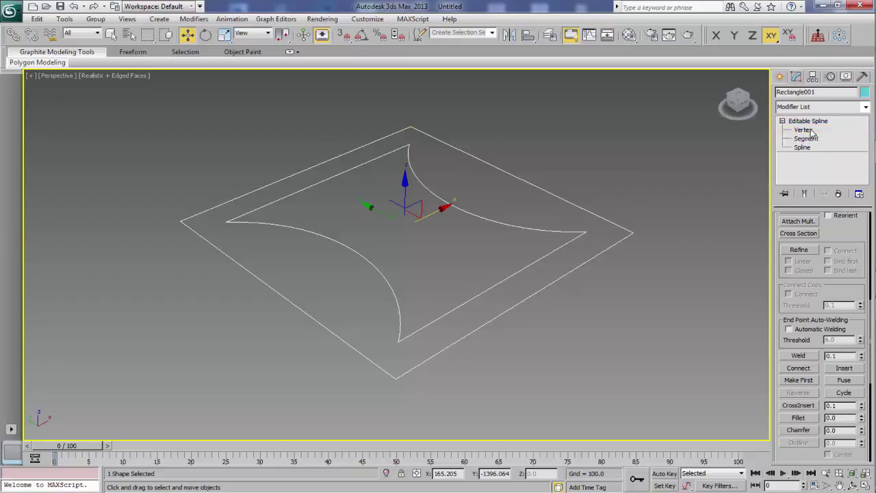
{"action": "left_click", "coordinate": [866, 108]}
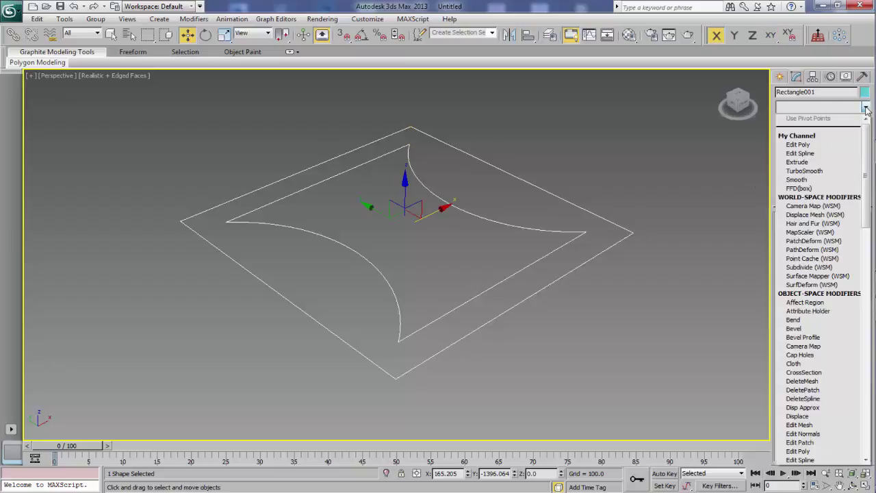
{"action": "type", "text": "ex"}
{"action": "left_click", "coordinate": [819, 120]}
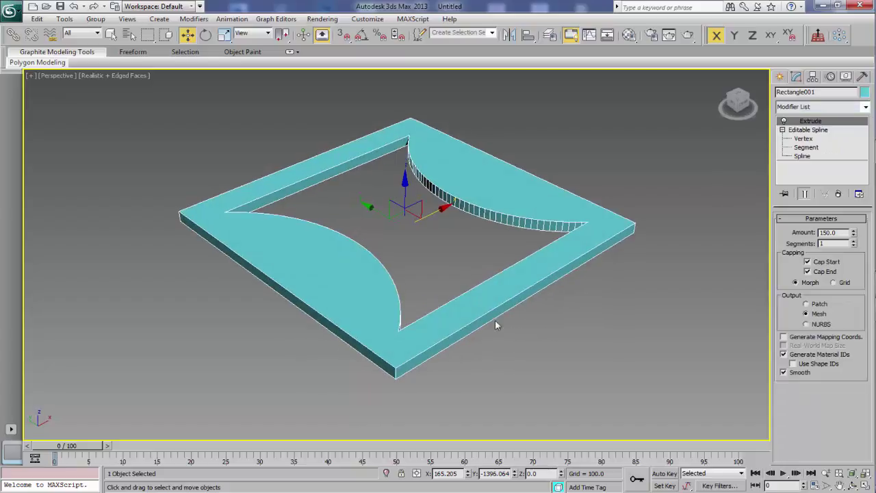
Orbit around the extruded frame and toggle edged faces off and on with F4.
{"action": "scroll", "coordinate": [481, 310], "scroll_direction": "up", "scroll_amount": 2}
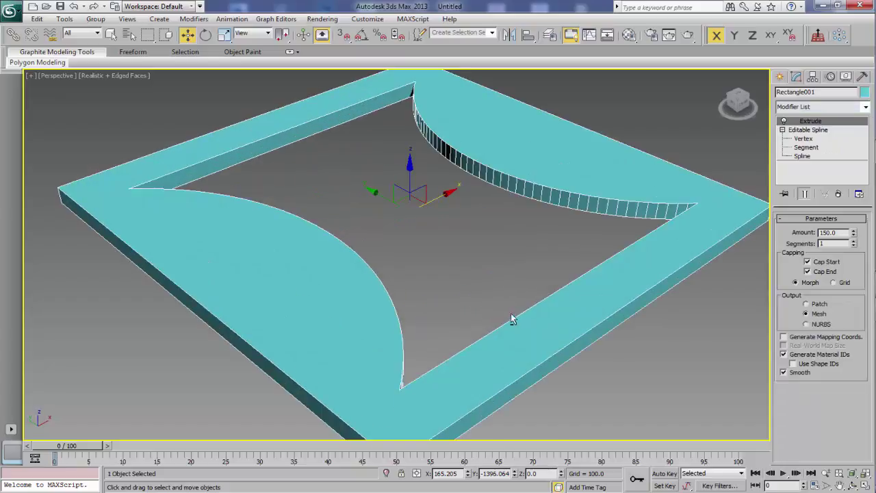
{"action": "mouse_move", "coordinate": [511, 313]}
{"action": "middle_mouse_down", "text": "alt"}
{"action": "mouse_move", "coordinate": [584, 304]}
{"action": "mouse_move", "coordinate": [601, 327]}
{"action": "mouse_move", "coordinate": [389, 306]}
{"action": "mouse_move", "coordinate": [490, 315]}
{"action": "middle_mouse_up", "text": "alt"}
{"action": "key", "text": "F4"}
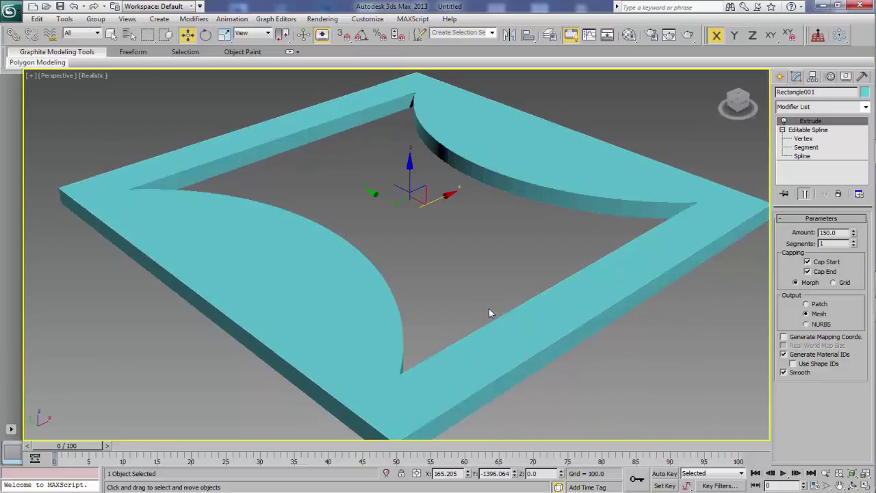
{"action": "key", "text": "F4"}
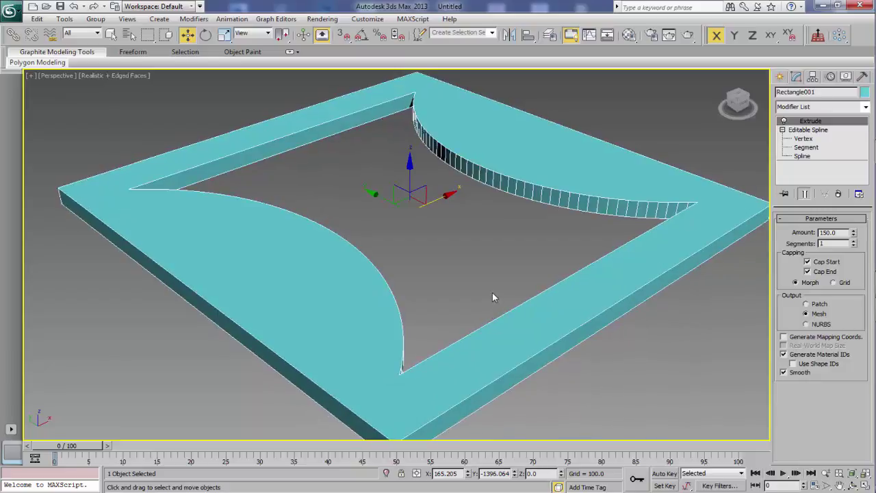
Delete the extruded frame and drag out a new rectangle.
{"action": "key", "text": "Delete"}
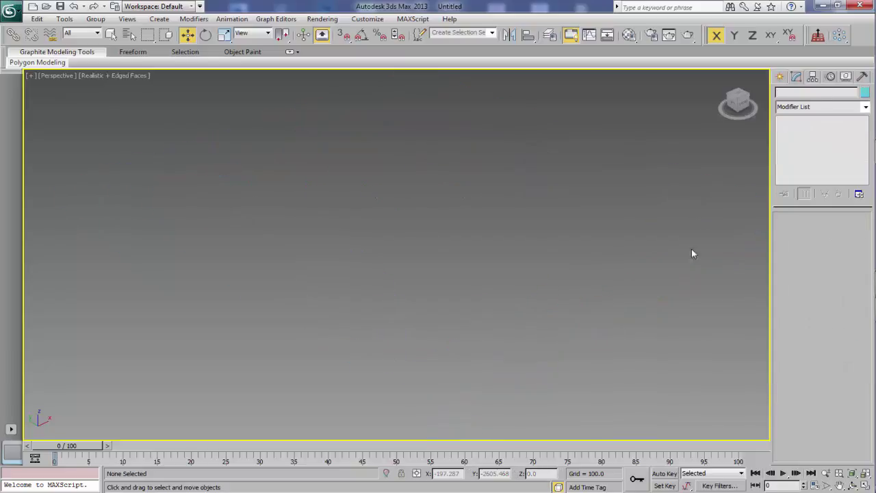
{"action": "left_click", "coordinate": [782, 77]}
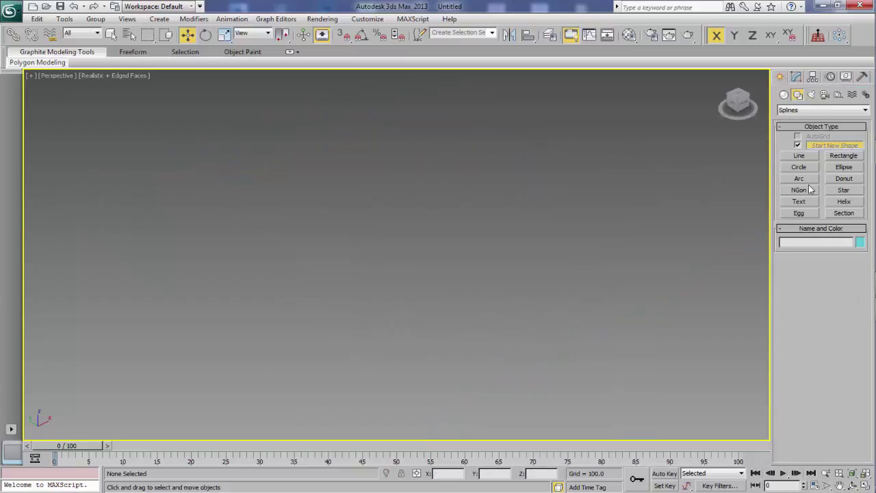
{"action": "left_click", "coordinate": [844, 155]}
{"action": "mouse_move", "coordinate": [195, 219]}
{"action": "left_mouse_down"}
{"action": "mouse_move", "coordinate": [689, 244]}
{"action": "mouse_move", "coordinate": [681, 241]}
{"action": "left_mouse_up"}
{"action": "middle_click_drag", "start_coordinate": [573, 283], "coordinate": [456, 299]}
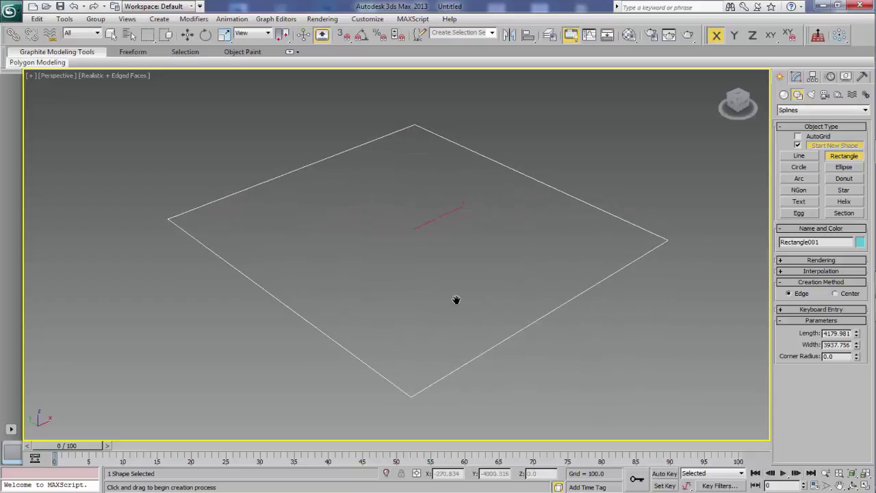
Set the rectangle's Length and Width to 4000 and finish drawing.
{"action": "double_click", "coordinate": [837, 334]}
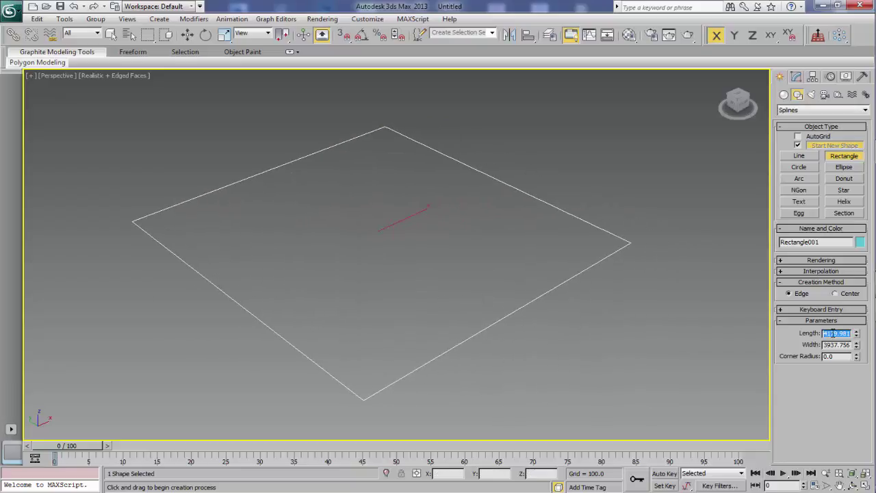
{"action": "type", "text": "4000"}
{"action": "key", "text": "Tab"}
{"action": "type", "text": "400"}
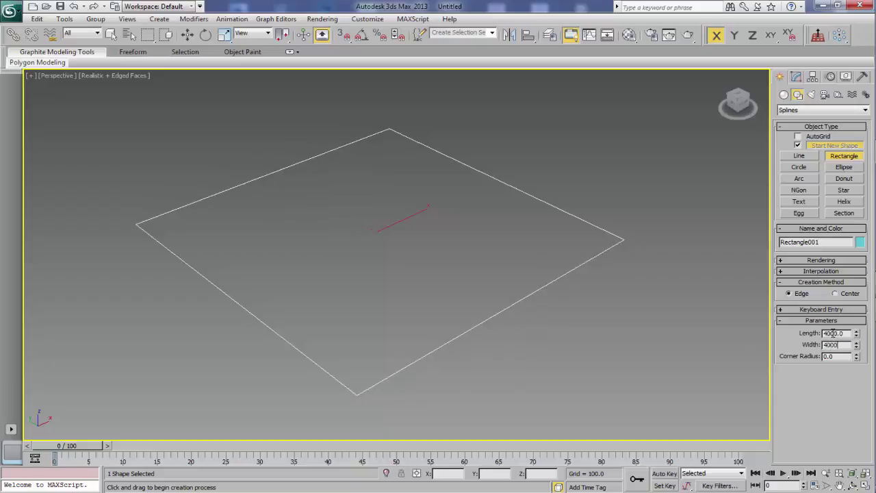
{"action": "key", "text": "Tab"}
{"action": "right_click", "coordinate": [699, 244]}
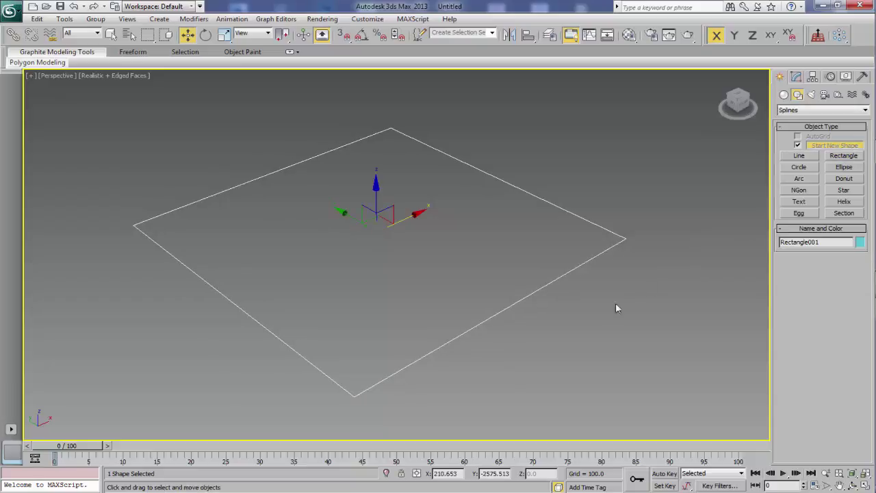
{"action": "middle_click_drag", "start_coordinate": [559, 349], "coordinate": [552, 358], "text": "alt"}
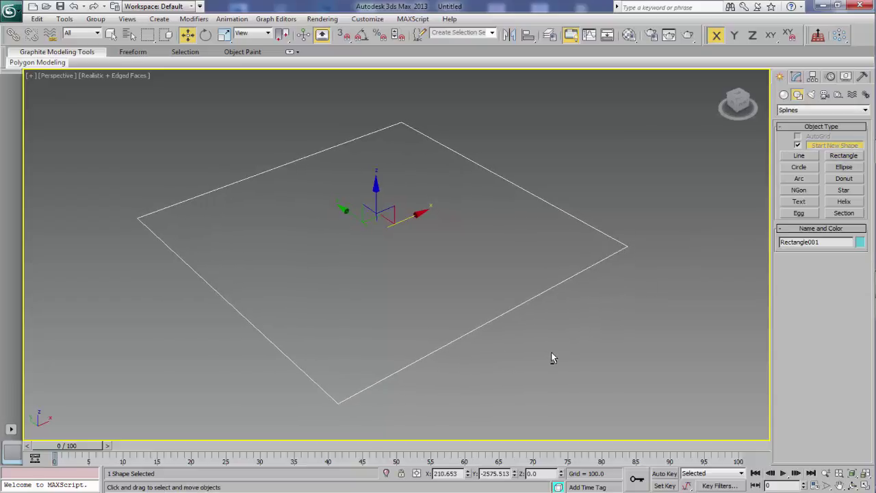
Draw a circle centred inside the 4000-unit square.
{"action": "left_click", "coordinate": [803, 168]}
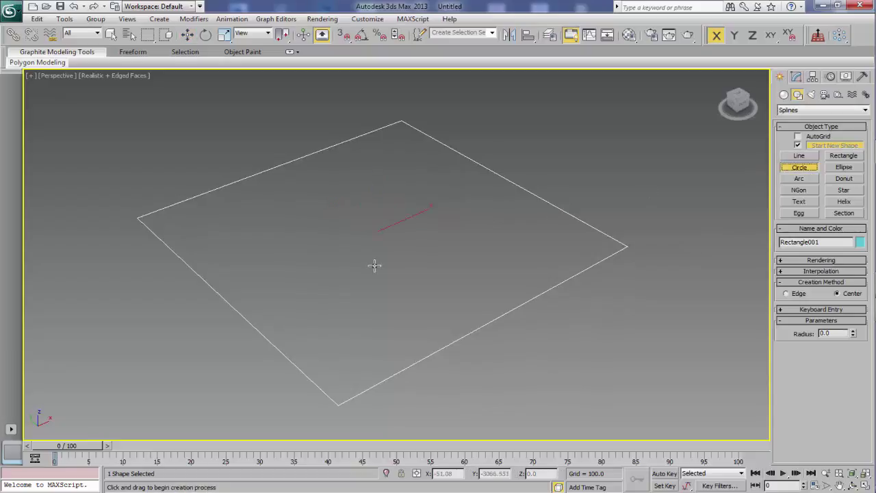
{"action": "mouse_move", "coordinate": [377, 231]}
{"action": "left_mouse_down"}
{"action": "mouse_move", "coordinate": [428, 271]}
{"action": "mouse_move", "coordinate": [442, 296]}
{"action": "left_mouse_up"}
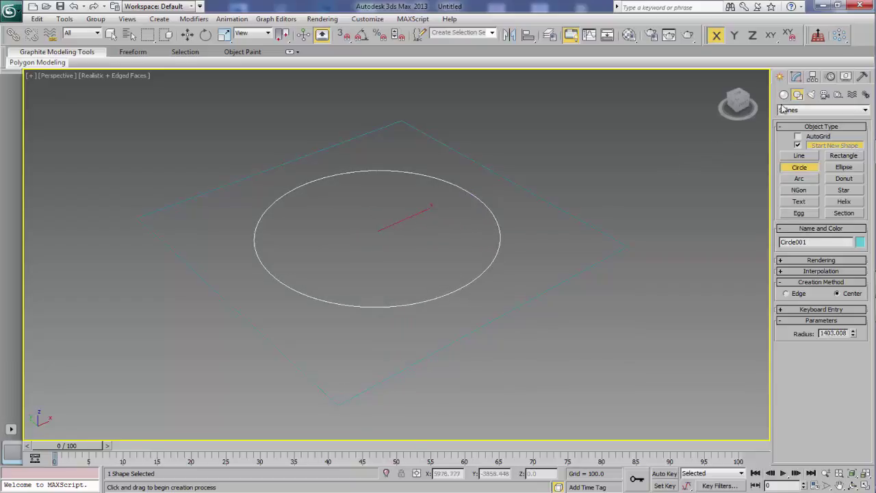
{"action": "left_click", "coordinate": [798, 77]}
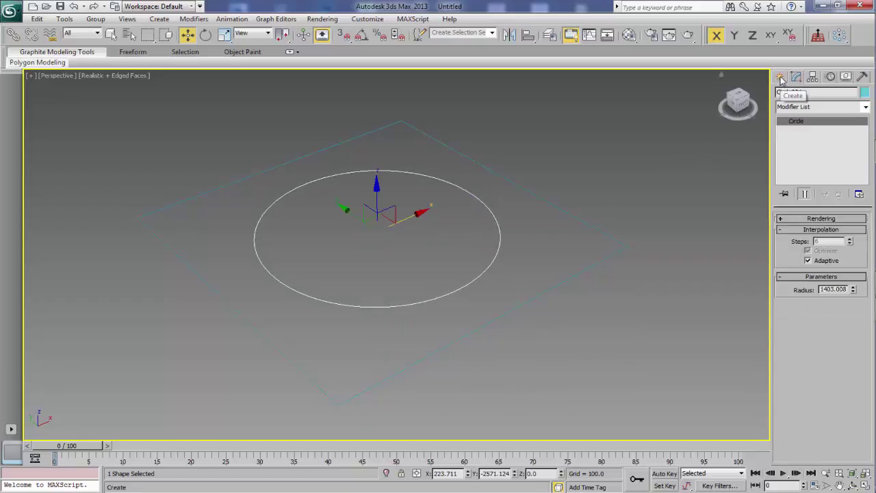
{"action": "left_click", "coordinate": [781, 78]}
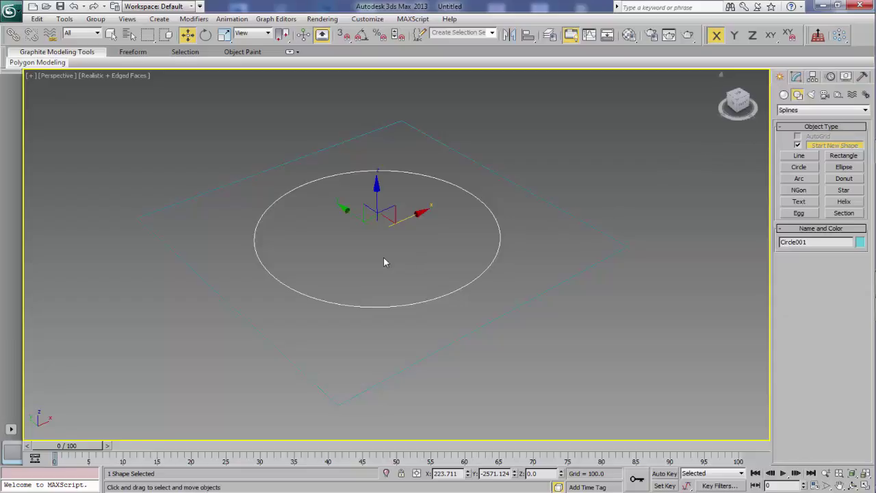
Scale-clone two progressively smaller concentric circle copies, then select the rectangle.
{"action": "left_click", "coordinate": [223, 34]}
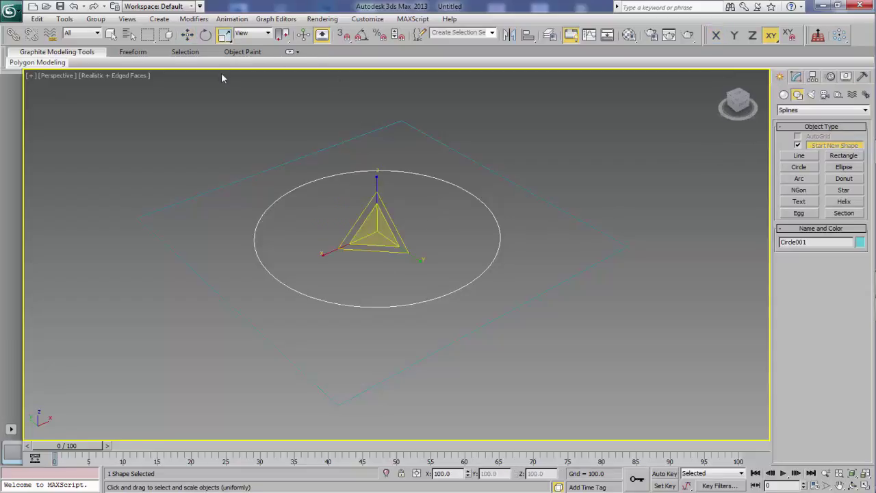
{"action": "key", "text": "r"}
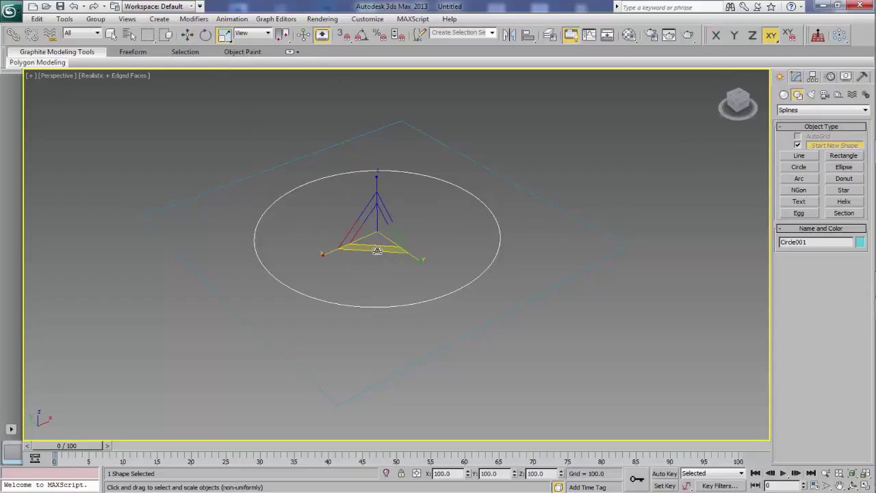
{"action": "left_click_drag", "start_coordinate": [375, 245], "coordinate": [375, 221], "text": "shift"}
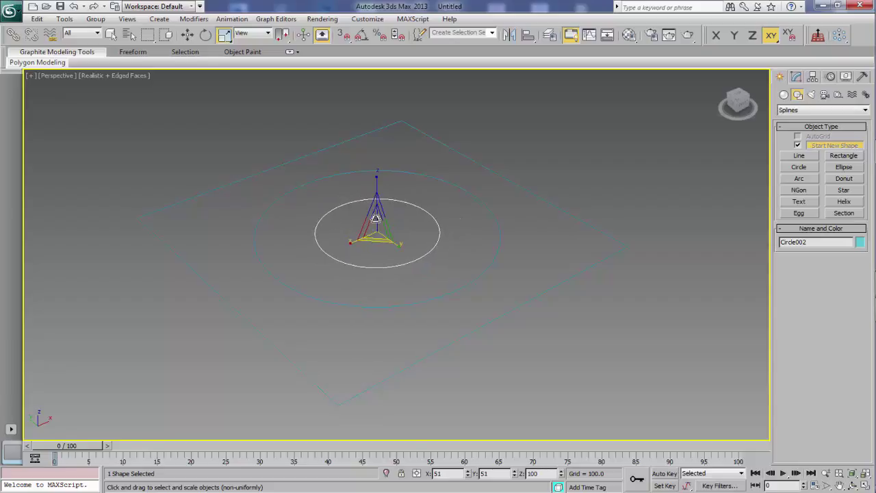
{"action": "left_click_drag", "start_coordinate": [375, 221], "coordinate": [376, 218], "text": "shift"}
{"action": "left_click", "coordinate": [438, 297]}
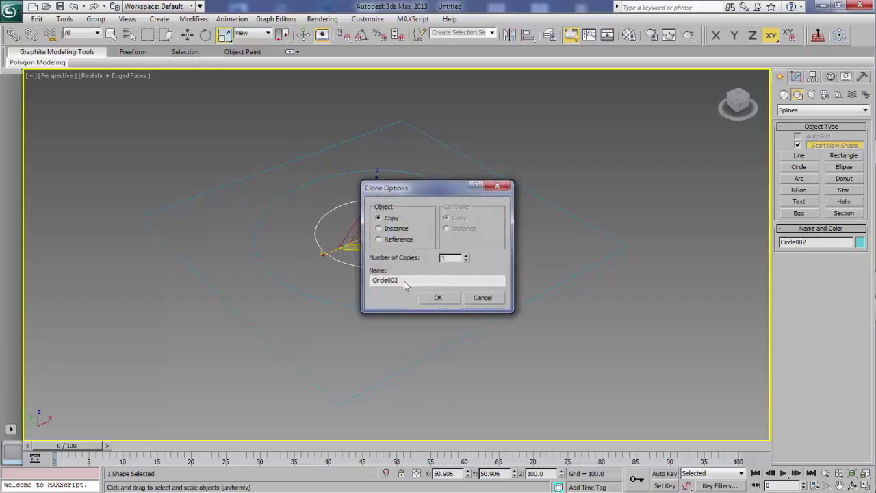
{"action": "left_click_drag", "start_coordinate": [377, 247], "coordinate": [375, 230], "text": "shift"}
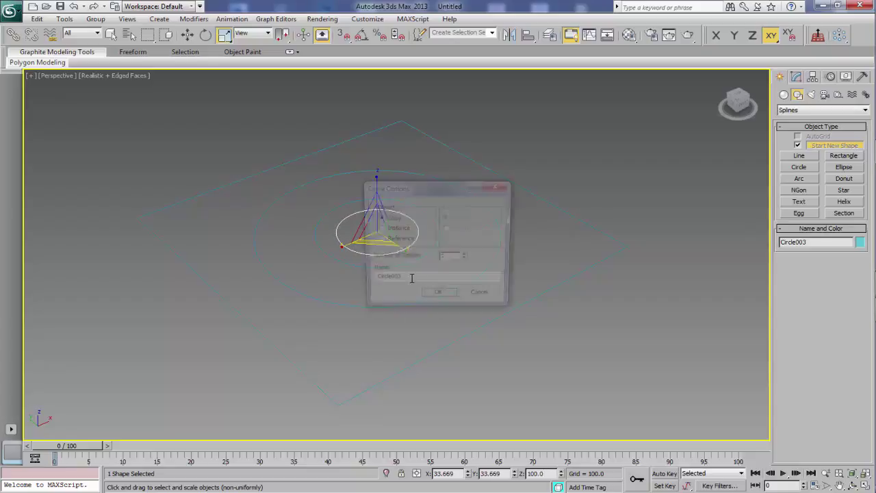
{"action": "left_click", "coordinate": [446, 299]}
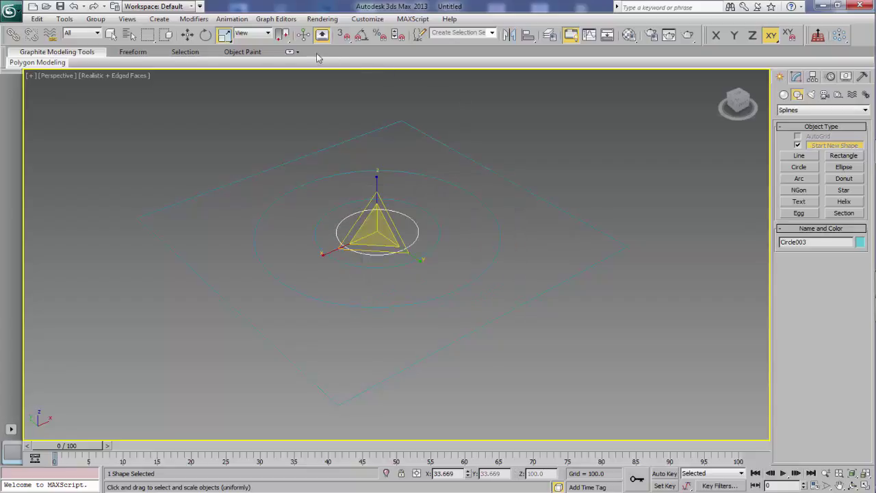
{"action": "left_click", "coordinate": [188, 35]}
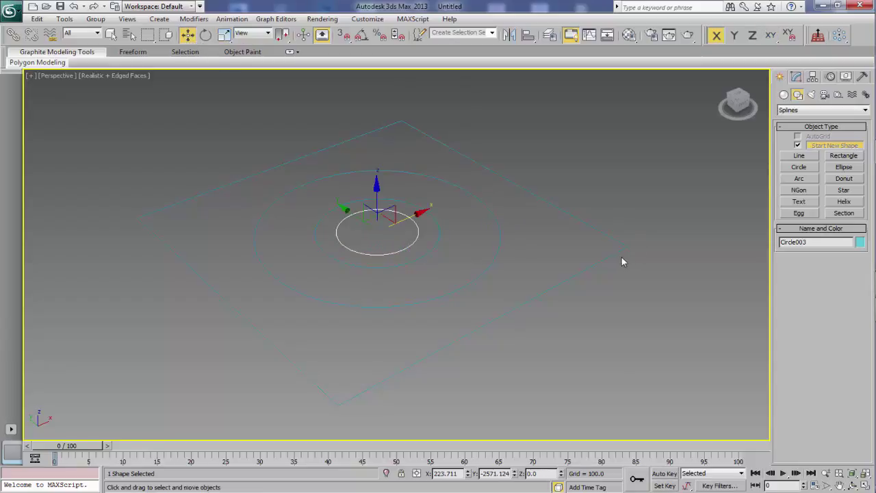
{"action": "left_click", "coordinate": [614, 255]}
Convert the square rectangle to an editable spline.
{"action": "left_click", "coordinate": [796, 76]}
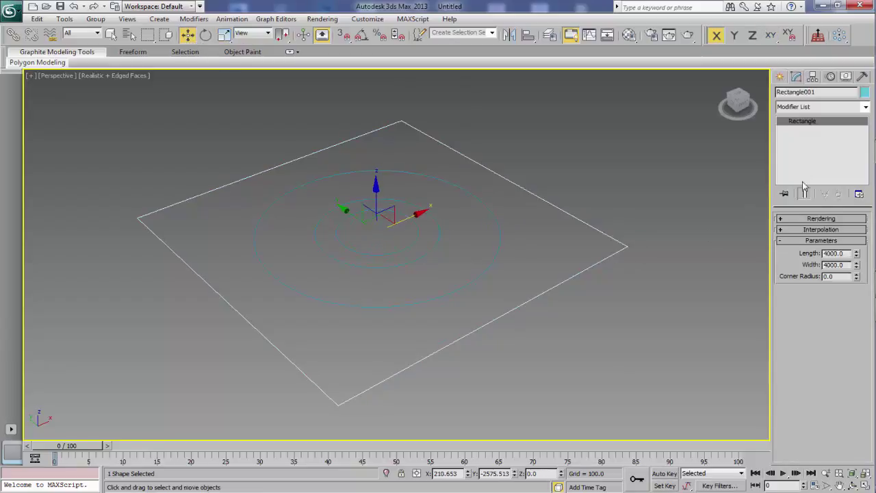
{"action": "right_click", "coordinate": [809, 125]}
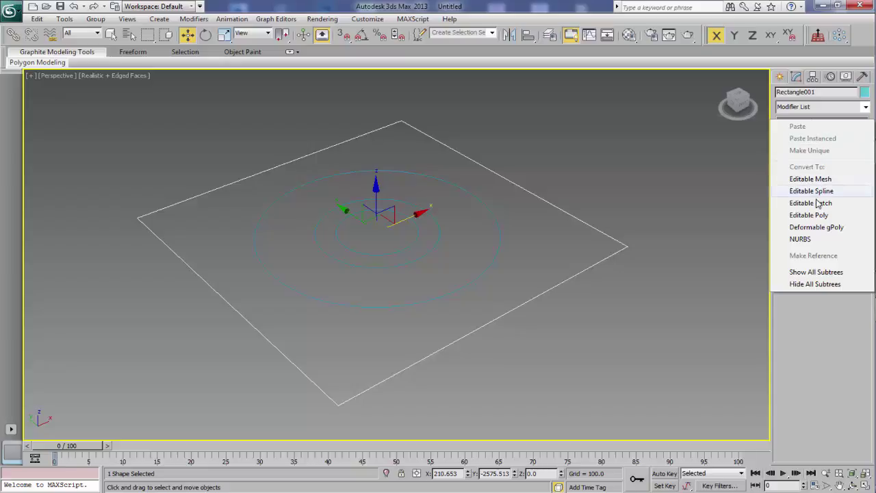
{"action": "left_click", "coordinate": [811, 191]}
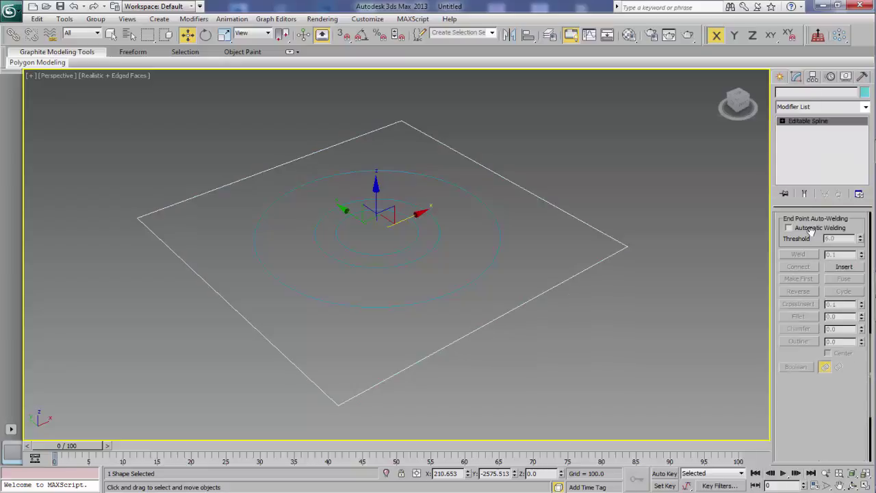
Attach the outer, middle and inner circles into the rectangle spline.
{"action": "scroll", "coordinate": [806, 226], "scroll_direction": "up", "scroll_amount": 5}
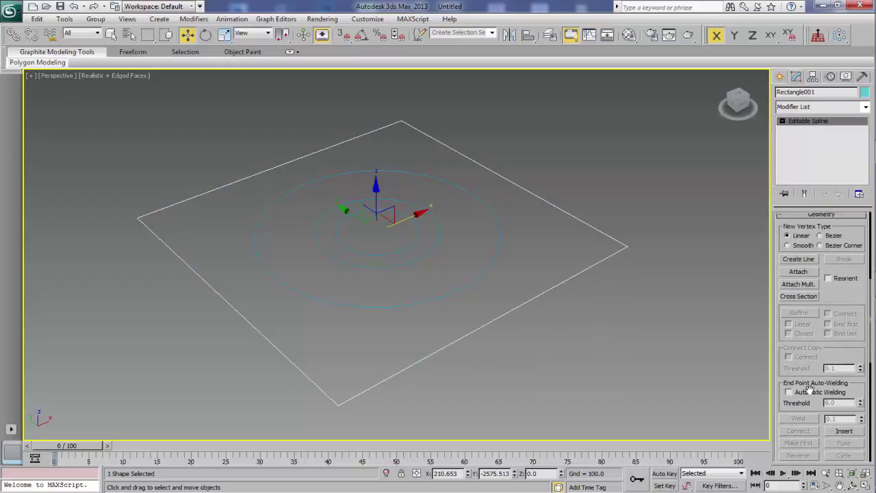
{"action": "left_click", "coordinate": [797, 277]}
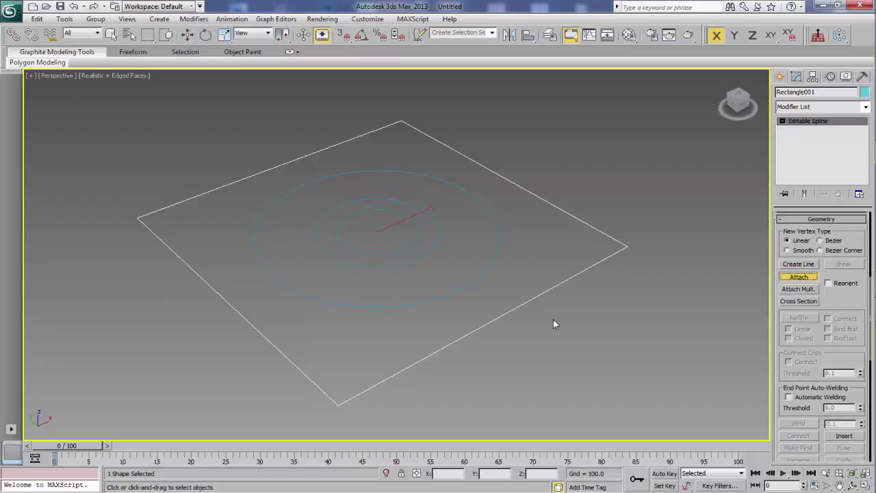
{"action": "left_click", "coordinate": [484, 263]}
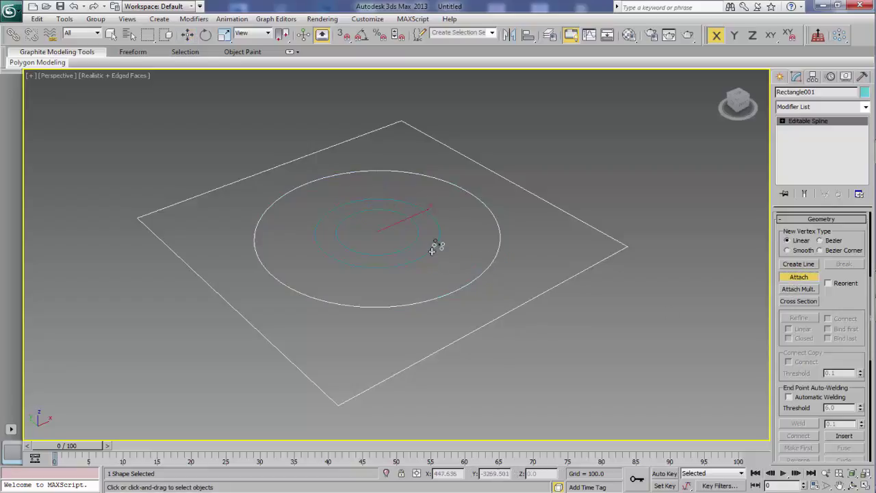
{"action": "left_click", "coordinate": [436, 248]}
{"action": "left_click", "coordinate": [415, 240]}
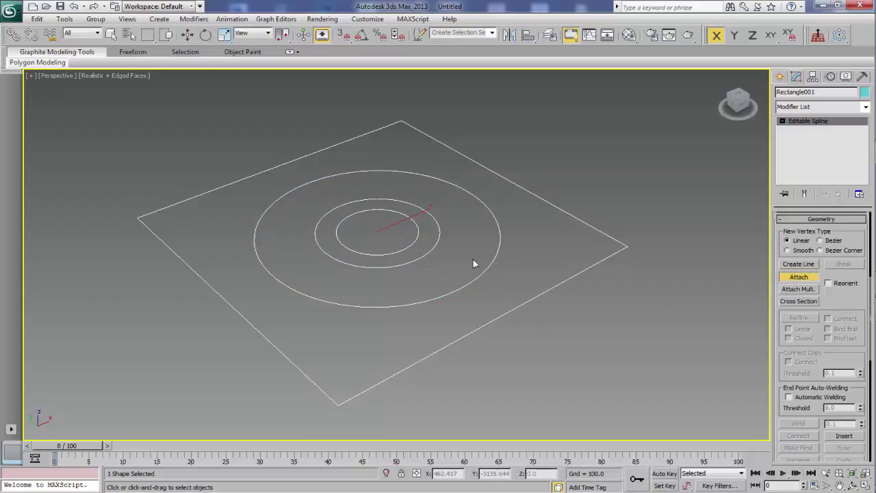
{"action": "right_click", "coordinate": [649, 290]}
{"action": "left_click", "coordinate": [866, 108]}
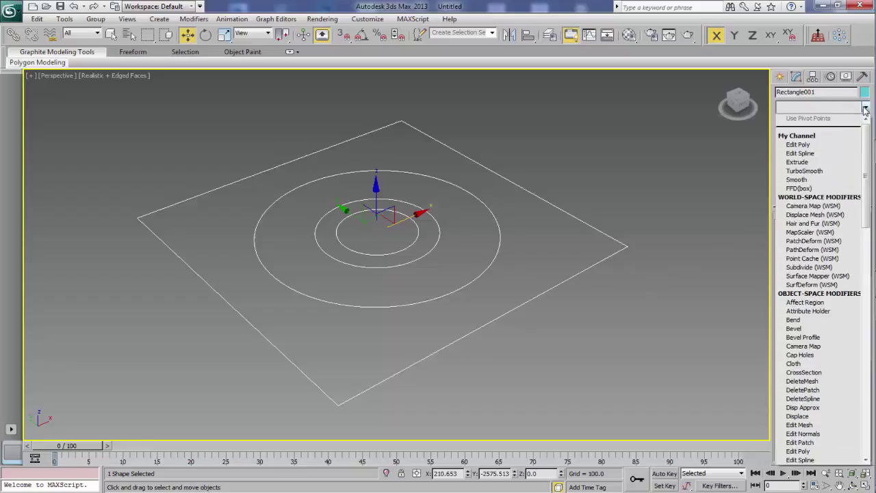
Apply an Extrude modifier to the combined rectangle-and-circles shape.
{"action": "key", "text": "e"}
{"action": "key", "text": "x"}
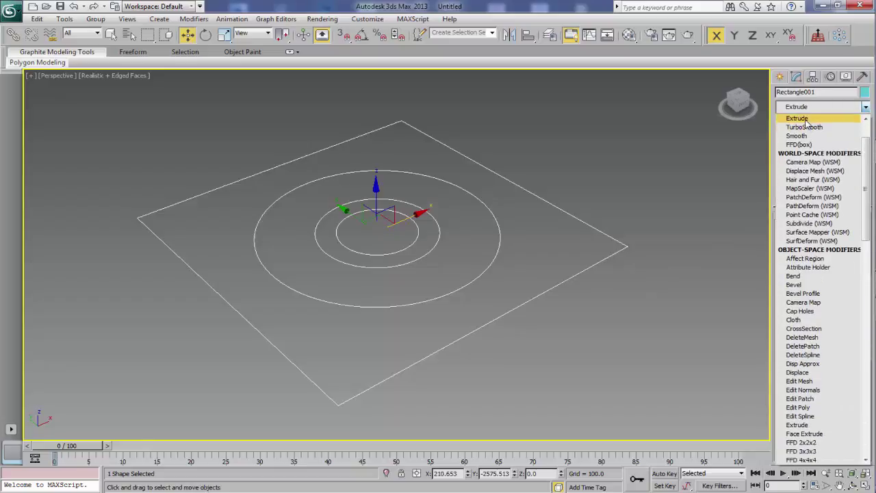
{"action": "left_click", "coordinate": [807, 119]}
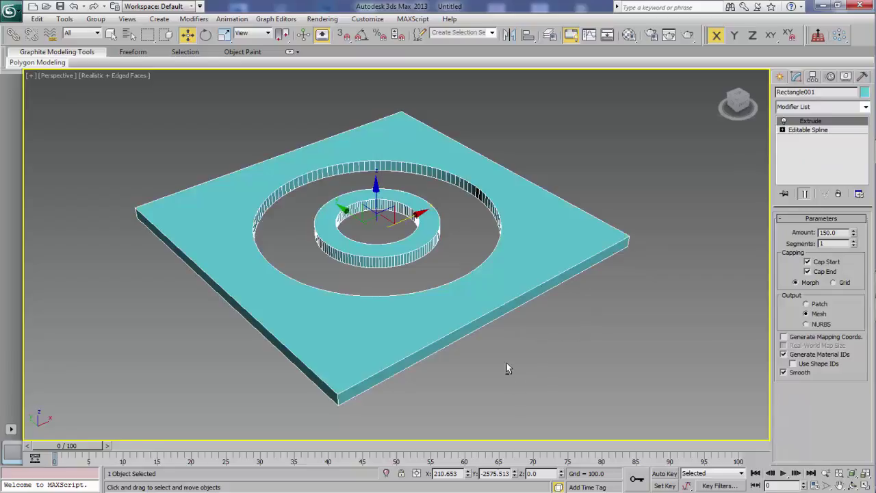
Inspect the extruded slab with edged faces toggled, then delete it.
{"action": "middle_click_drag", "start_coordinate": [507, 368], "coordinate": [435, 340], "text": "alt"}
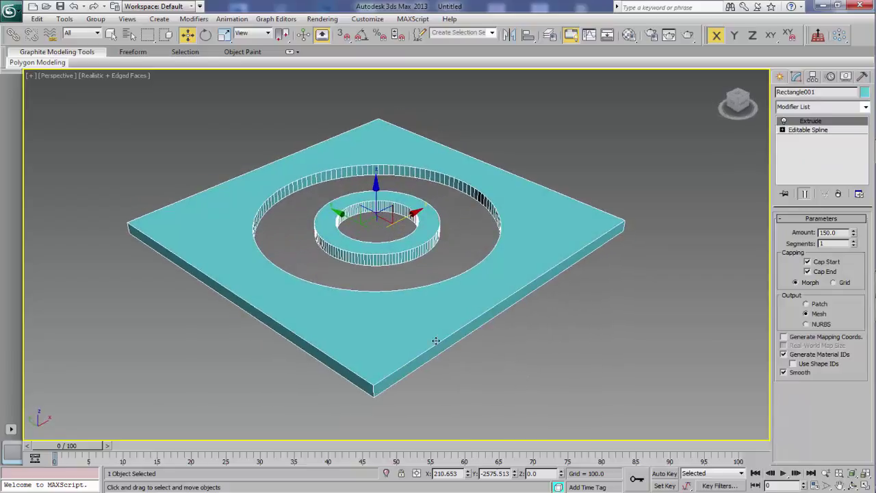
{"action": "scroll", "coordinate": [436, 340], "scroll_direction": "up", "scroll_amount": 3}
{"action": "middle_click_drag", "start_coordinate": [418, 340], "coordinate": [454, 346]}
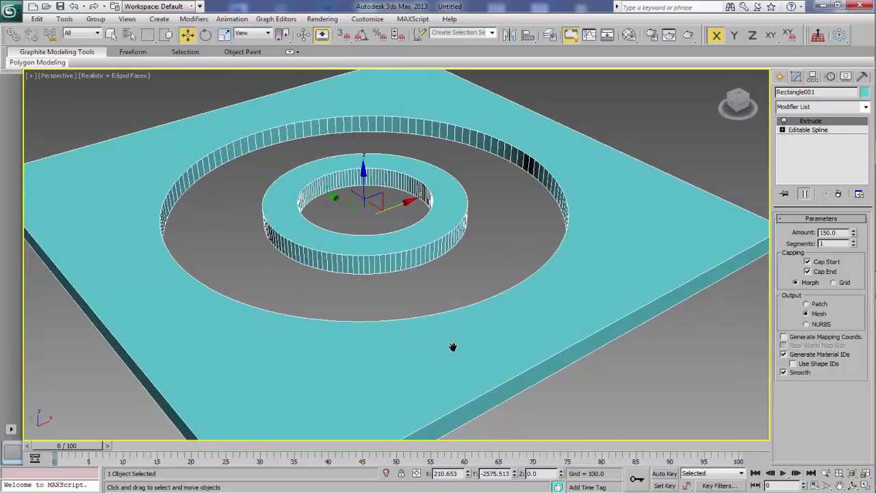
{"action": "key", "text": "F4"}
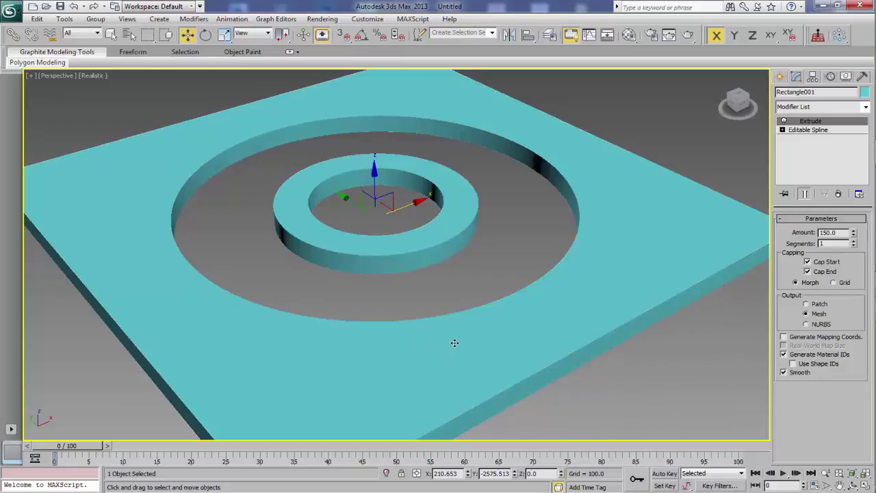
{"action": "key", "text": "F4"}
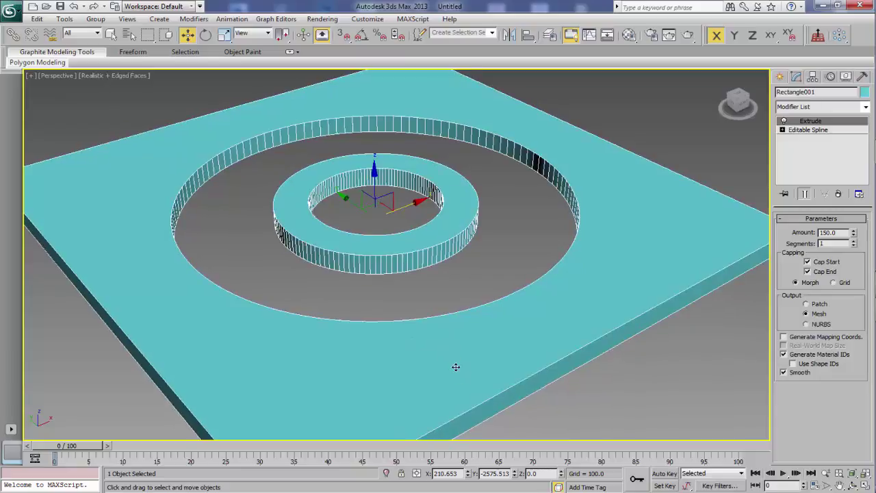
{"action": "key", "text": "z"}
{"action": "key", "text": "Delete"}
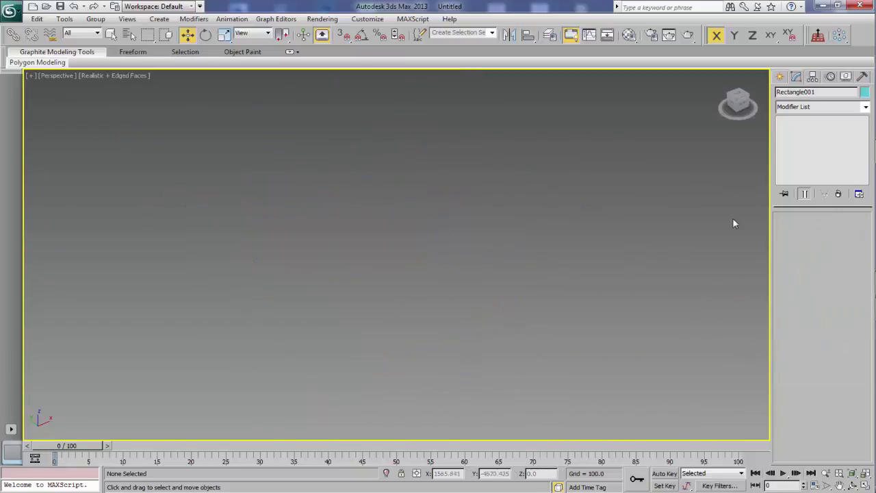
Draw a 4000 × 4000 rectangle in an orthographic view.
{"action": "left_click", "coordinate": [780, 76]}
{"action": "key", "text": "u"}
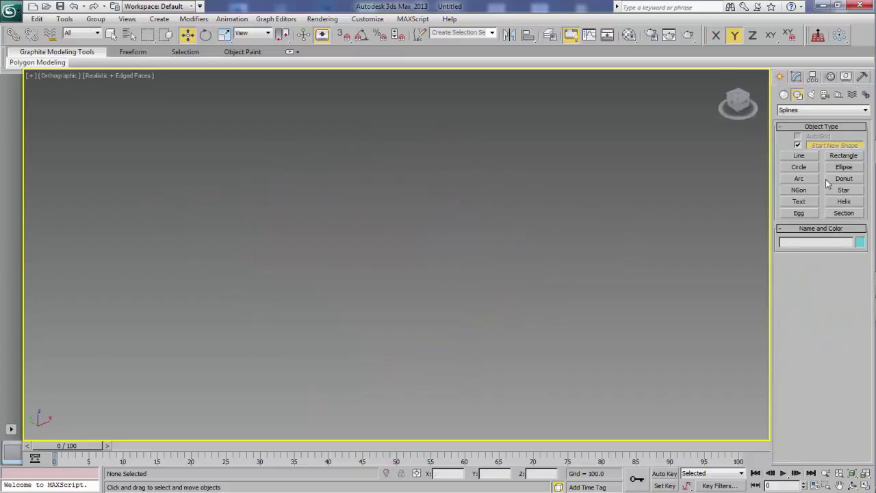
{"action": "left_click", "coordinate": [847, 156]}
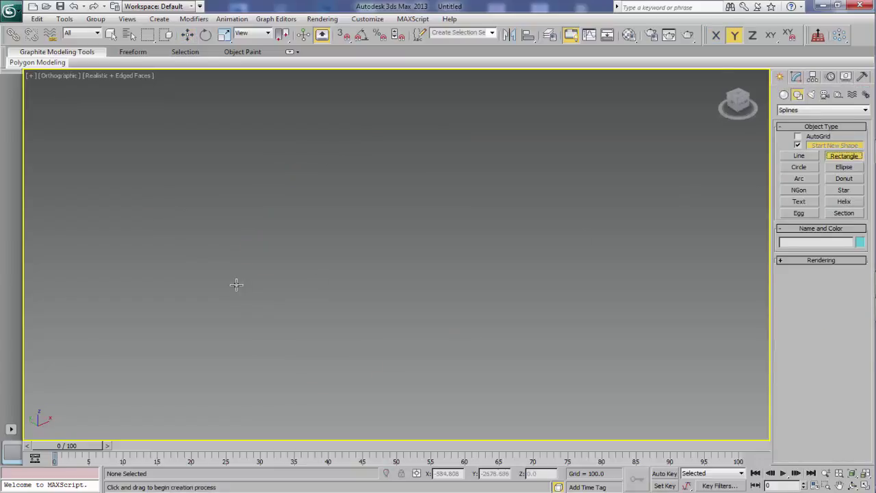
{"action": "left_click_drag", "start_coordinate": [204, 269], "coordinate": [626, 258]}
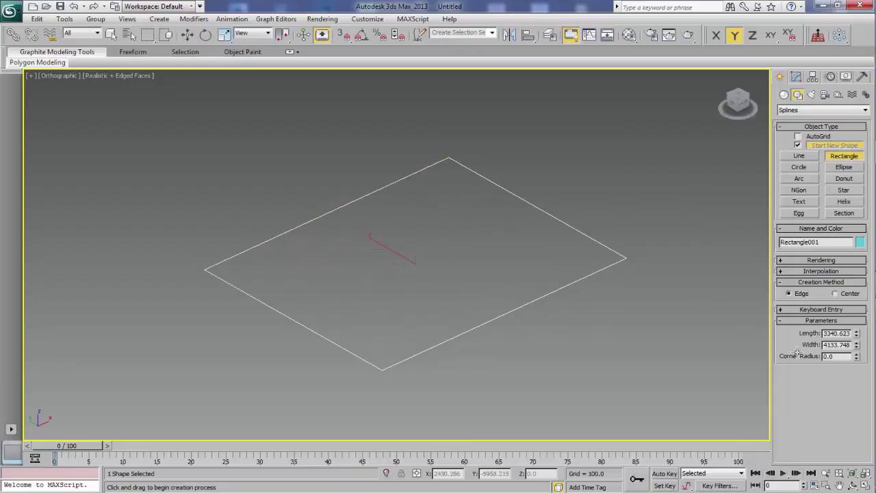
{"action": "double_click", "coordinate": [834, 334]}
{"action": "type", "text": "4000"}
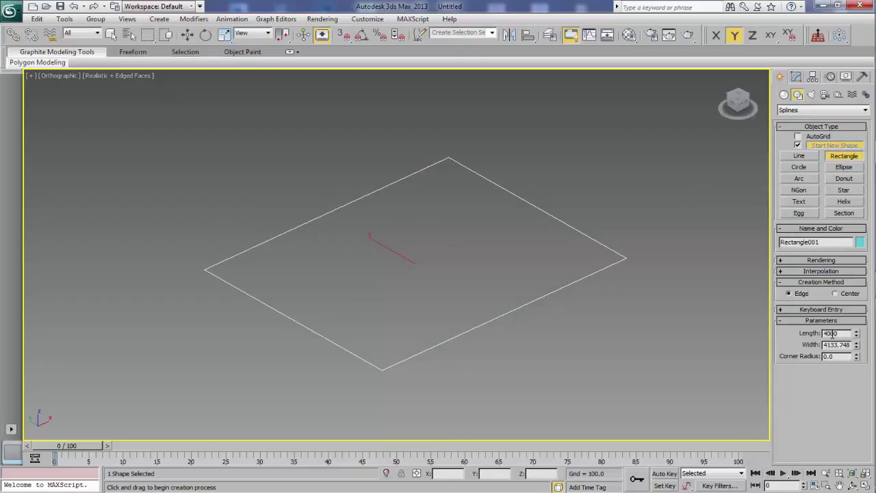
{"action": "key", "text": "Tab"}
{"action": "type", "text": "400"}
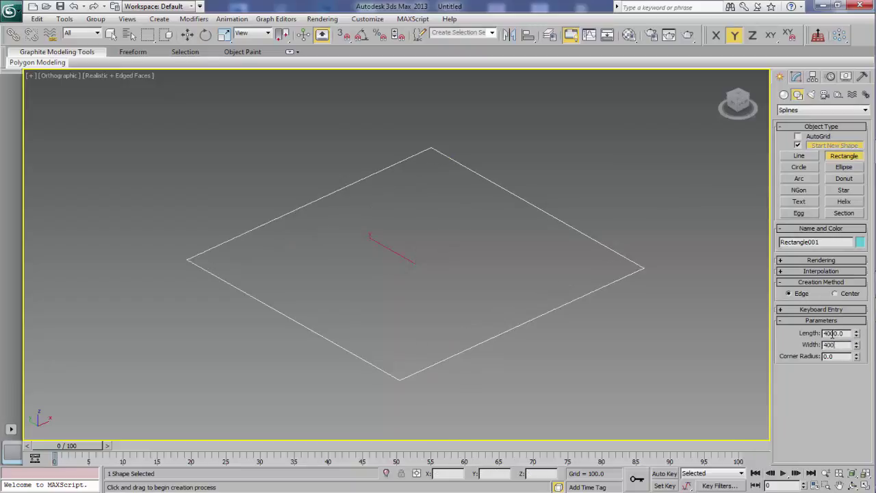
{"action": "key", "text": "Tab"}
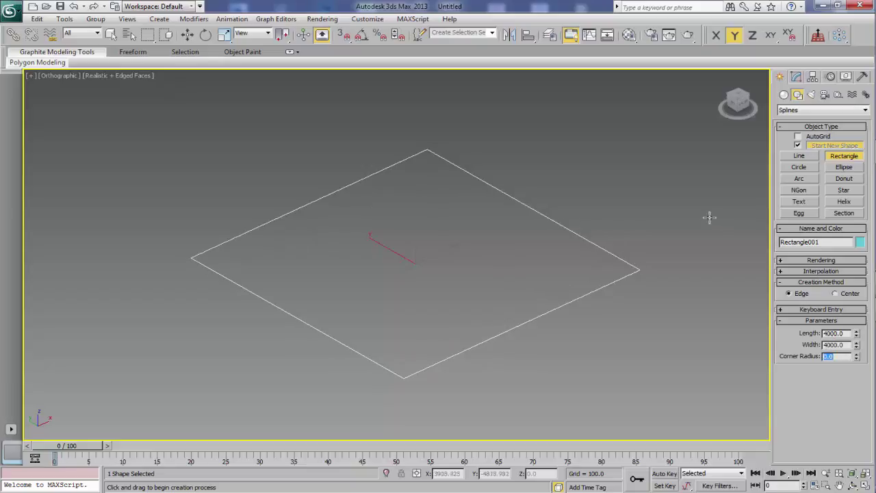
{"action": "right_click", "coordinate": [710, 222]}
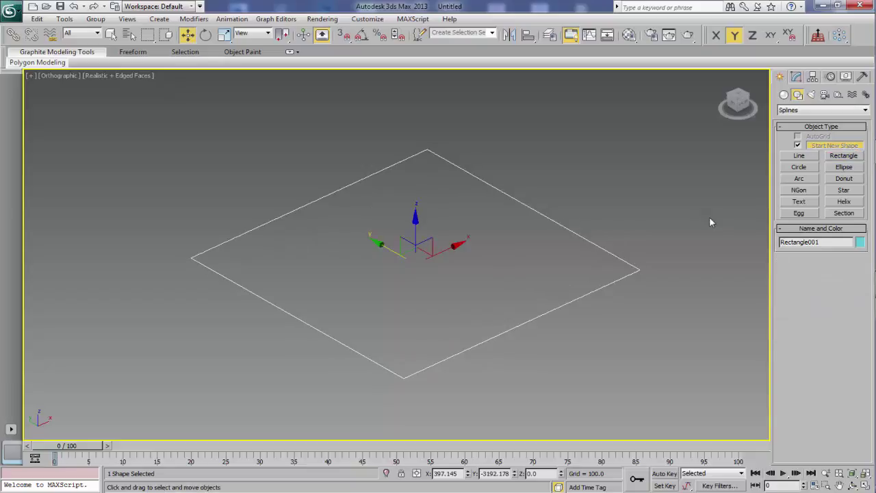
Convert the rectangle to an editable spline and outline it into two concentric squares.
{"action": "left_click", "coordinate": [796, 77]}
{"action": "right_click", "coordinate": [803, 124]}
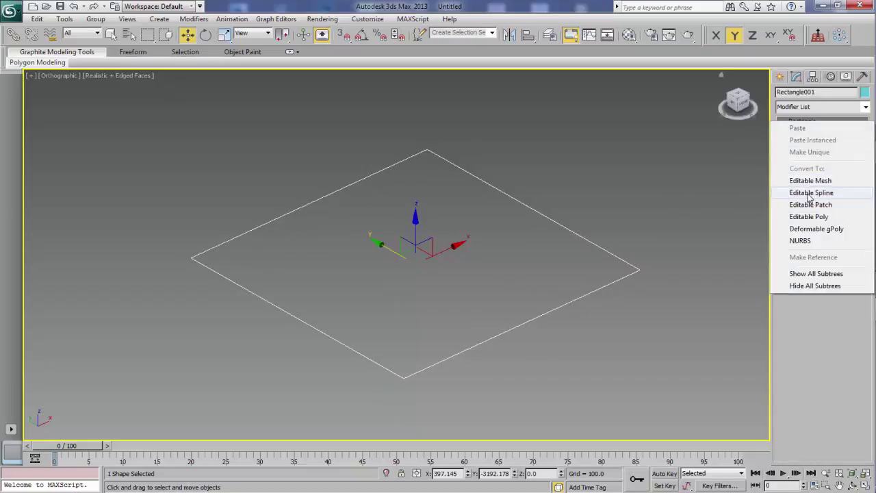
{"action": "left_click", "coordinate": [806, 193]}
{"action": "left_click", "coordinate": [782, 120]}
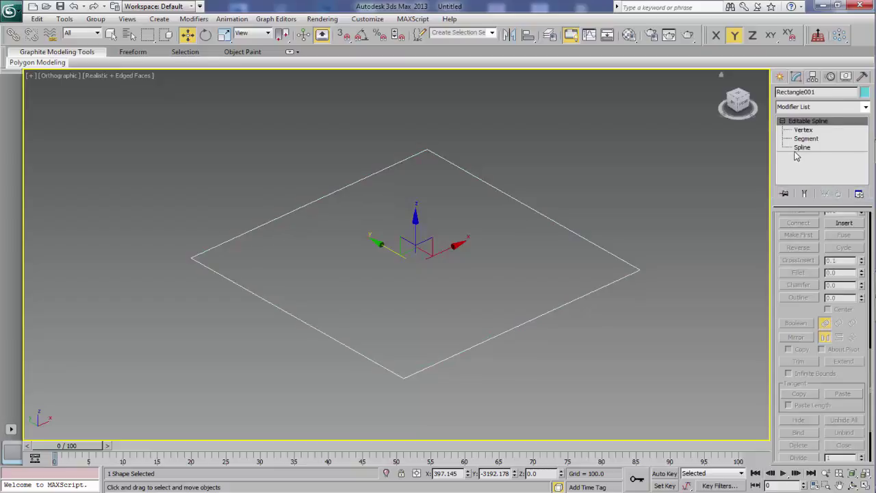
{"action": "left_click", "coordinate": [802, 147]}
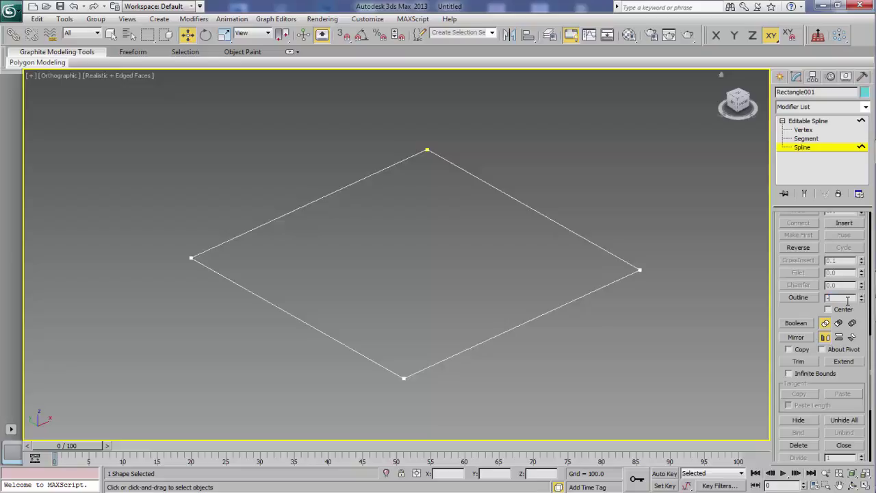
{"action": "key", "text": "Return"}
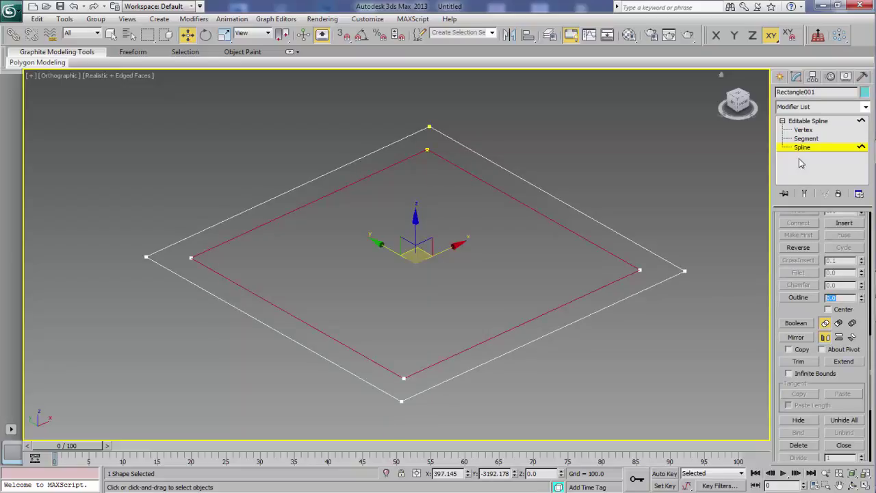
{"action": "left_click", "coordinate": [805, 150]}
Recentre the squares and switch to the Top view.
{"action": "mouse_move", "coordinate": [599, 346]}
{"action": "middle_mouse_down"}
{"action": "mouse_move", "coordinate": [559, 342]}
{"action": "mouse_move", "coordinate": [574, 326]}
{"action": "middle_mouse_up"}
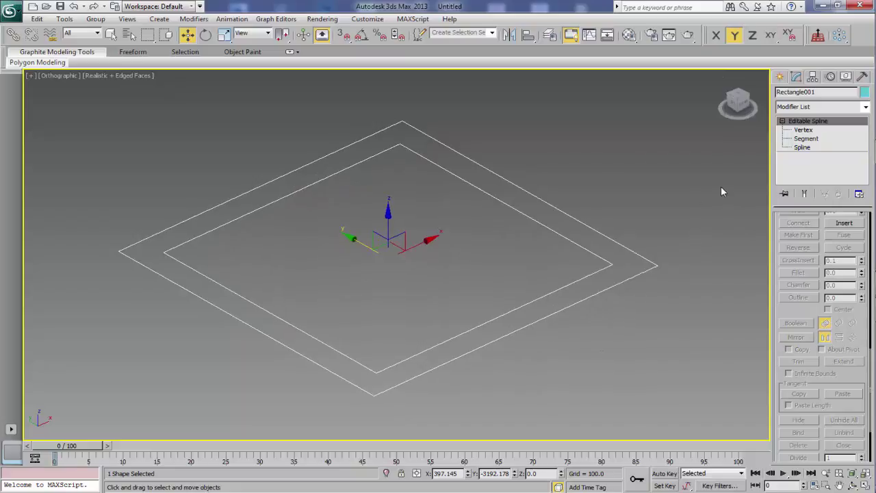
{"action": "key", "text": "t"}
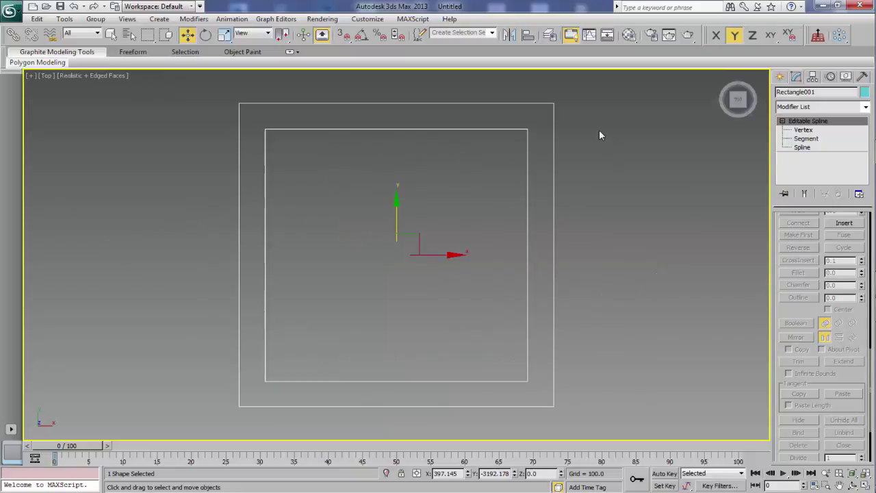
{"action": "left_click", "coordinate": [780, 76]}
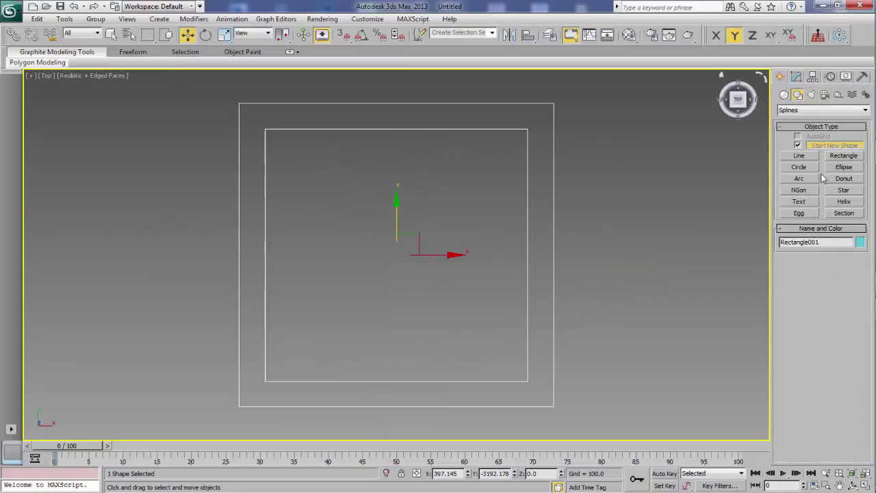
Draw a circle on the inner square's top-left corner and copy it to the top-right.
{"action": "left_click", "coordinate": [804, 168]}
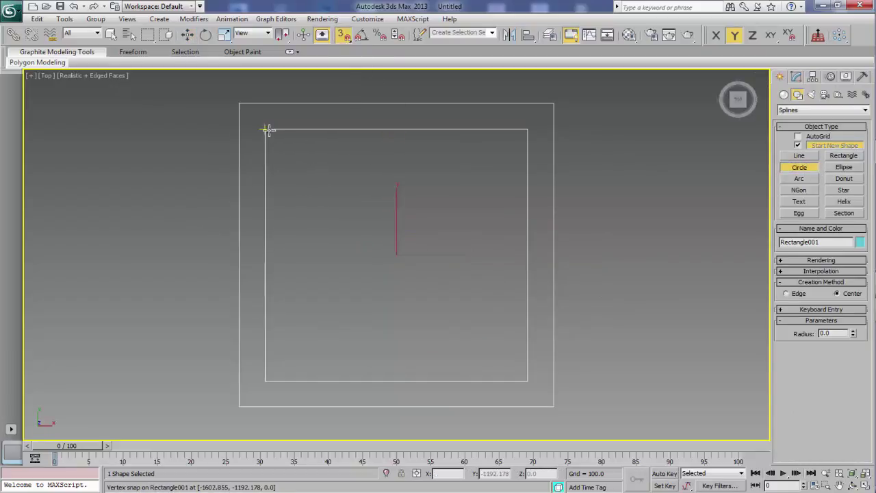
{"action": "left_click_drag", "start_coordinate": [267, 130], "coordinate": [314, 164]}
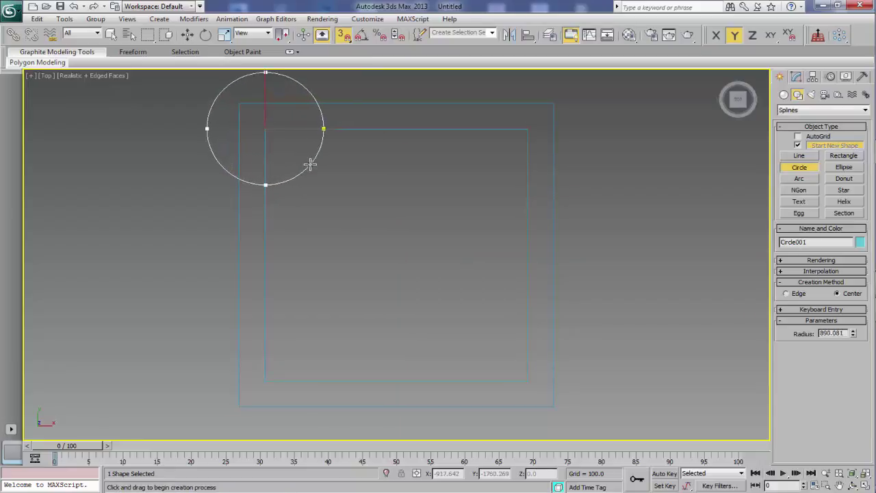
{"action": "key", "text": "w"}
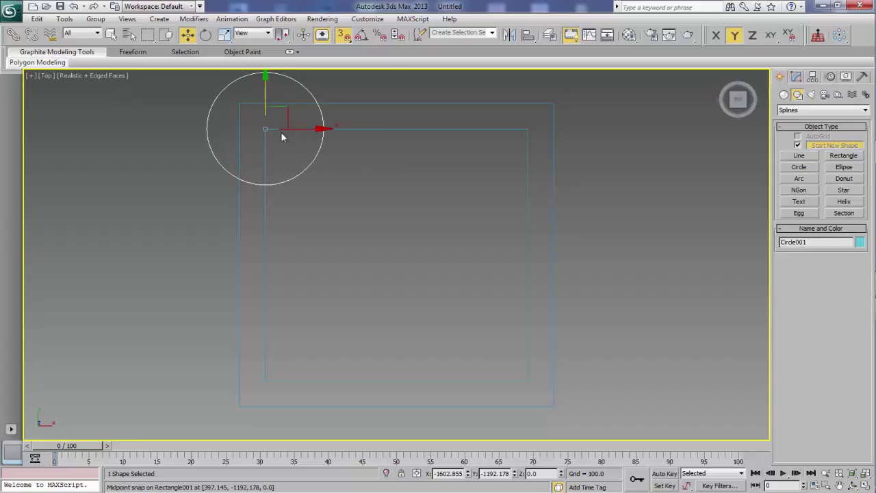
{"action": "left_click_drag", "start_coordinate": [267, 129], "coordinate": [527, 130]}
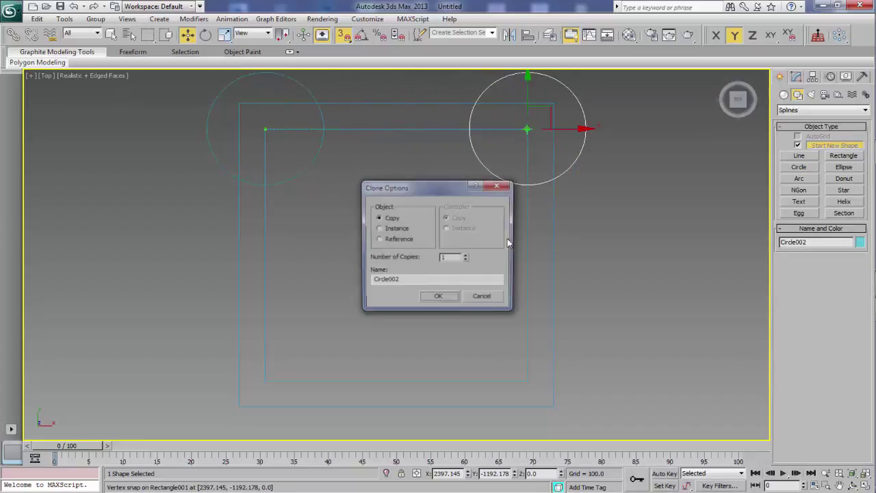
{"action": "left_click", "coordinate": [440, 296]}
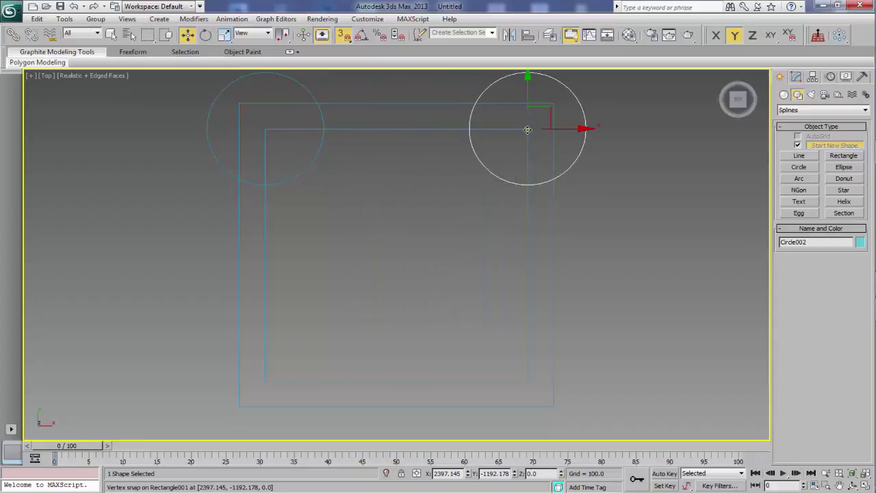
Copy the circle to the inner bottom-right and bottom-left corners, then select the frame.
{"action": "left_click_drag", "start_coordinate": [527, 130], "coordinate": [527, 382], "text": "shift"}
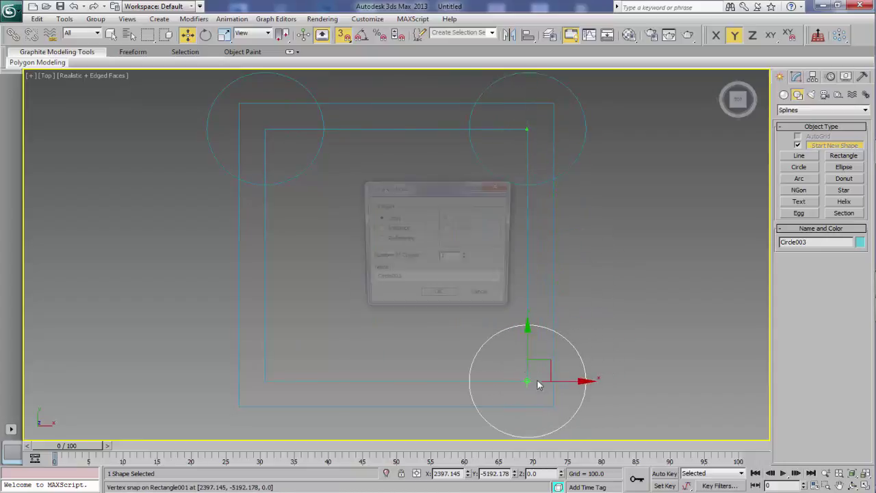
{"action": "left_click", "coordinate": [439, 299]}
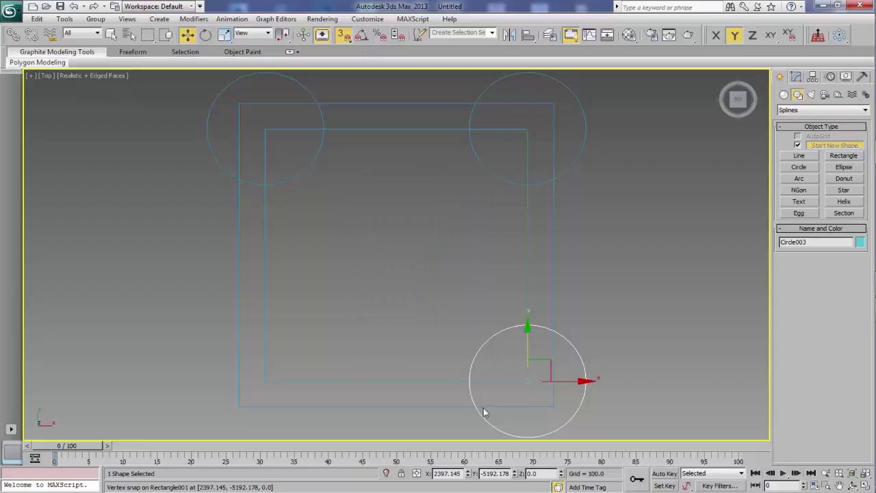
{"action": "left_click_drag", "start_coordinate": [525, 380], "coordinate": [268, 380], "text": "shift"}
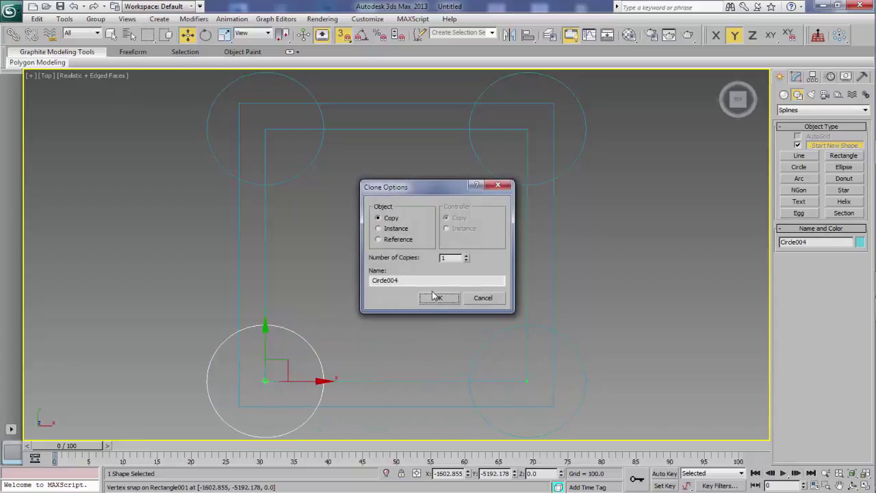
{"action": "left_click", "coordinate": [438, 299]}
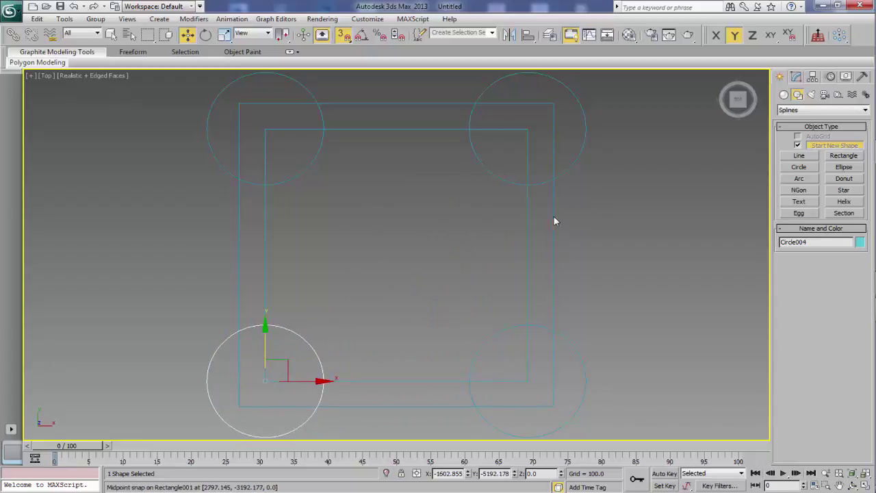
{"action": "left_click", "coordinate": [554, 254]}
With snapping off, attach the four corner circles into the frame spline.
{"action": "key", "text": "s"}
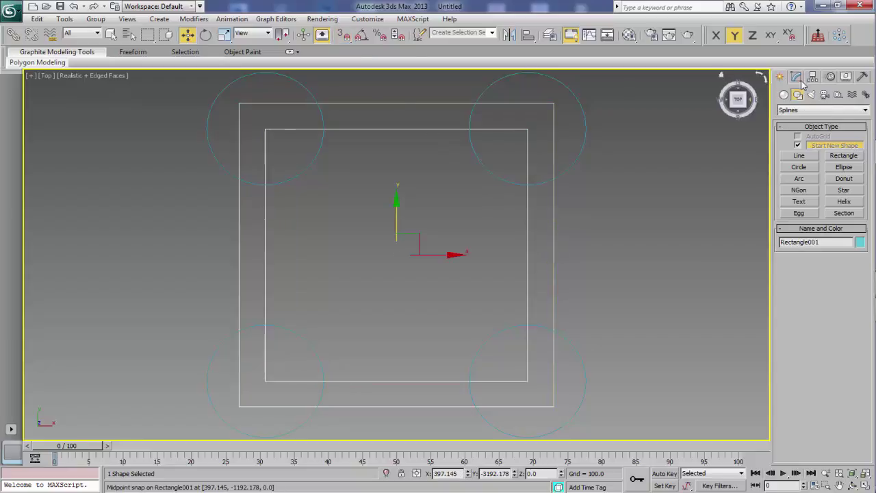
{"action": "left_click", "coordinate": [798, 77]}
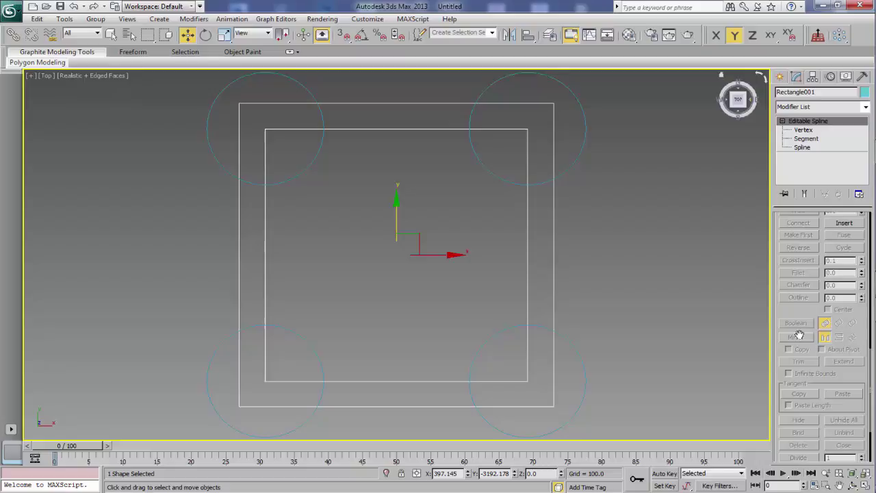
{"action": "left_click_drag", "start_coordinate": [799, 314], "coordinate": [798, 438]}
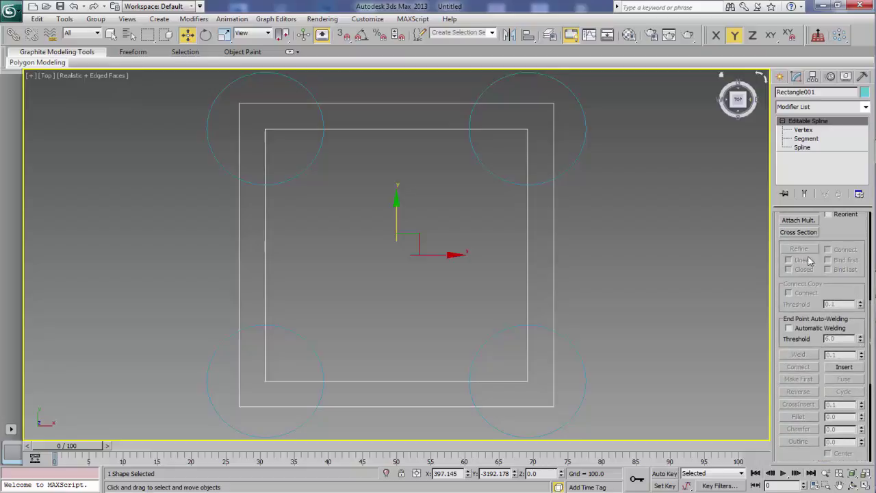
{"action": "left_click_drag", "start_coordinate": [811, 271], "coordinate": [810, 287]}
{"action": "left_click", "coordinate": [798, 225]}
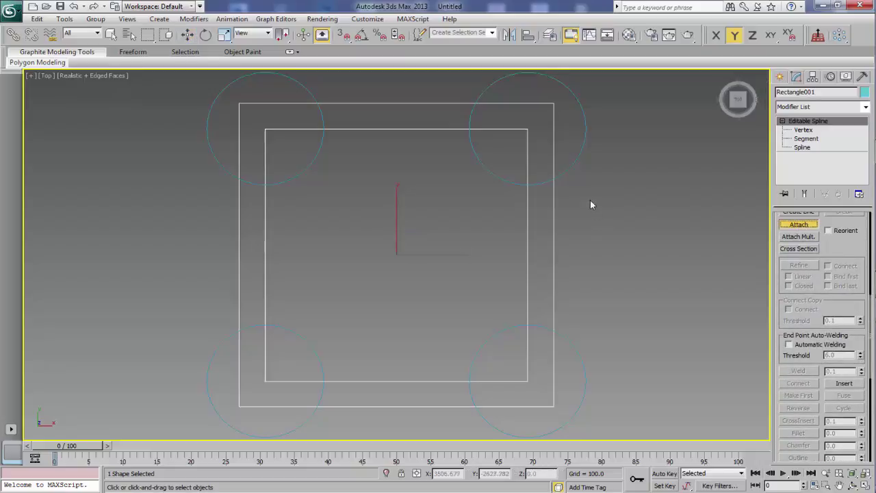
{"action": "left_click", "coordinate": [565, 170]}
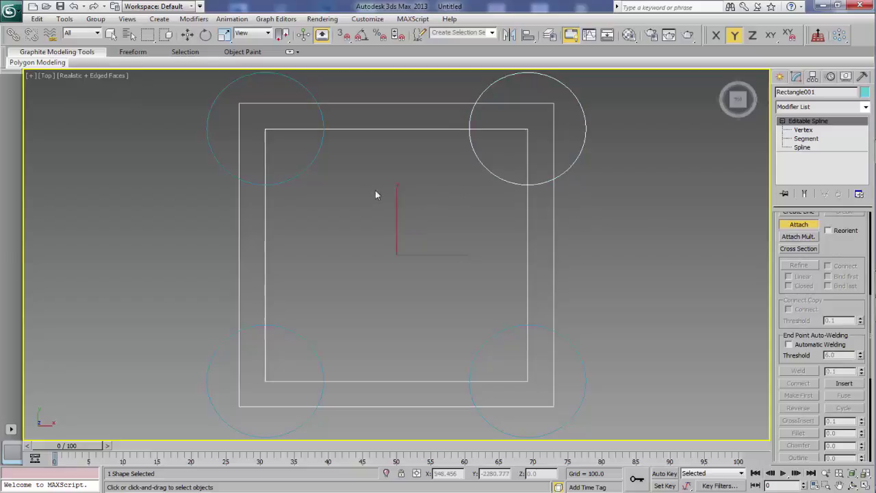
{"action": "left_click", "coordinate": [311, 165]}
{"action": "left_click", "coordinate": [322, 354]}
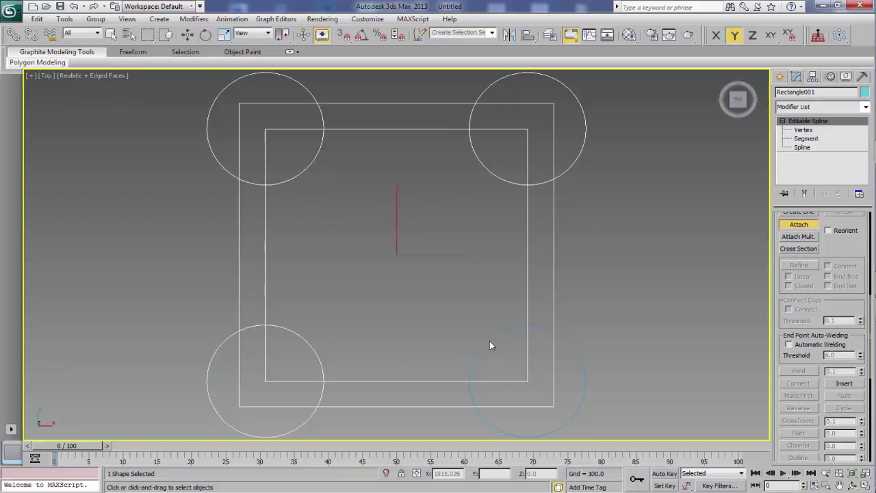
{"action": "left_click", "coordinate": [490, 342]}
{"action": "right_click", "coordinate": [434, 271]}
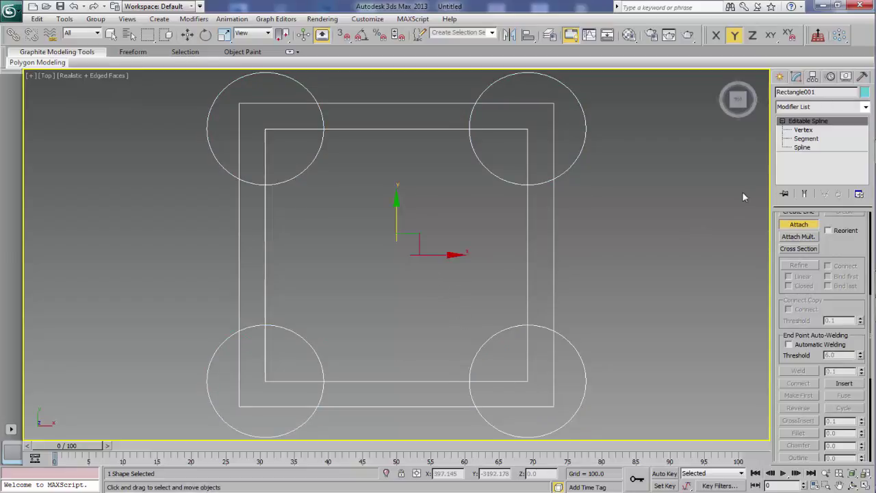
Enter Spline sub-object level and deselect the inner square spline.
{"action": "left_click", "coordinate": [802, 147]}
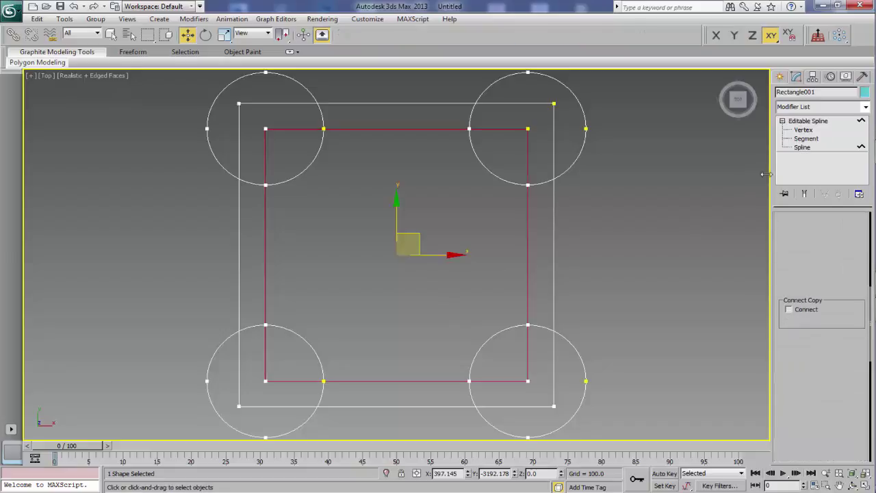
{"action": "left_click", "coordinate": [649, 230]}
{"action": "scroll", "coordinate": [796, 363], "scroll_direction": "down", "scroll_amount": 2}
{"action": "scroll", "coordinate": [798, 363], "scroll_direction": "down", "scroll_amount": 2}
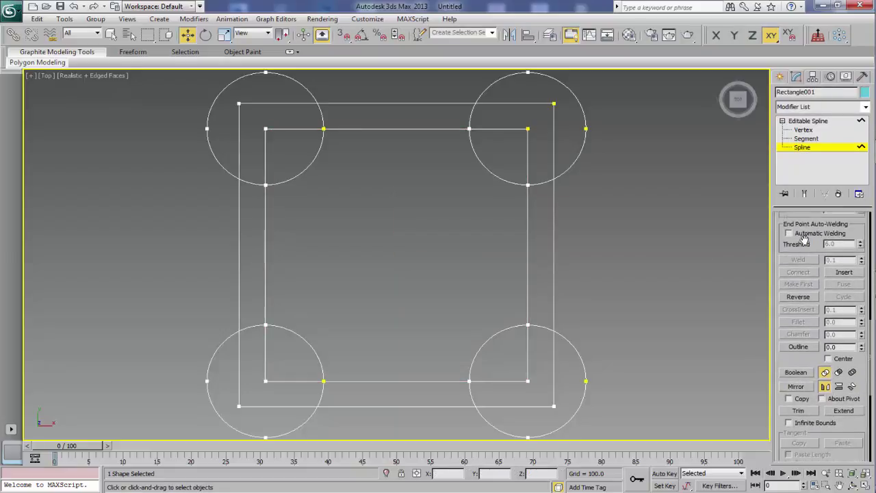
{"action": "scroll", "coordinate": [801, 364], "scroll_direction": "down", "scroll_amount": 2}
{"action": "scroll", "coordinate": [803, 365], "scroll_direction": "down", "scroll_amount": 1}
Trim the top-right and top-left inner corners and their excess circle arcs.
{"action": "left_click", "coordinate": [806, 371]}
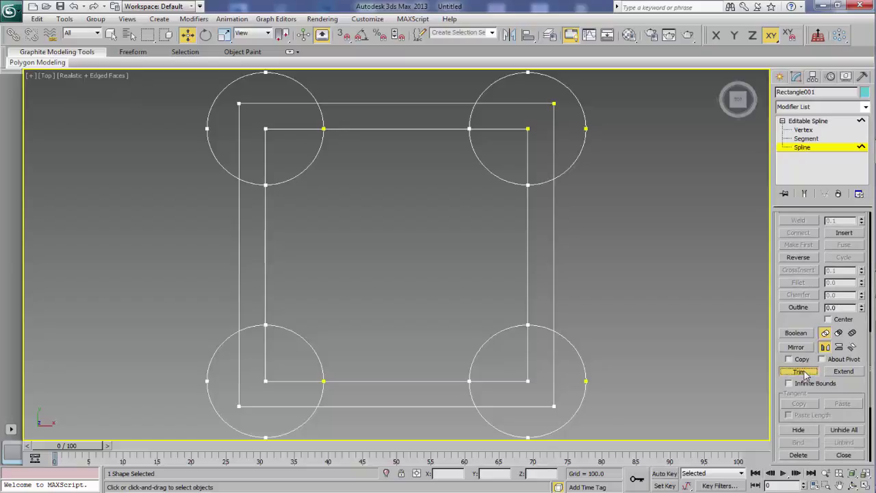
{"action": "left_click", "coordinate": [528, 142]}
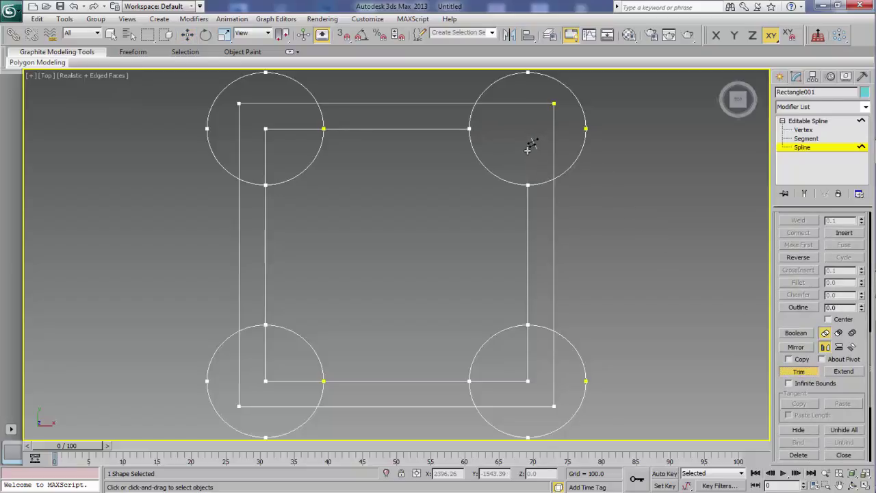
{"action": "left_click", "coordinate": [586, 149]}
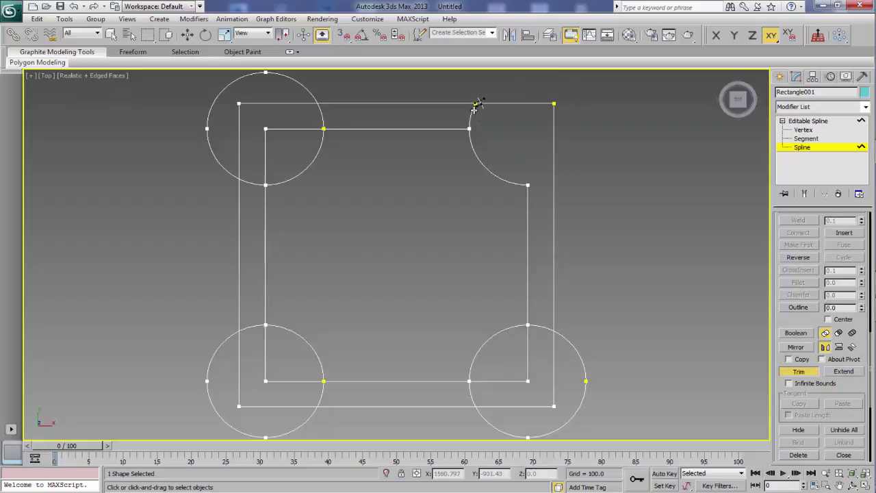
{"action": "left_click", "coordinate": [266, 140]}
{"action": "left_click", "coordinate": [295, 81]}
{"action": "left_click", "coordinate": [322, 113]}
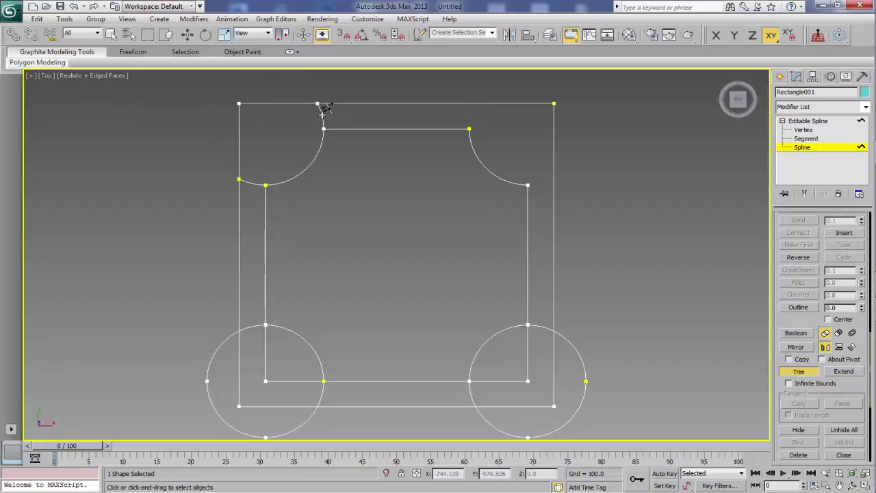
{"action": "left_click", "coordinate": [256, 179]}
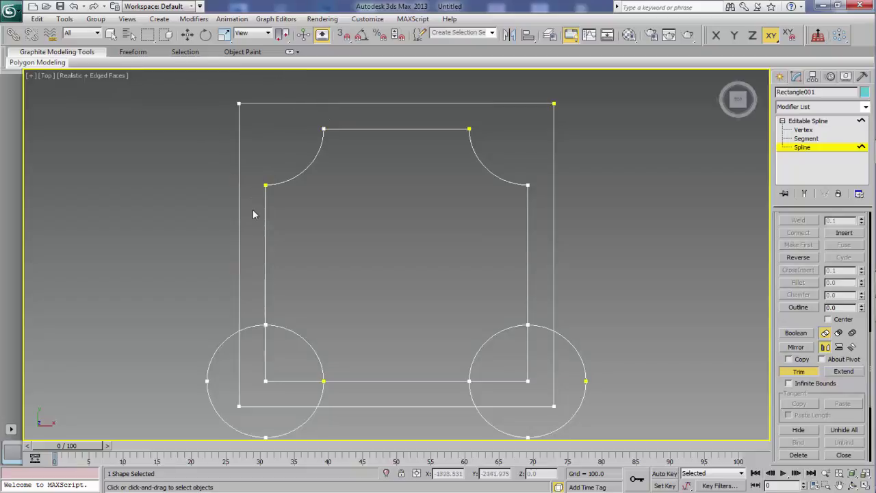
Trim the bottom-left and bottom-right inner corners and their leftover circle arcs.
{"action": "left_click", "coordinate": [296, 381]}
{"action": "left_click", "coordinate": [251, 430]}
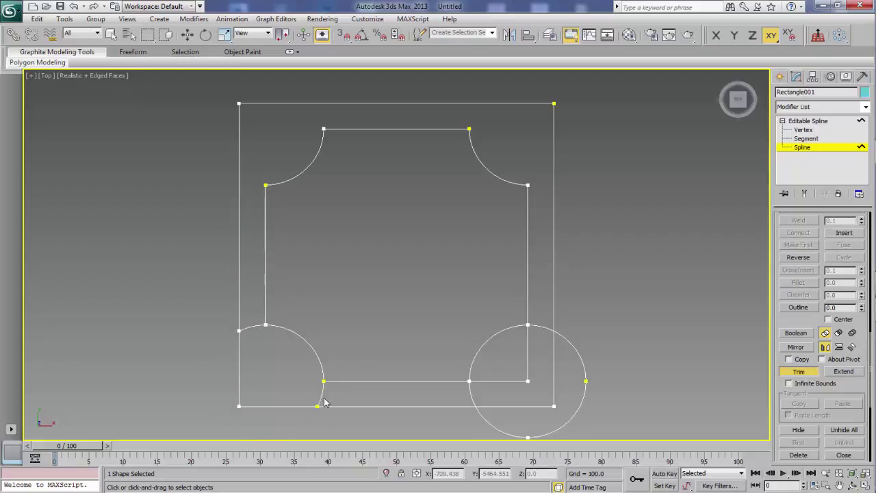
{"action": "left_click", "coordinate": [322, 401]}
{"action": "left_click", "coordinate": [252, 326]}
{"action": "left_click", "coordinate": [526, 374]}
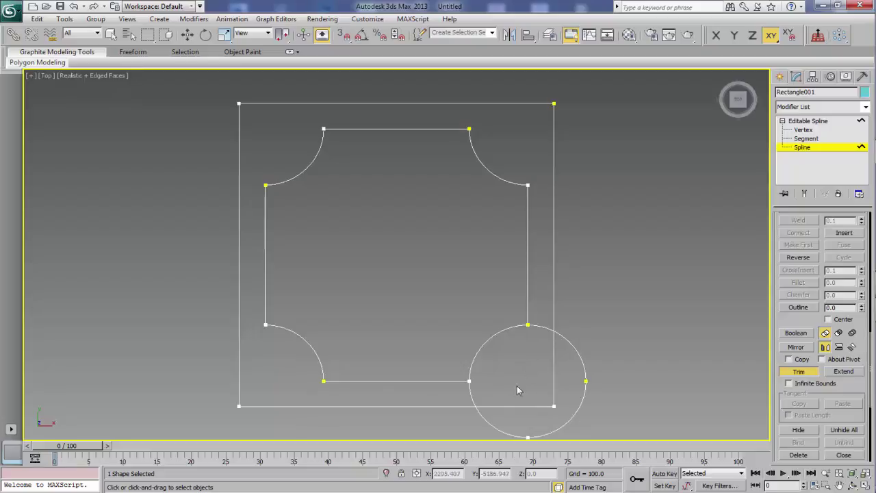
{"action": "left_click", "coordinate": [567, 412]}
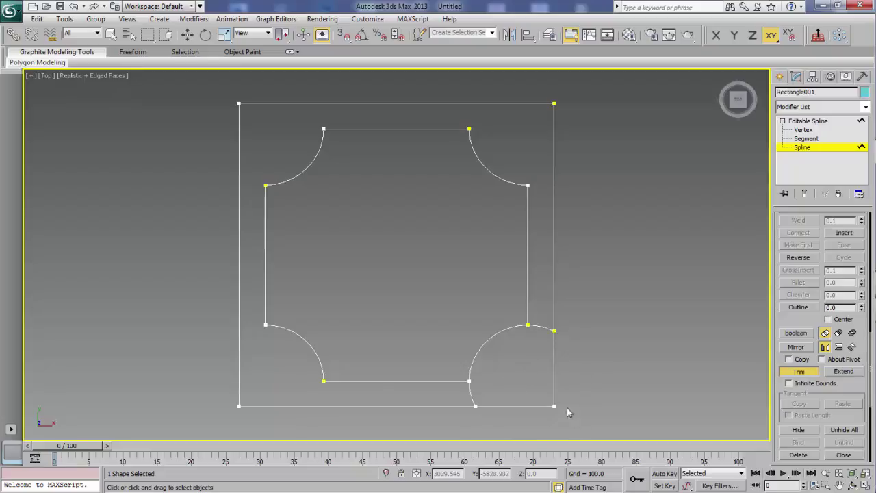
{"action": "left_click", "coordinate": [476, 402]}
{"action": "left_click", "coordinate": [538, 332]}
{"action": "key", "text": "w"}
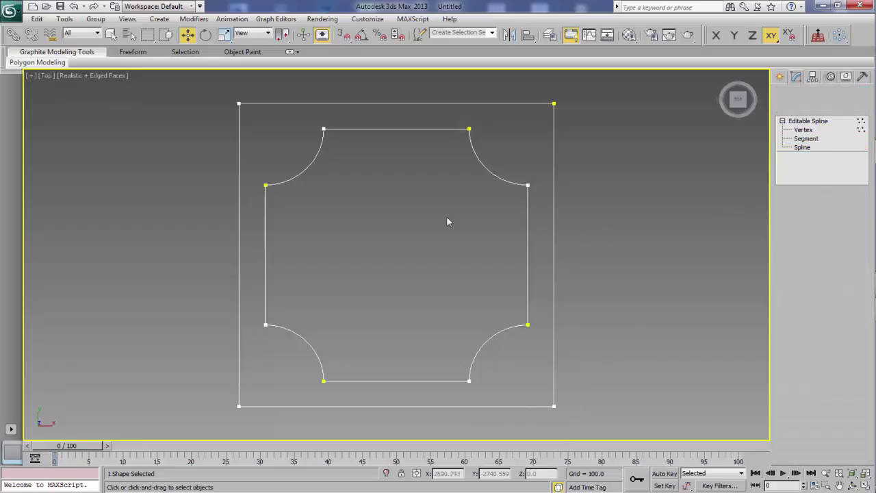
Fuse and weld the arc-end vertices at the top-left and top-right corners.
{"action": "key", "text": "1"}
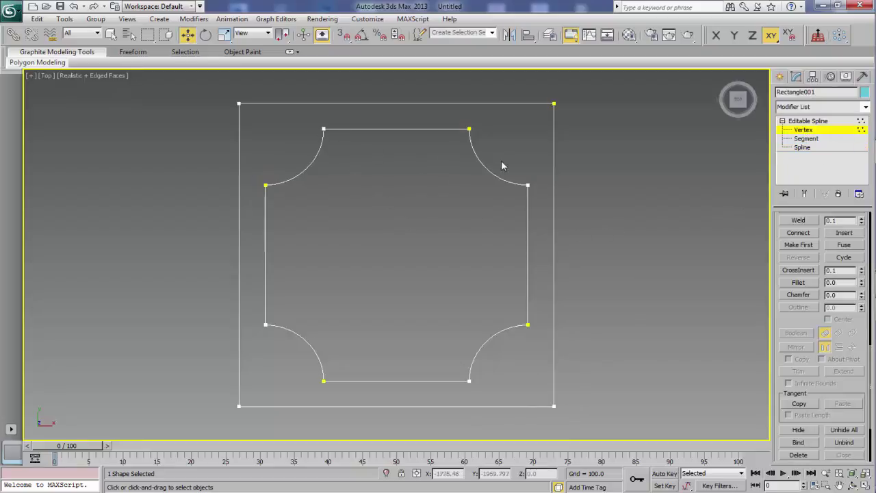
{"action": "left_click_drag", "start_coordinate": [258, 178], "coordinate": [275, 198]}
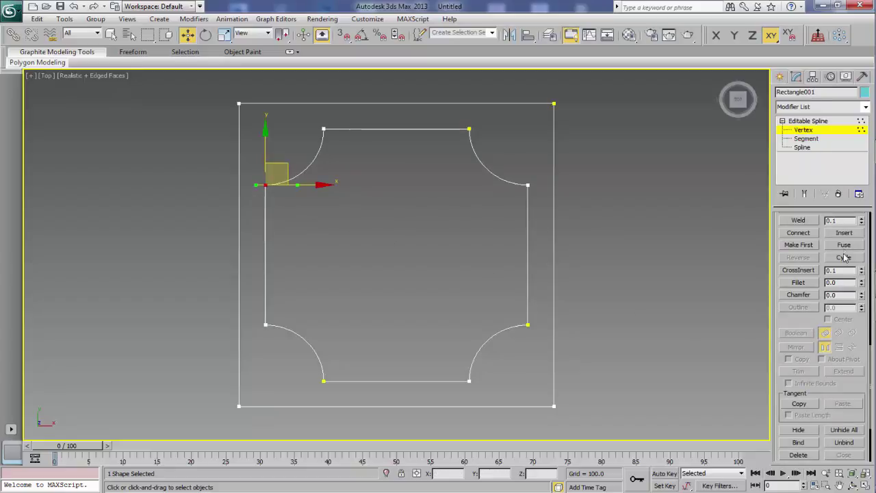
{"action": "left_click", "coordinate": [798, 220]}
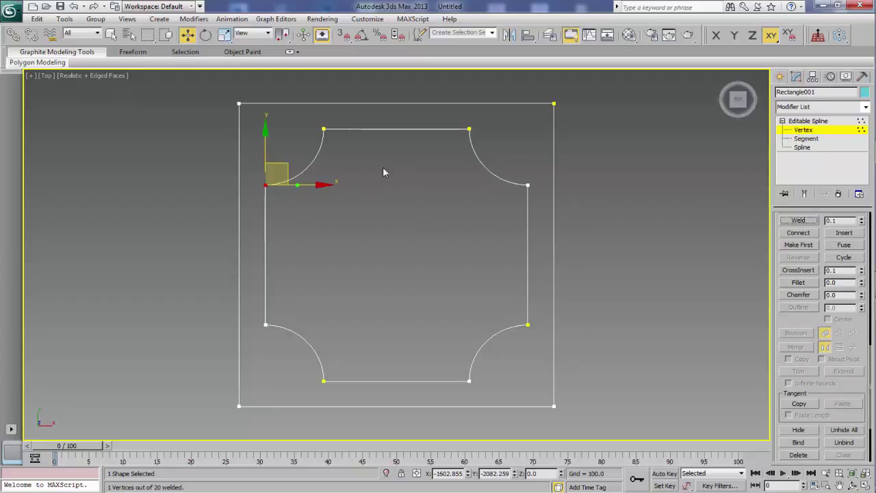
{"action": "left_click_drag", "start_coordinate": [308, 124], "coordinate": [343, 141]}
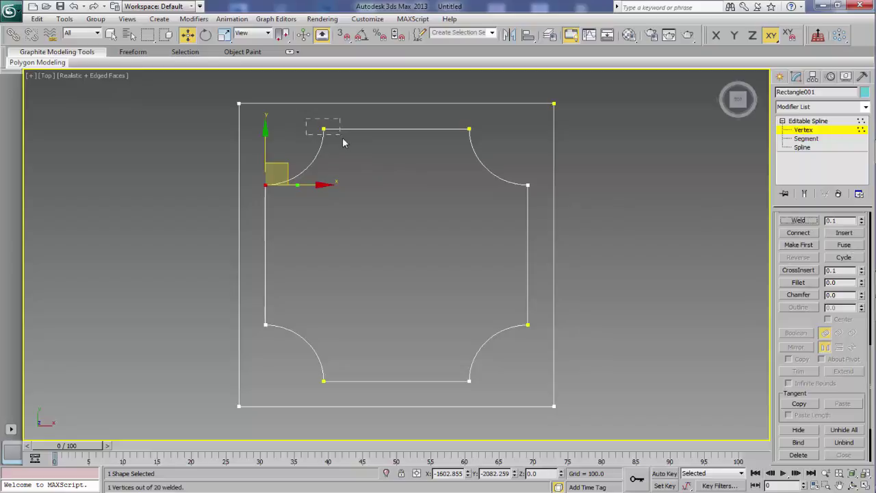
{"action": "left_click", "coordinate": [844, 246]}
{"action": "left_click", "coordinate": [808, 222]}
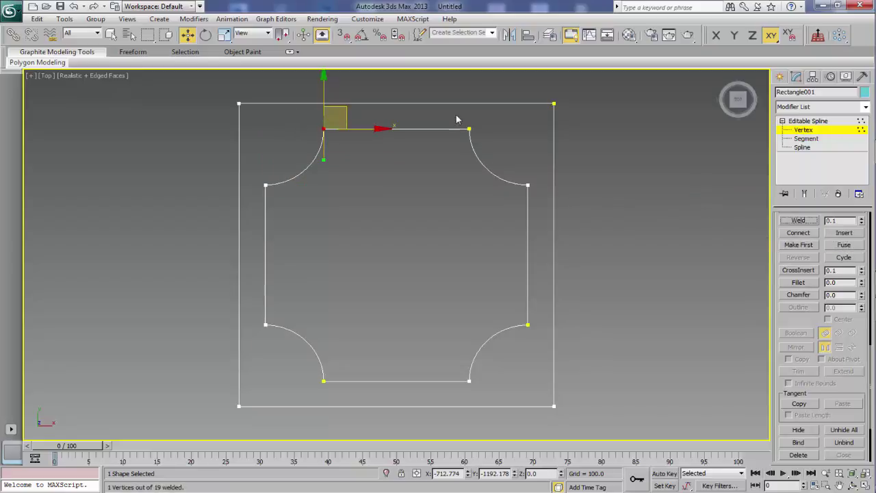
{"action": "left_click_drag", "start_coordinate": [455, 114], "coordinate": [483, 141]}
{"action": "left_click", "coordinate": [844, 245]}
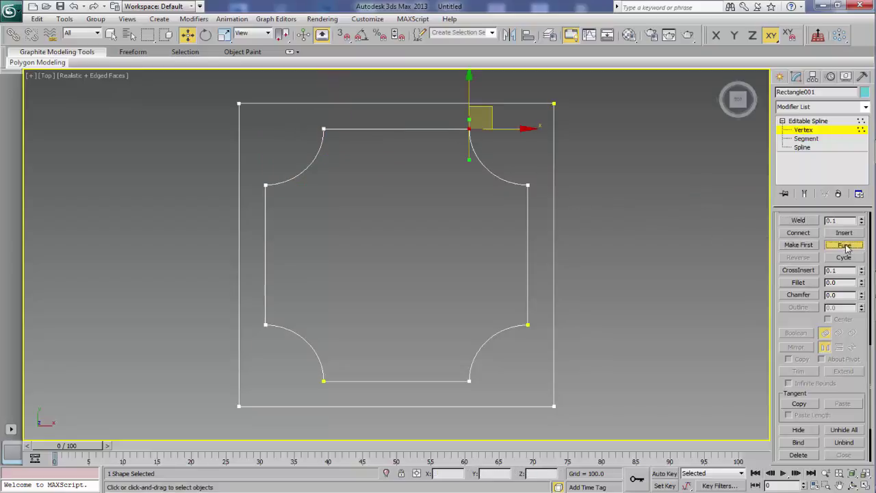
{"action": "left_click", "coordinate": [802, 223]}
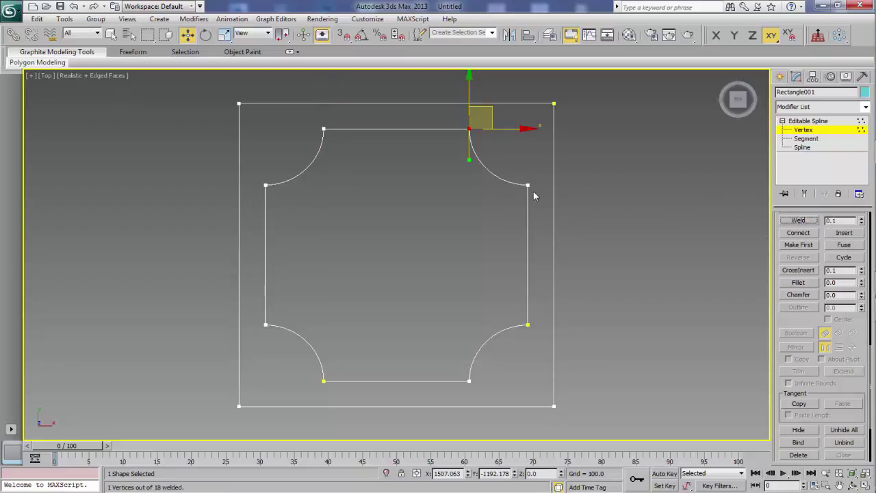
{"action": "left_click_drag", "start_coordinate": [515, 170], "coordinate": [560, 209]}
{"action": "left_click", "coordinate": [844, 245]}
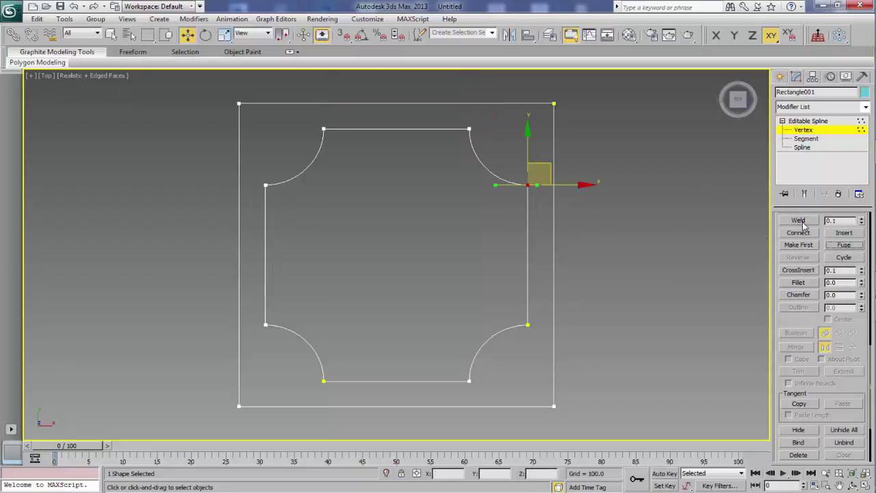
{"action": "left_click", "coordinate": [799, 220]}
Fuse and weld the arc-end vertices at the bottom-right, bottom-left and left-side junctions.
{"action": "left_click_drag", "start_coordinate": [515, 323], "coordinate": [538, 334]}
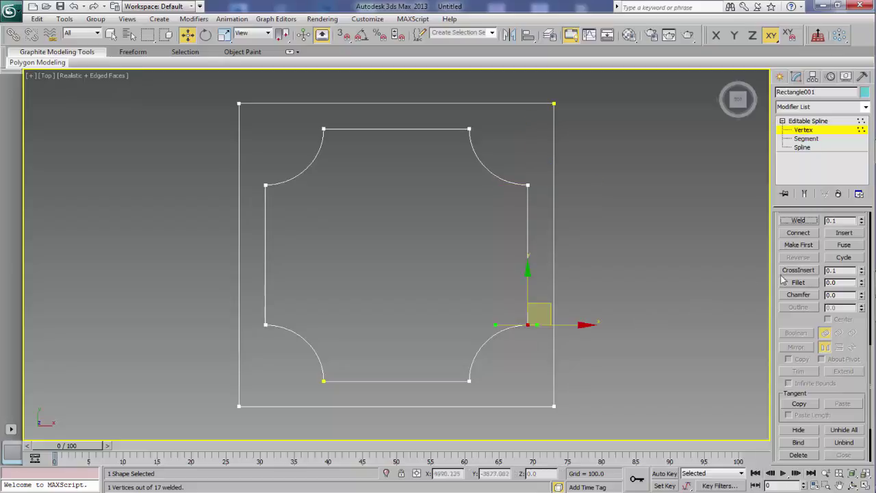
{"action": "left_click", "coordinate": [799, 219]}
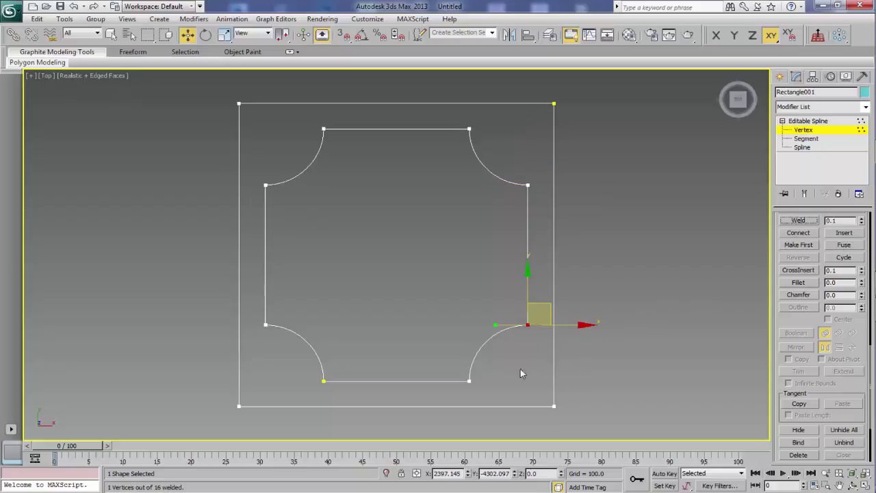
{"action": "left_click_drag", "start_coordinate": [456, 367], "coordinate": [478, 388]}
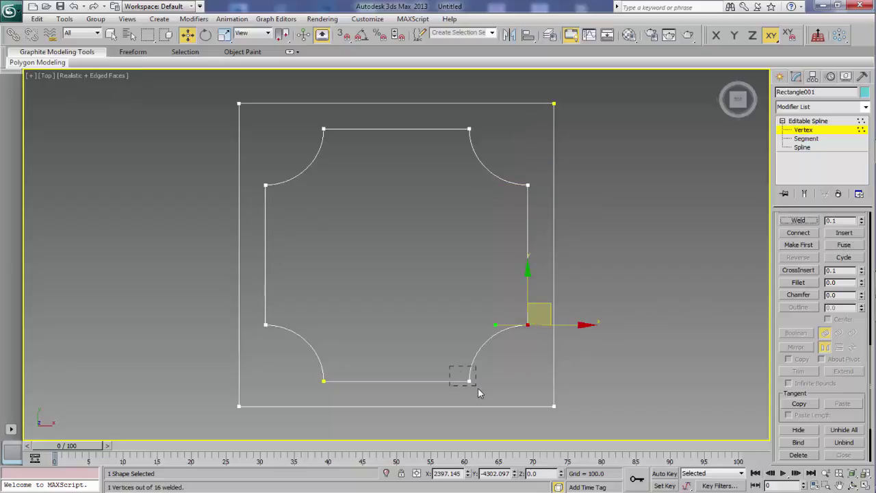
{"action": "left_click", "coordinate": [844, 245]}
{"action": "left_click", "coordinate": [801, 221]}
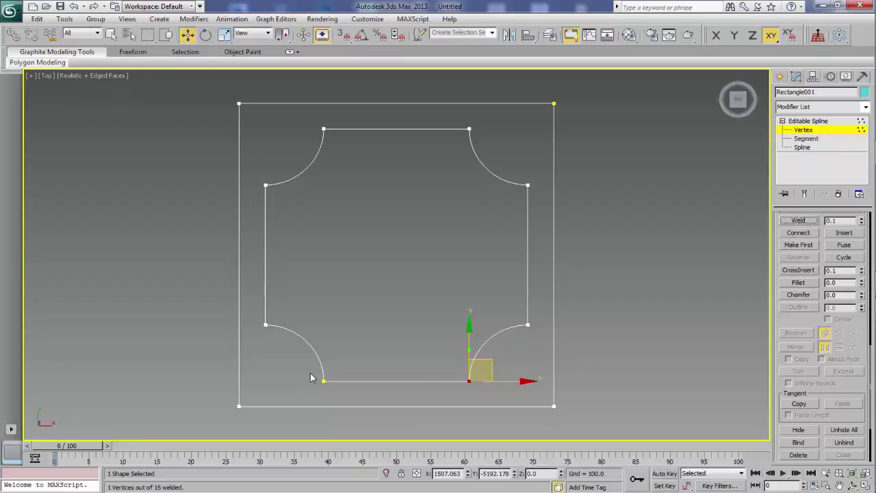
{"action": "left_click_drag", "start_coordinate": [340, 393], "coordinate": [342, 395]}
{"action": "left_click", "coordinate": [844, 246]}
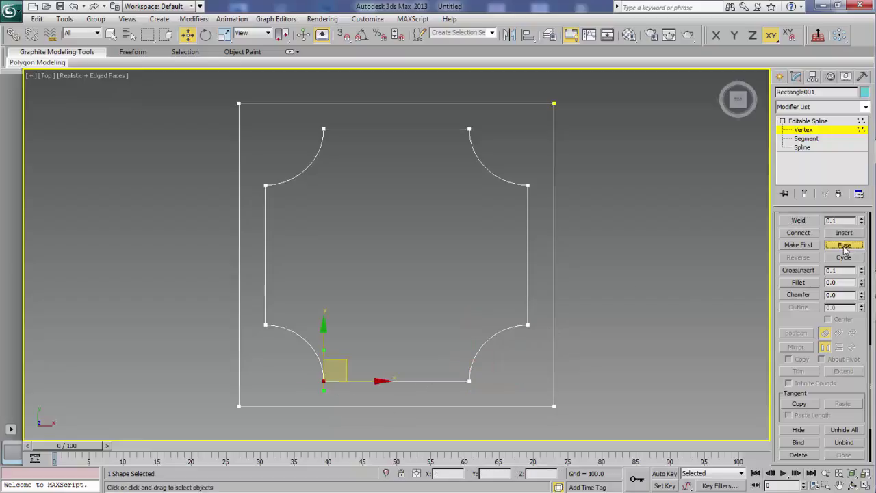
{"action": "left_click", "coordinate": [800, 221]}
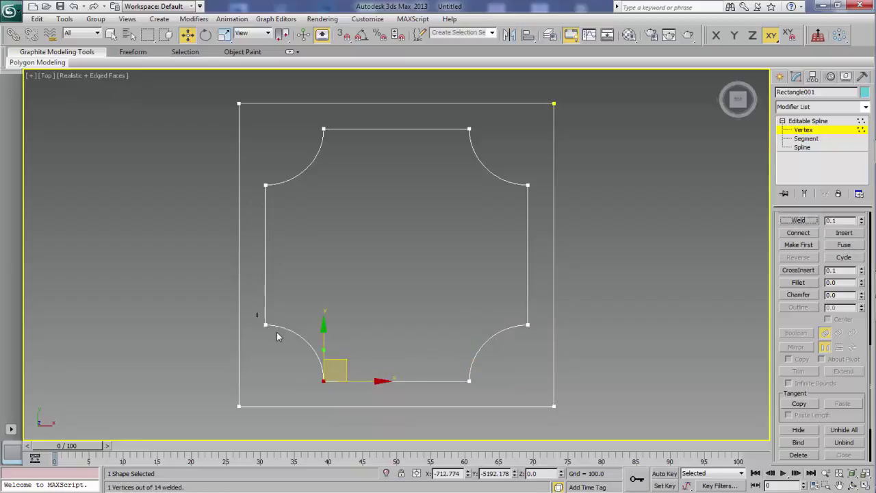
{"action": "left_click_drag", "start_coordinate": [257, 314], "coordinate": [280, 335]}
{"action": "left_click", "coordinate": [844, 245]}
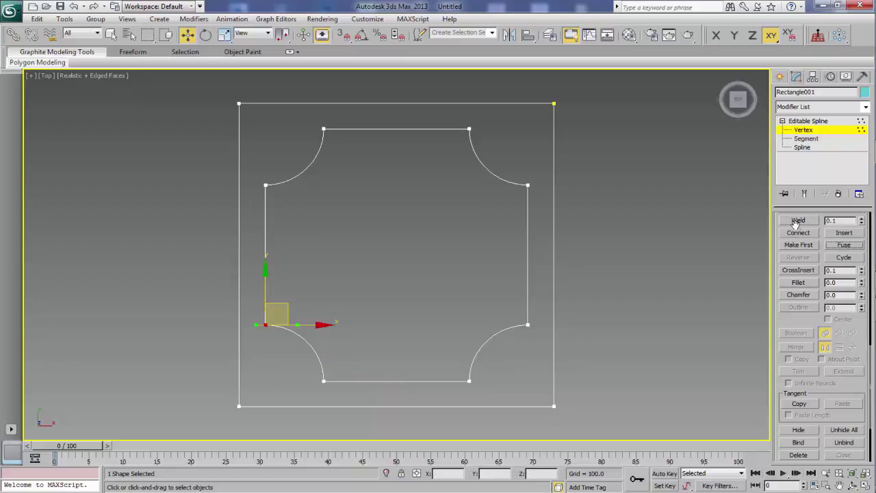
{"action": "left_click", "coordinate": [798, 220]}
{"action": "left_click", "coordinate": [780, 78]}
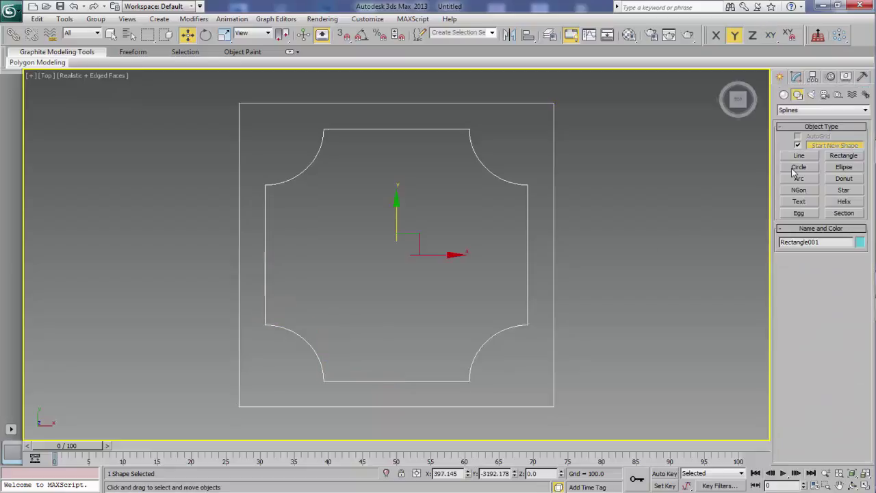
Draw an 8-sided NGon at the centre of the frame.
{"action": "left_click", "coordinate": [799, 190]}
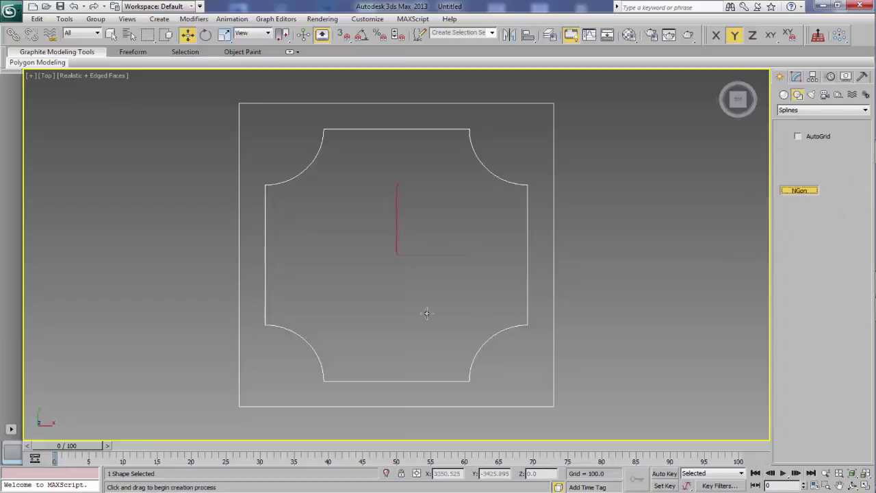
{"action": "mouse_move", "coordinate": [396, 255]}
{"action": "left_mouse_down"}
{"action": "mouse_move", "coordinate": [432, 291]}
{"action": "mouse_move", "coordinate": [452, 287]}
{"action": "left_mouse_up"}
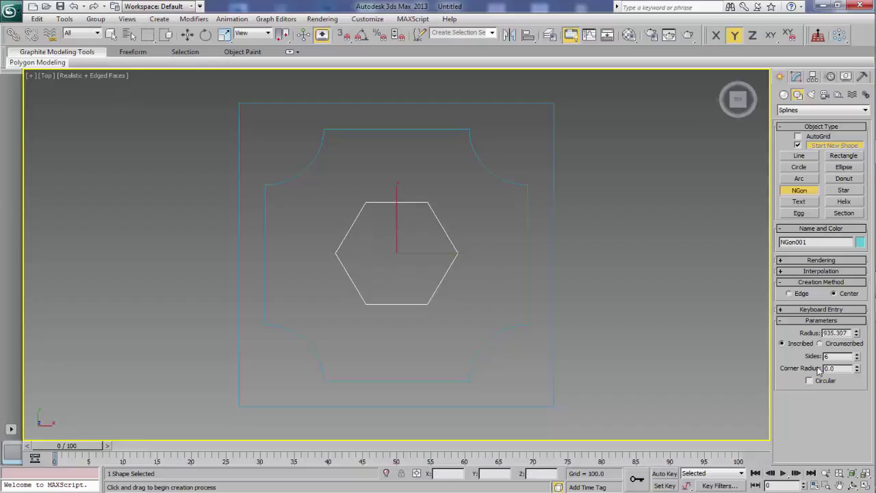
{"action": "left_click", "coordinate": [858, 354]}
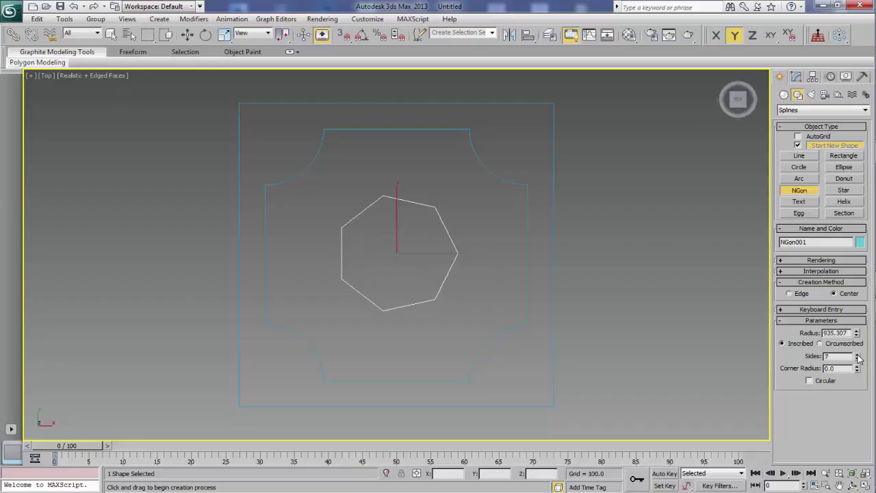
{"action": "left_click", "coordinate": [858, 354]}
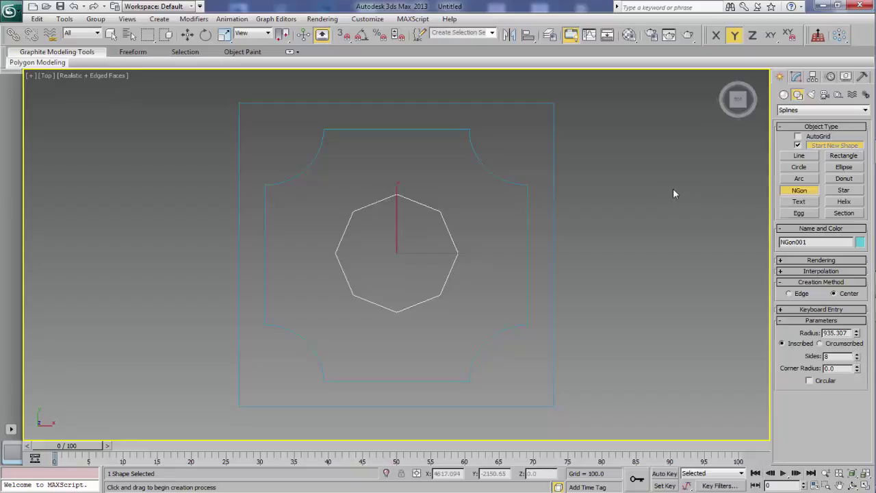
{"action": "key", "text": "w"}
Attach the octagon into the curved-corner frame spline.
{"action": "left_click", "coordinate": [529, 233]}
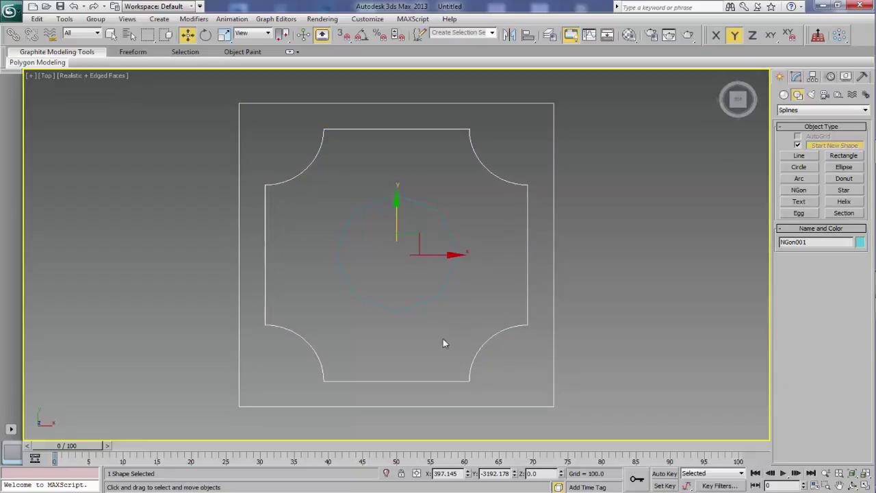
{"action": "middle_click_drag", "start_coordinate": [491, 324], "coordinate": [525, 286], "text": "alt"}
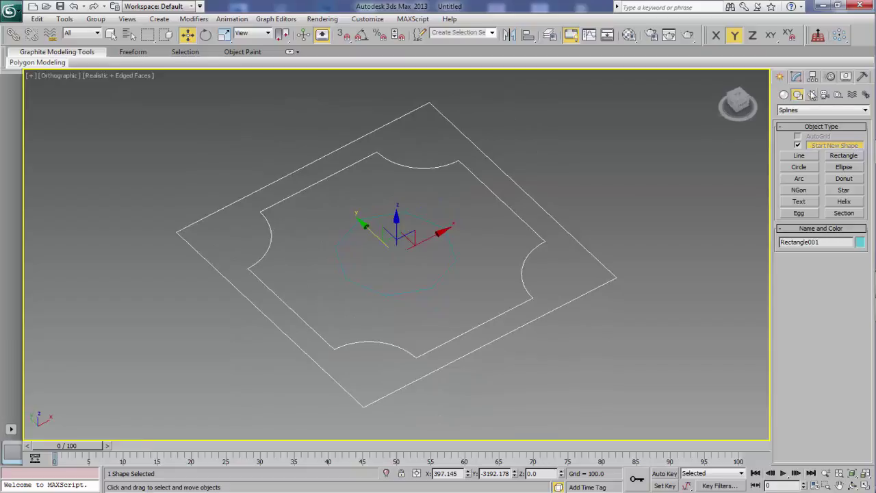
{"action": "left_click", "coordinate": [796, 79]}
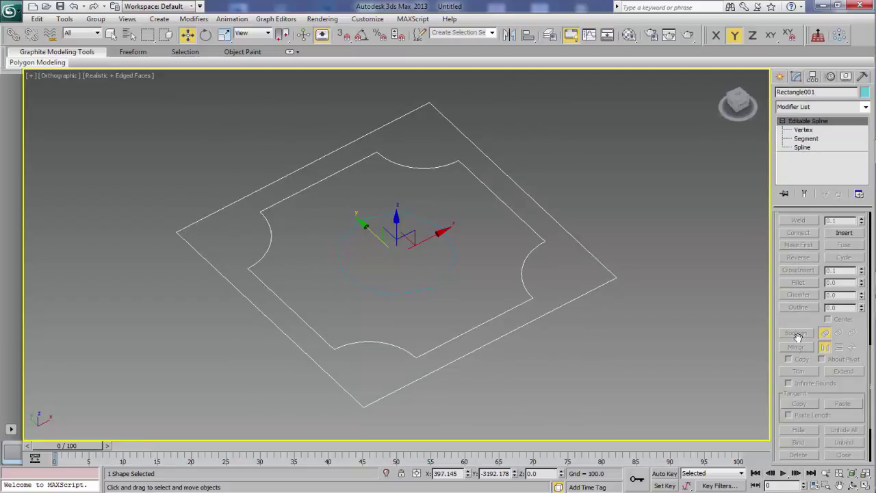
{"action": "scroll", "coordinate": [799, 336], "scroll_direction": "up", "scroll_amount": 5}
{"action": "left_click", "coordinate": [810, 240]}
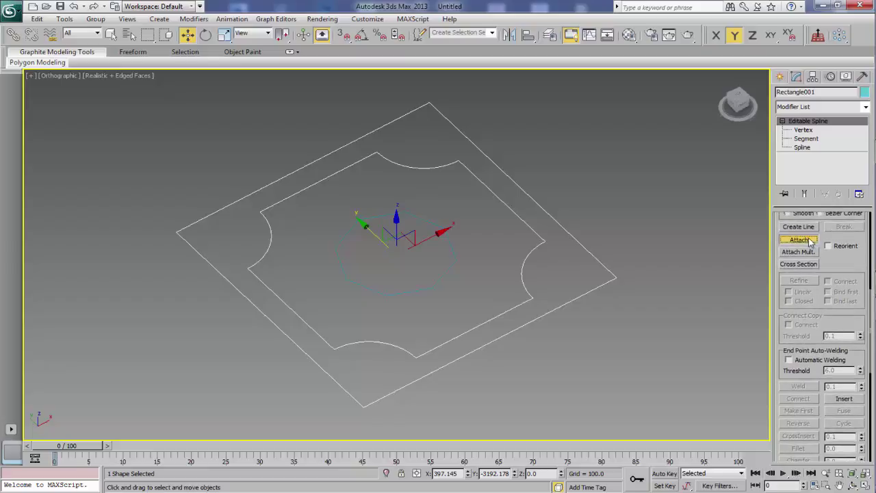
{"action": "left_click", "coordinate": [445, 273]}
{"action": "middle_click_drag", "start_coordinate": [468, 308], "coordinate": [470, 303], "text": "alt"}
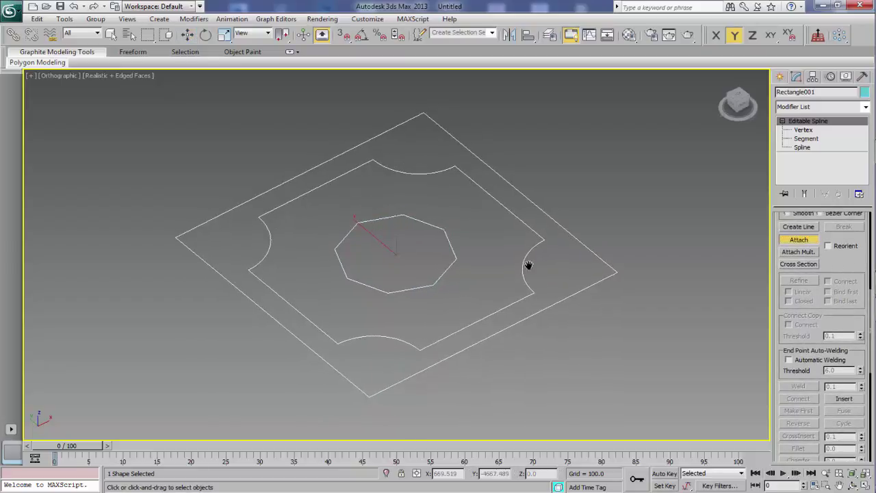
Apply a 150-unit Extrude modifier to the frame and octagon shape.
{"action": "key", "text": "w"}
{"action": "left_click", "coordinate": [867, 108]}
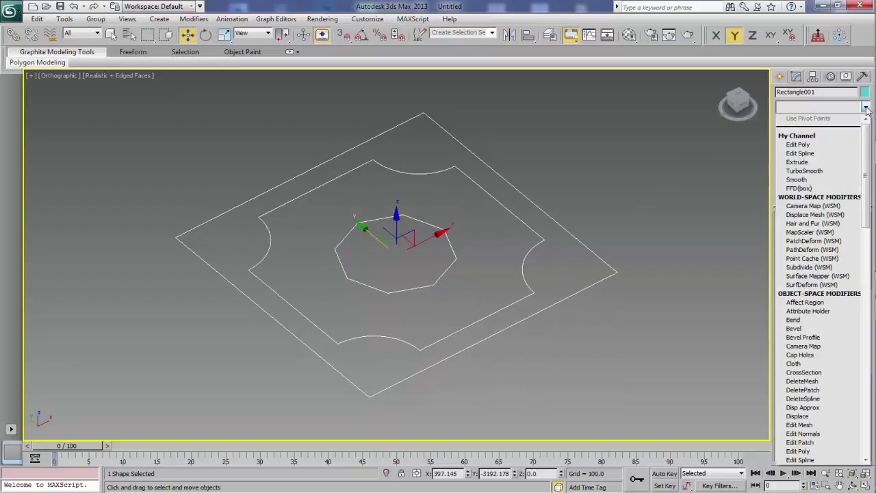
{"action": "type", "text": "ex"}
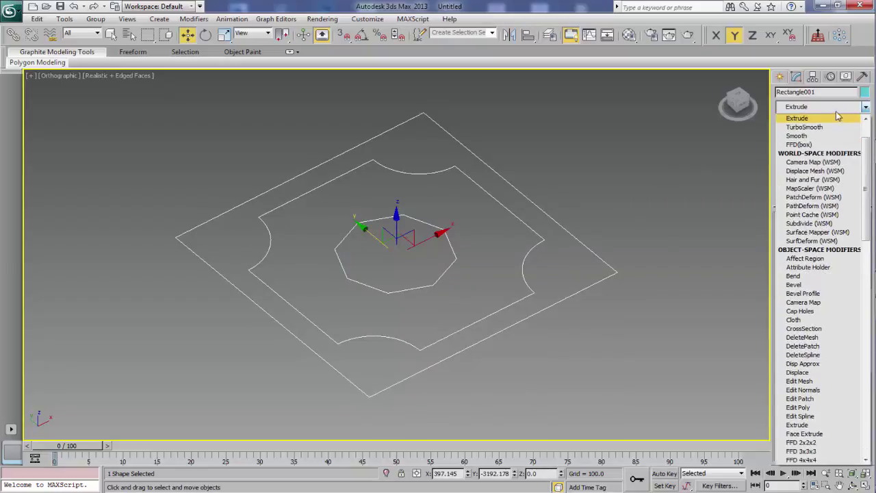
{"action": "left_click", "coordinate": [823, 119]}
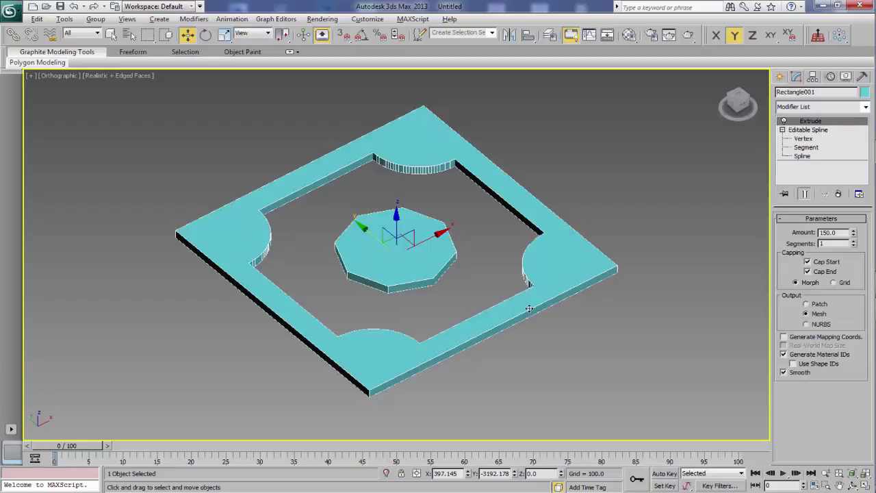
Review the extruded frame and octagon from a top-down angle, toggling edged faces.
{"action": "middle_click_drag", "start_coordinate": [607, 272], "coordinate": [459, 299], "text": "alt"}
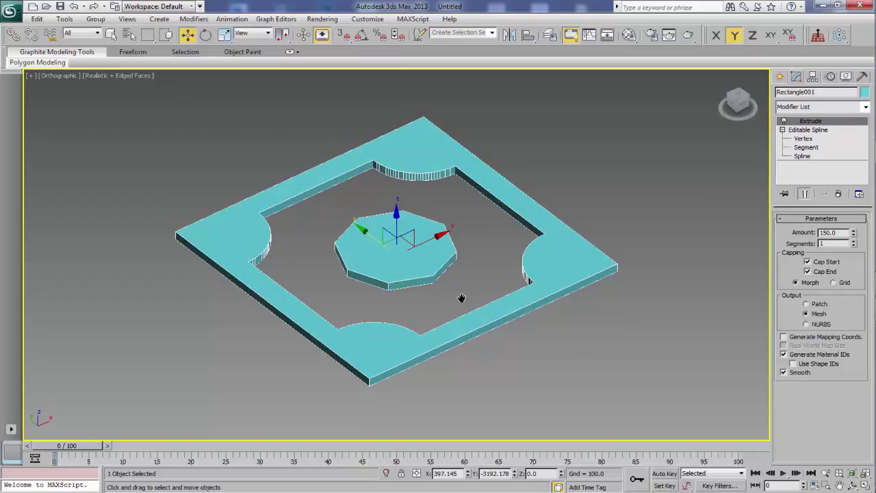
{"action": "scroll", "coordinate": [458, 299], "scroll_direction": "up", "scroll_amount": 1}
{"action": "scroll", "coordinate": [455, 302], "scroll_direction": "up", "scroll_amount": 1}
{"action": "scroll", "coordinate": [455, 305], "scroll_direction": "up", "scroll_amount": 1}
{"action": "middle_click_drag", "start_coordinate": [458, 307], "coordinate": [467, 324], "text": "alt"}
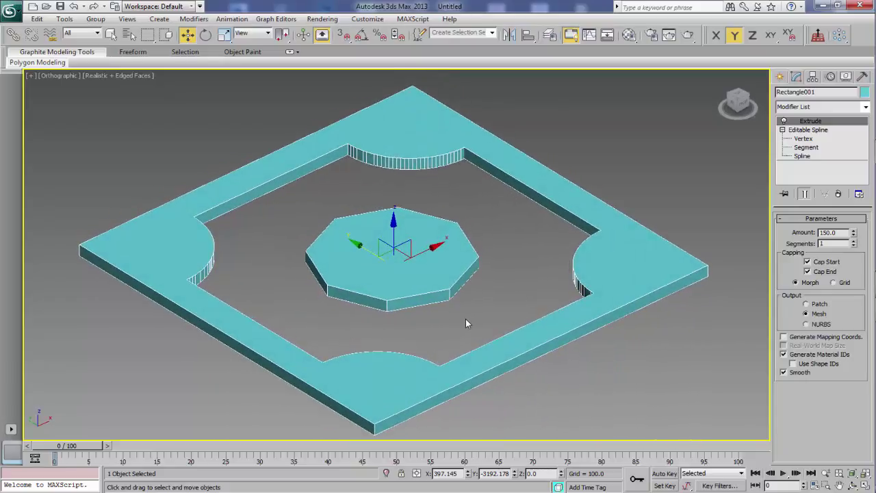
{"action": "key", "text": "F4"}
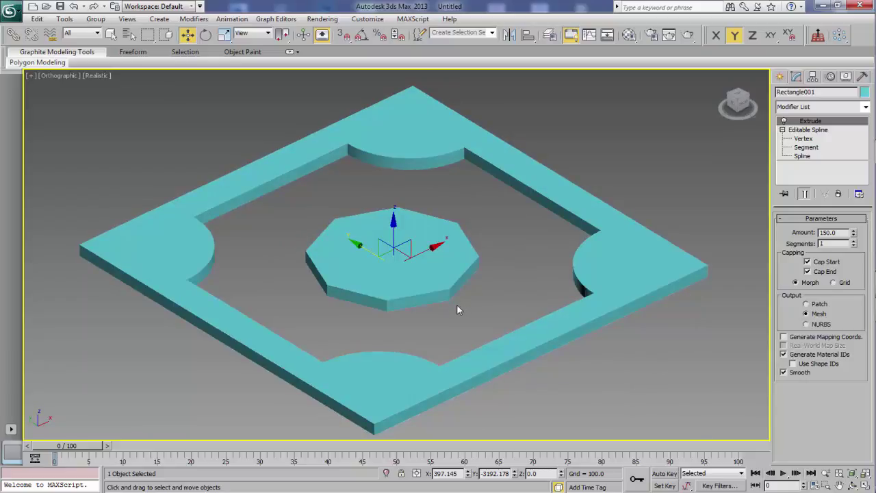
{"action": "scroll", "coordinate": [452, 290], "scroll_direction": "up", "scroll_amount": 1}
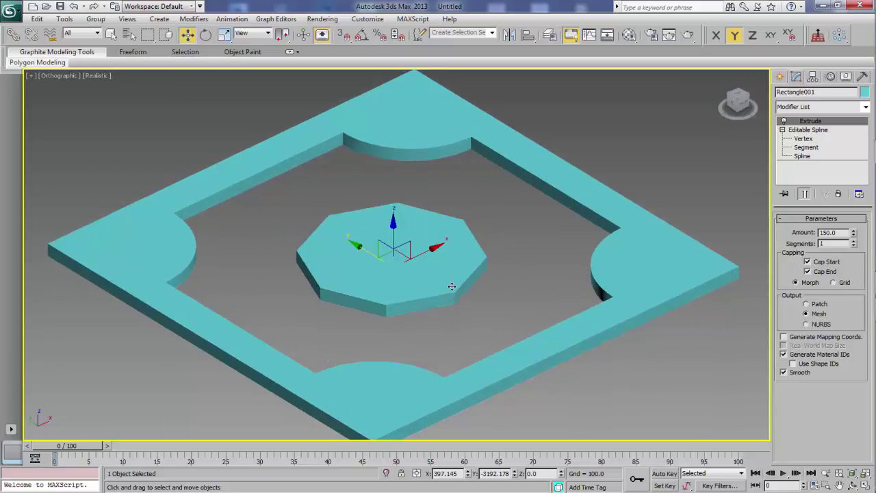
{"action": "scroll", "coordinate": [467, 312], "scroll_direction": "up", "scroll_amount": 2}
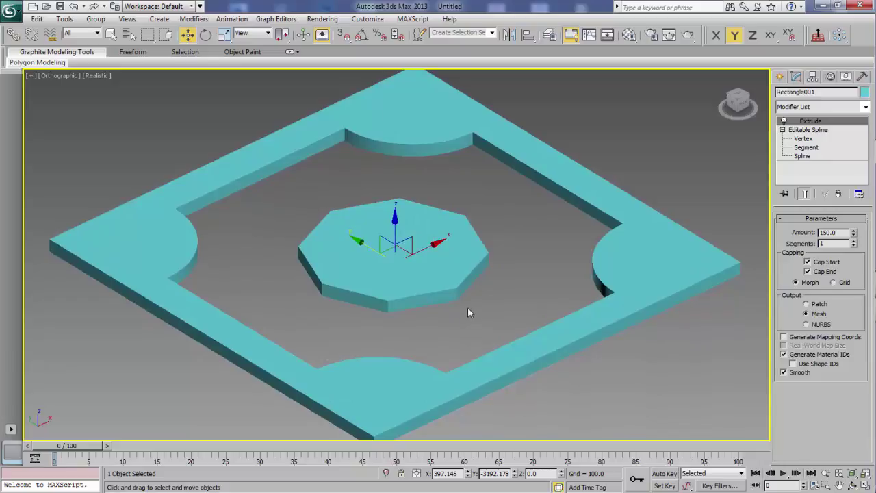
{"action": "key", "text": "F4"}
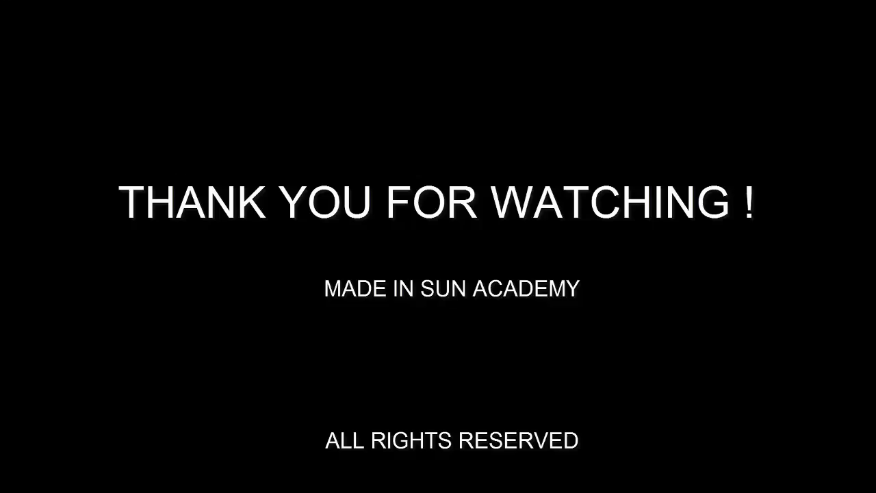